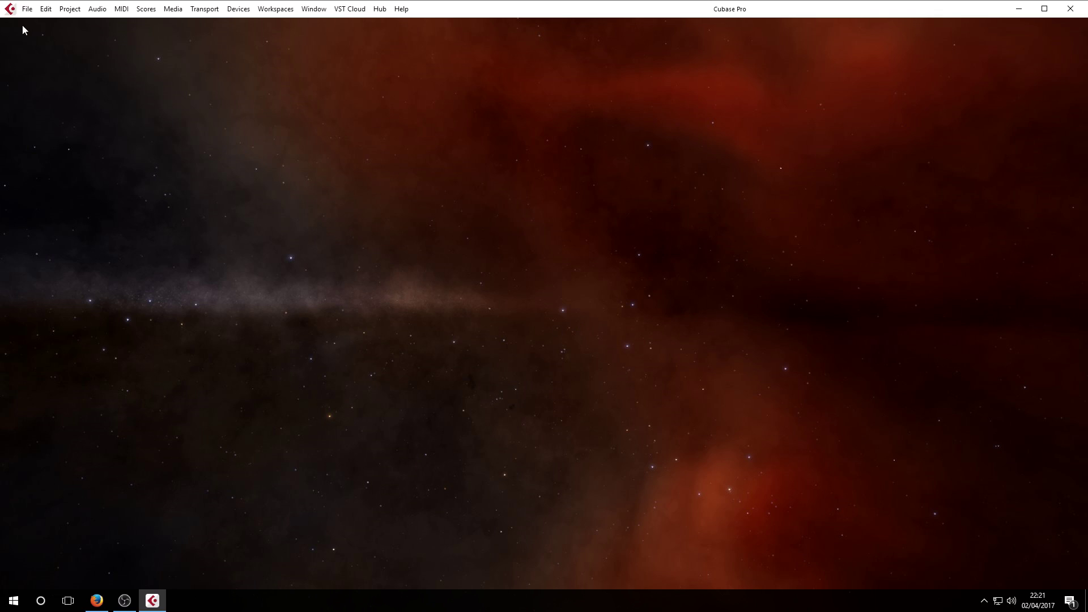
Step: Open the Steinberg Hub with File > New Project and browse the Recording templates
click(30, 10)
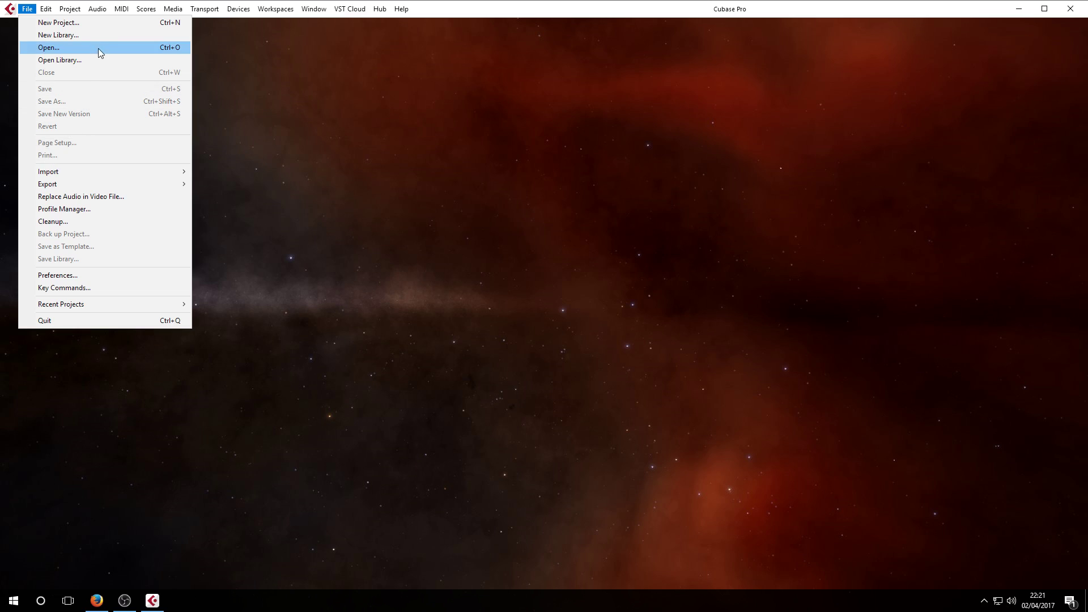
click(93, 23)
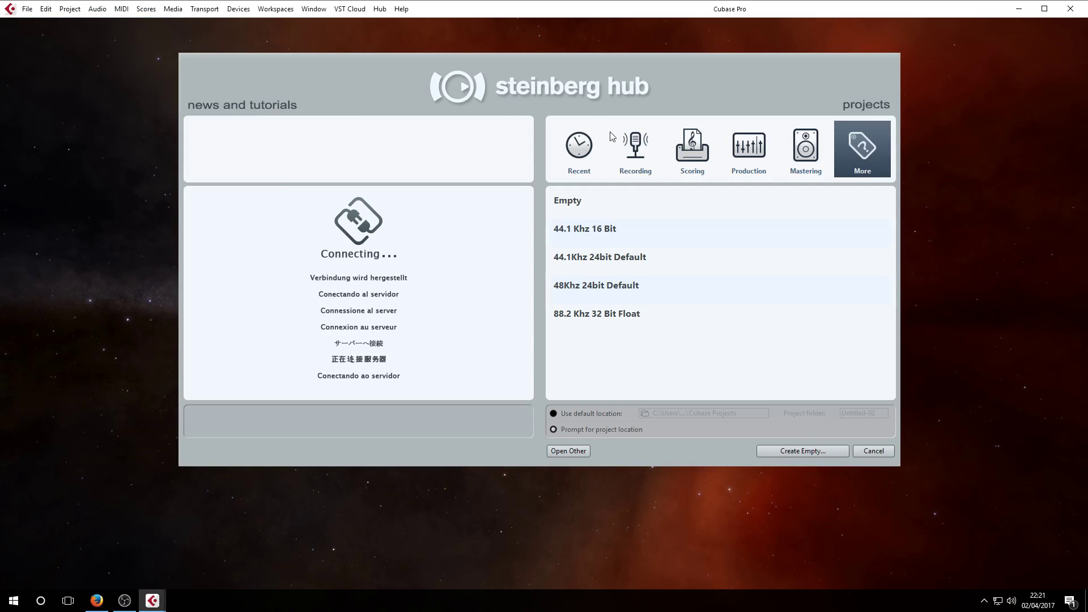
click(635, 157)
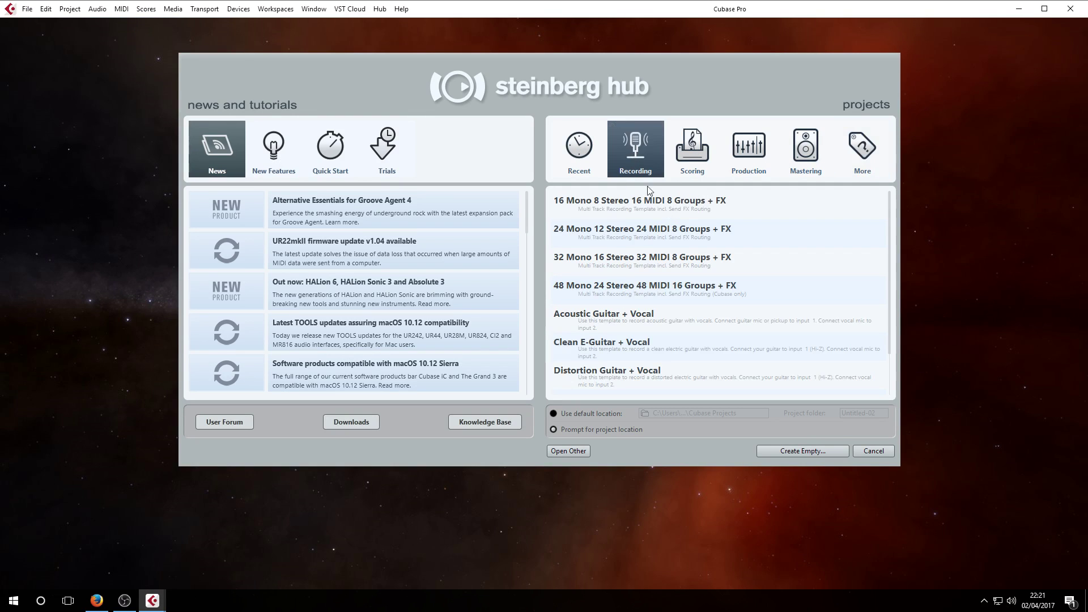
scroll(642, 321, down, 2)
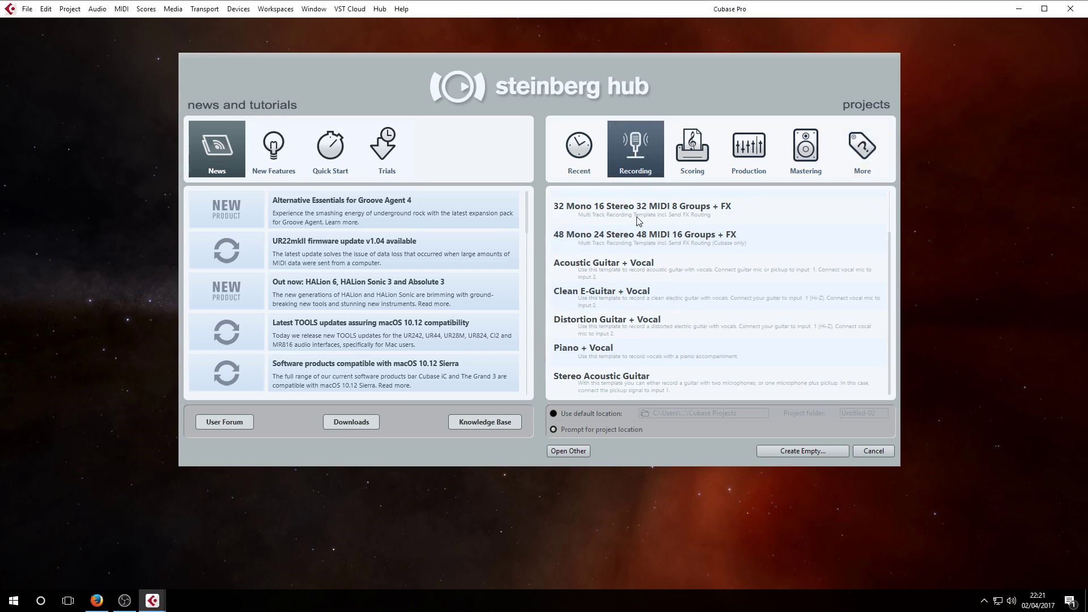
scroll(643, 238, up, 2)
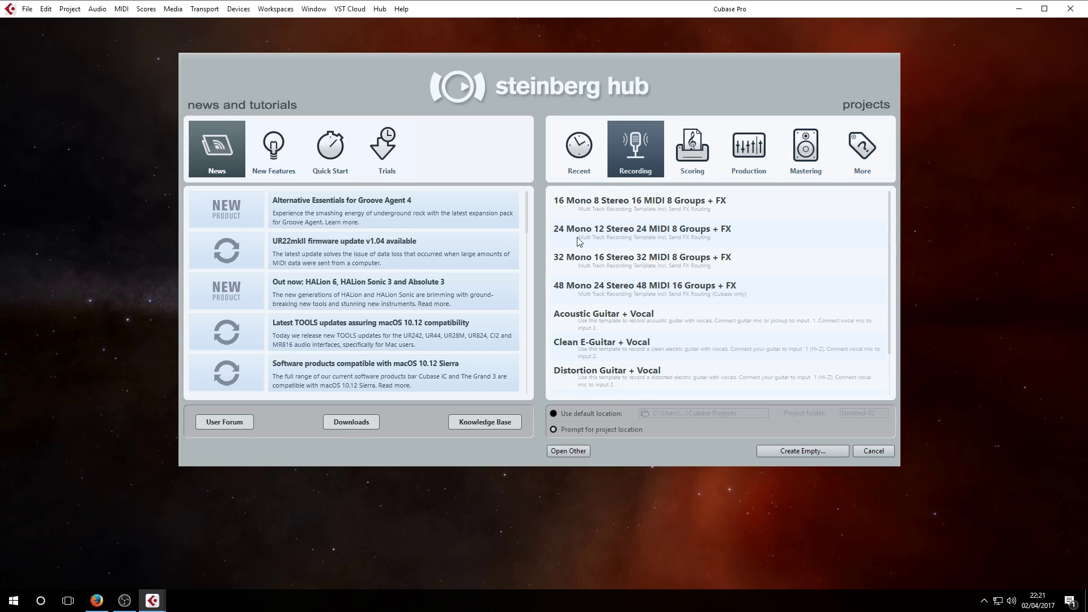
scroll(596, 345, down, 2)
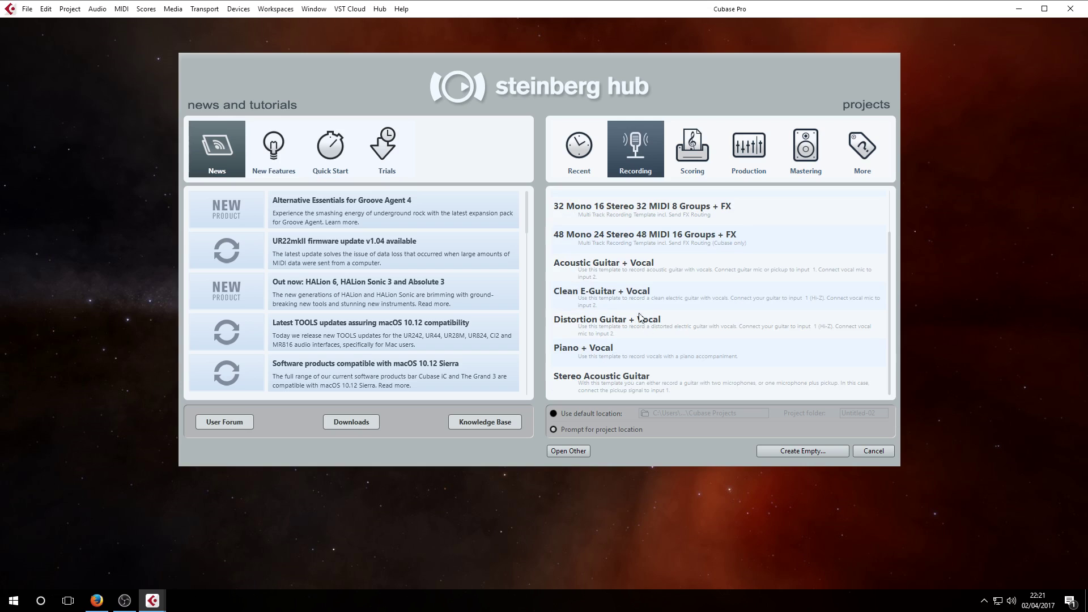
Step: Browse the Scoring, Production and Mastering templates, then show the More category's Empty and sample-rate presets
click(681, 159)
scroll(609, 301, down, 5)
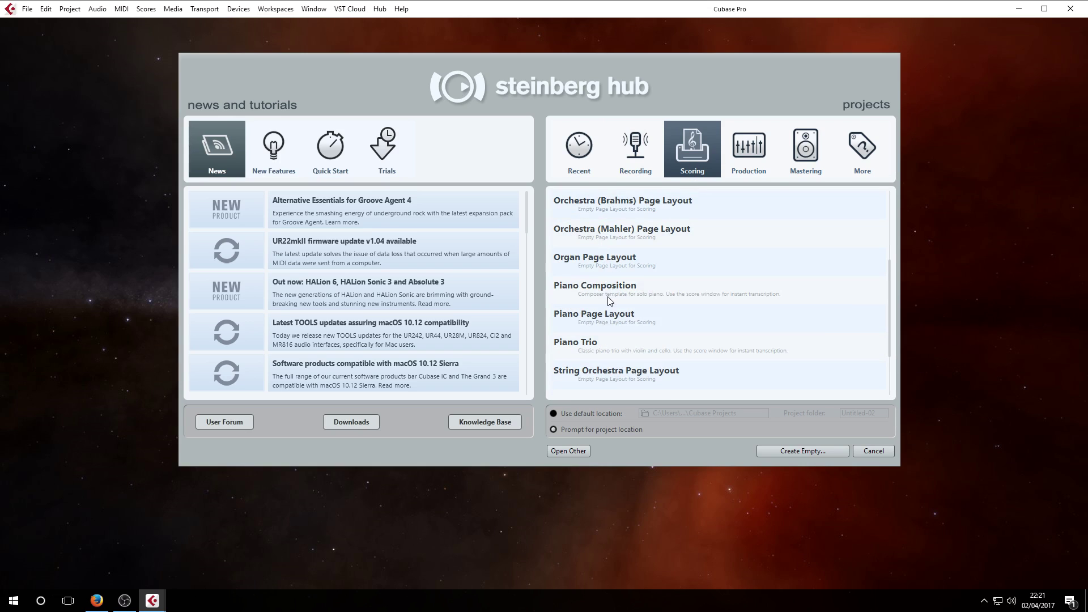
scroll(609, 300, up, 5)
click(741, 163)
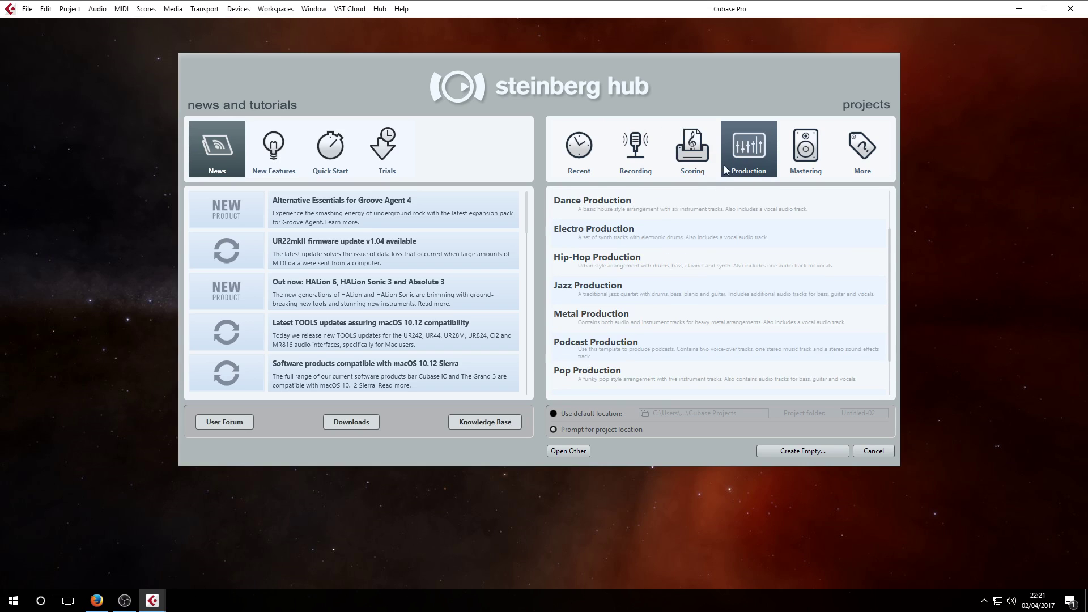
scroll(641, 261, down, 2)
click(803, 163)
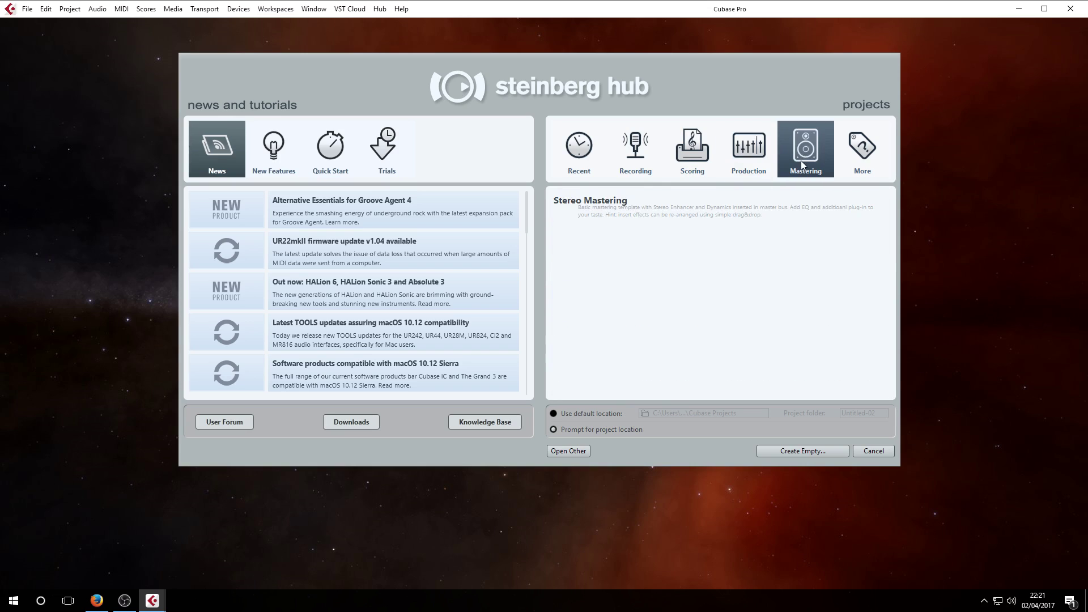
click(881, 152)
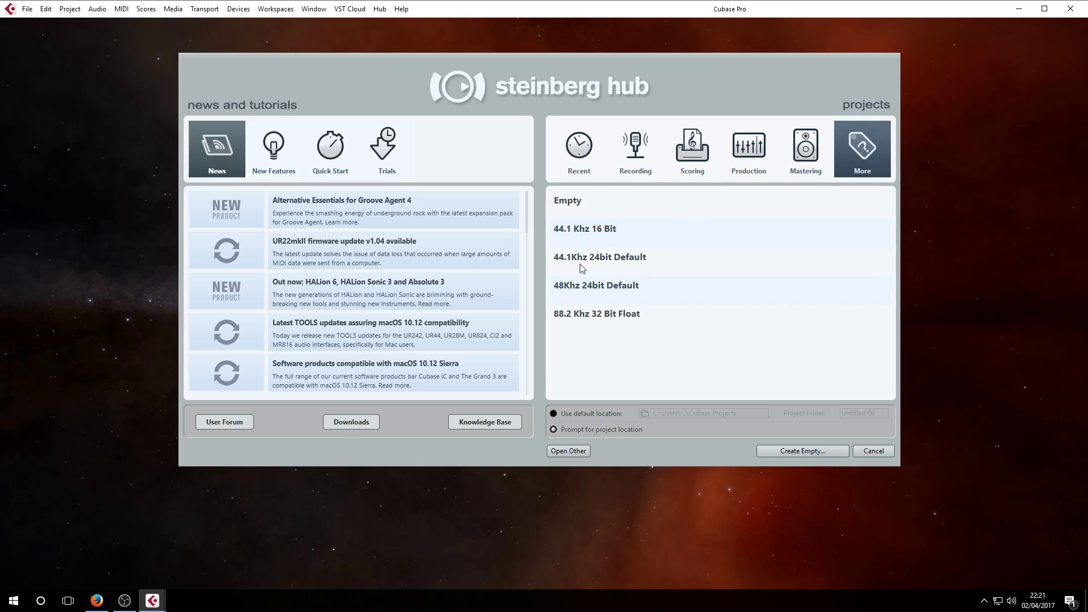
Step: Compare the 44.1 kHz and 88.2 kHz templates, then create a project from the Empty template
click(596, 237)
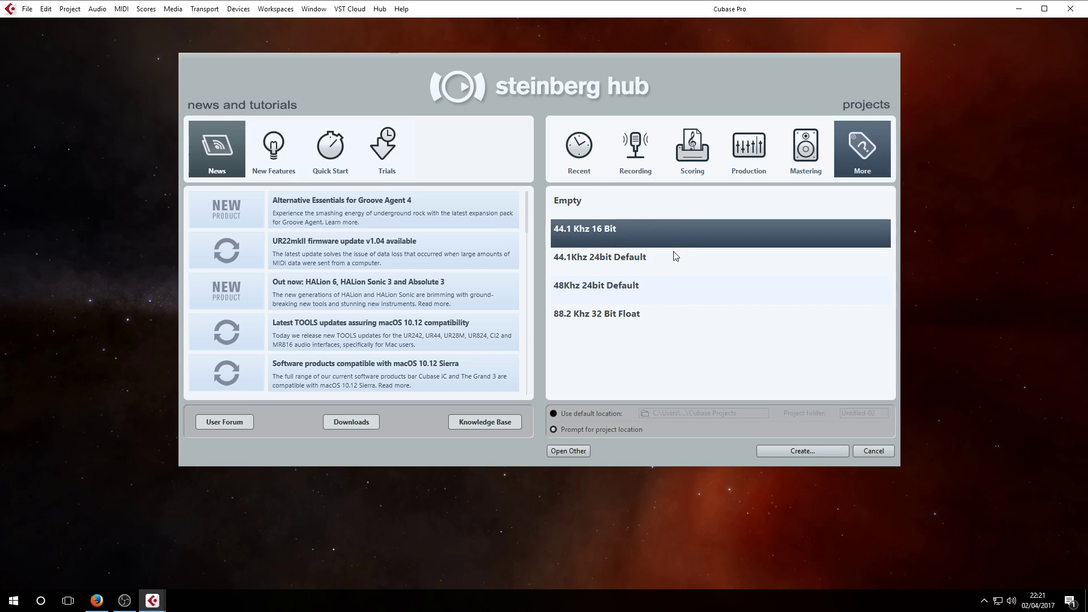
click(579, 267)
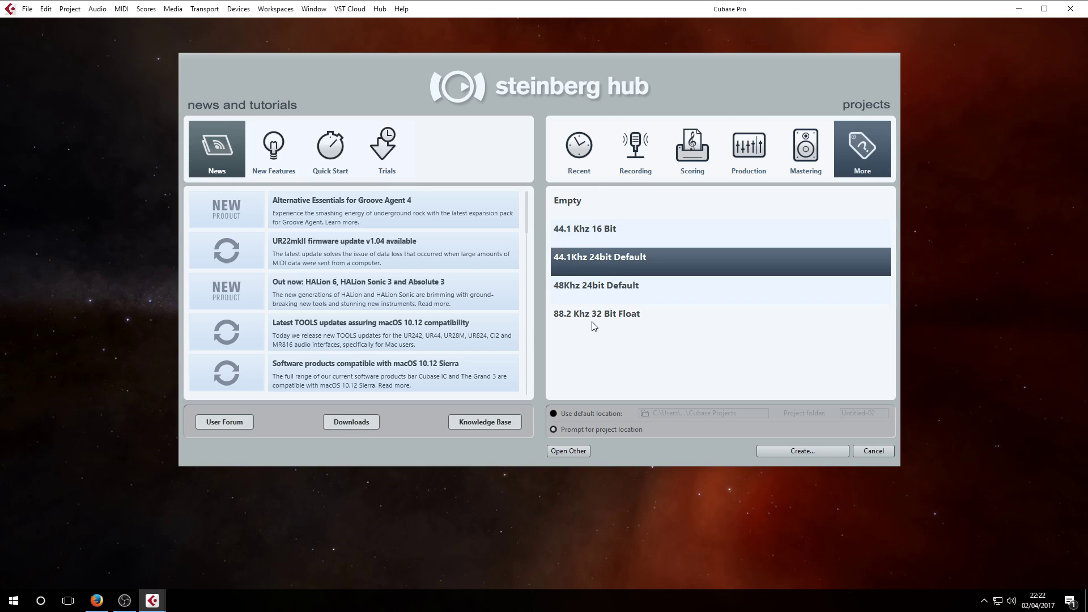
click(565, 319)
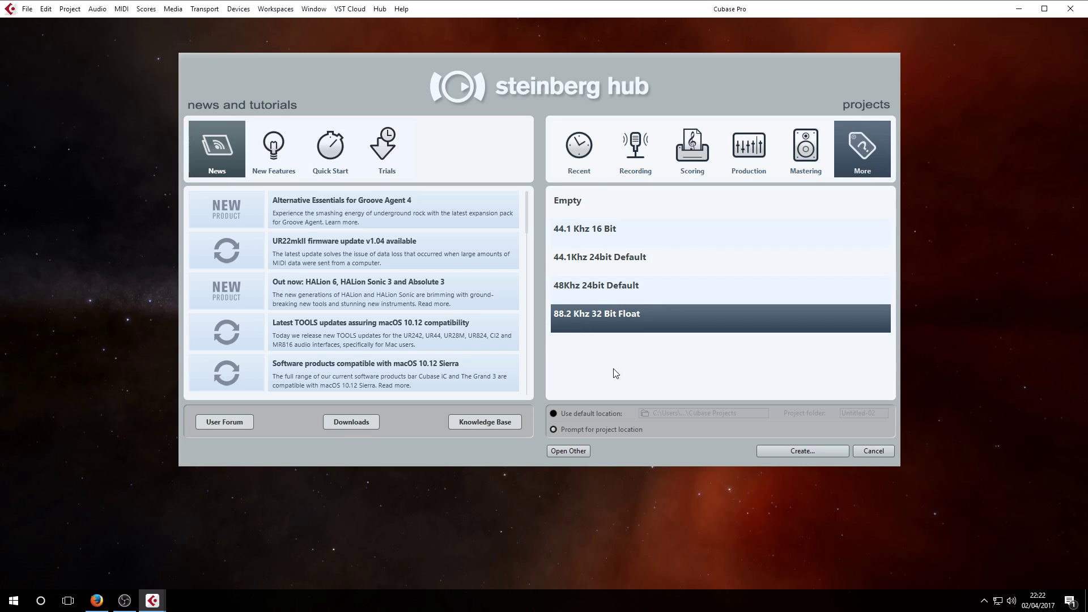
click(561, 204)
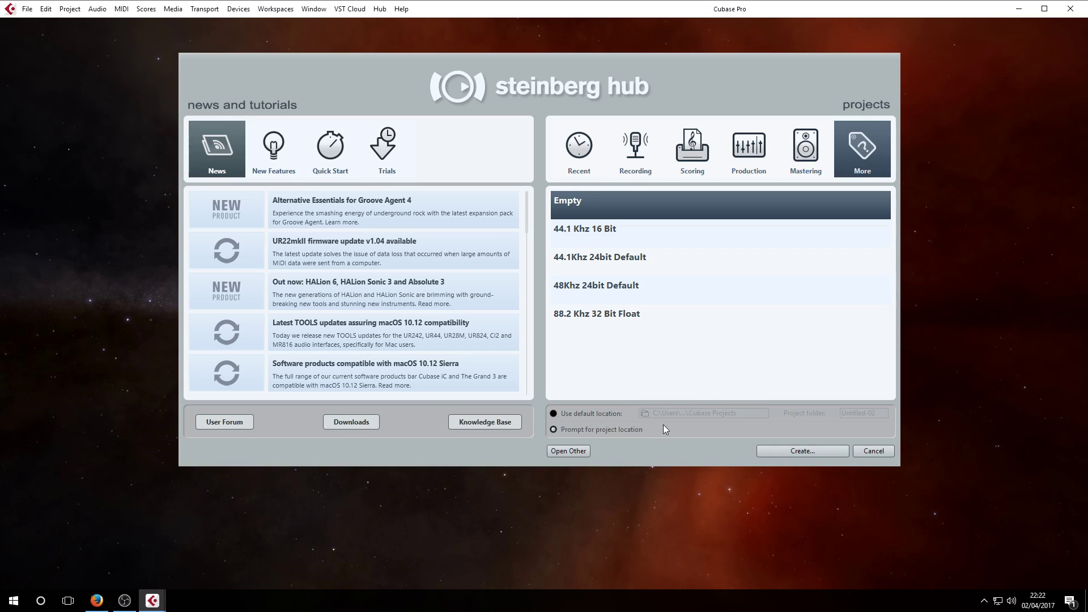
click(769, 451)
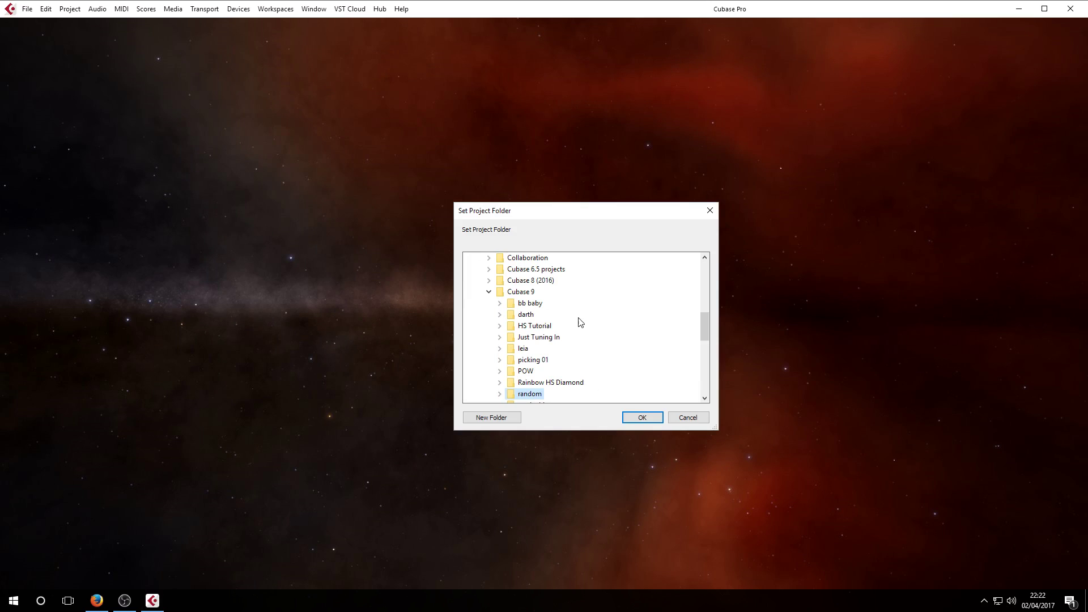
scroll(578, 318, down, 2)
Step: Accept the project folder for Untitled1 and reset the red clip indicator on the toolbar meter
click(643, 418)
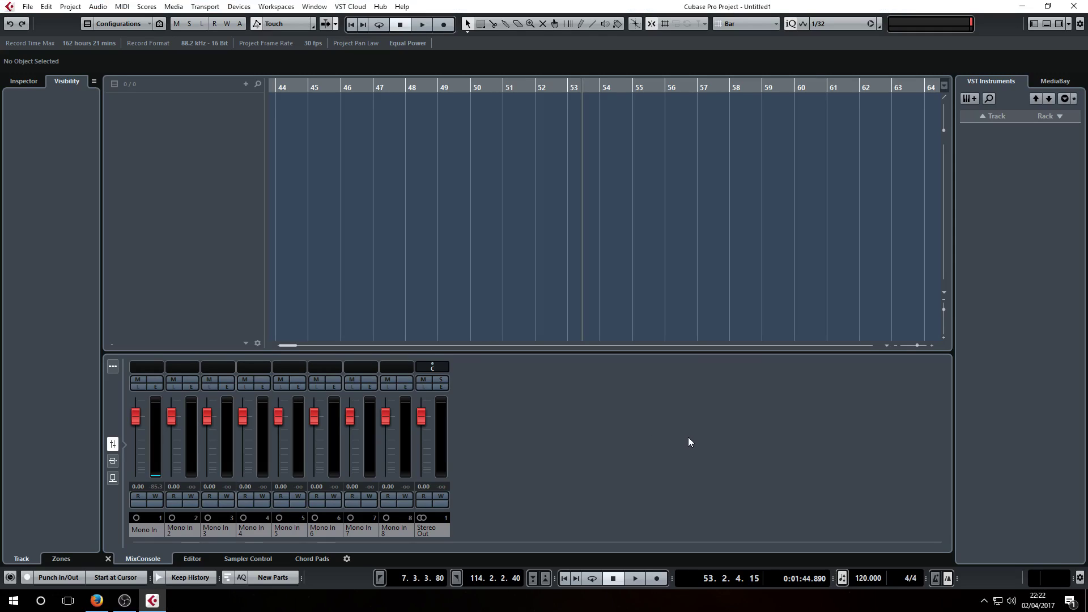
click(922, 20)
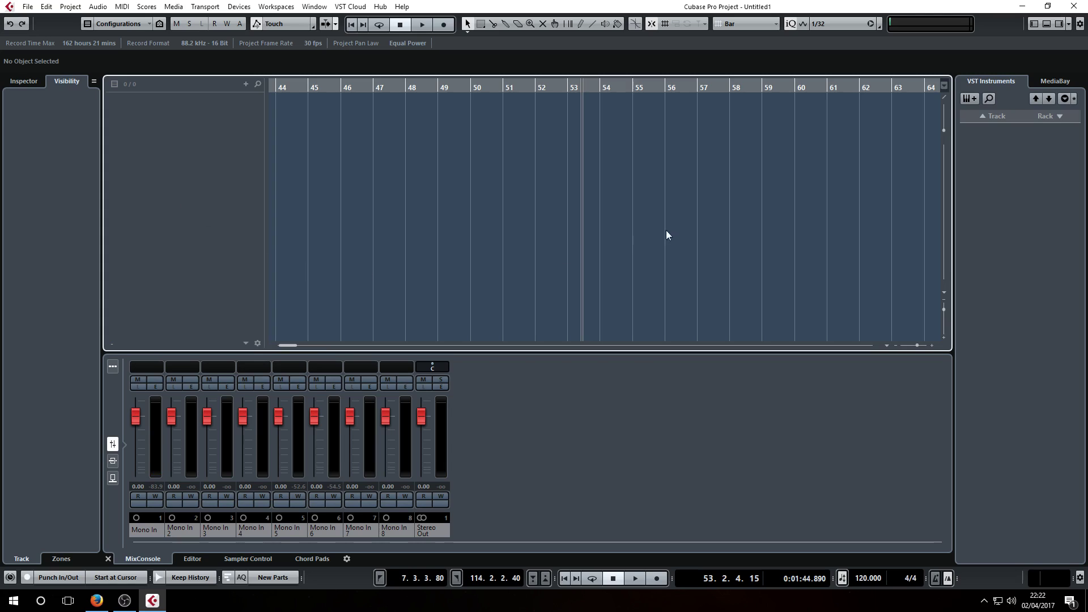
Step: Insert Virtual Mix Rack on Stereo Out's second insert and load VCC MixBuss into slot A
click(442, 387)
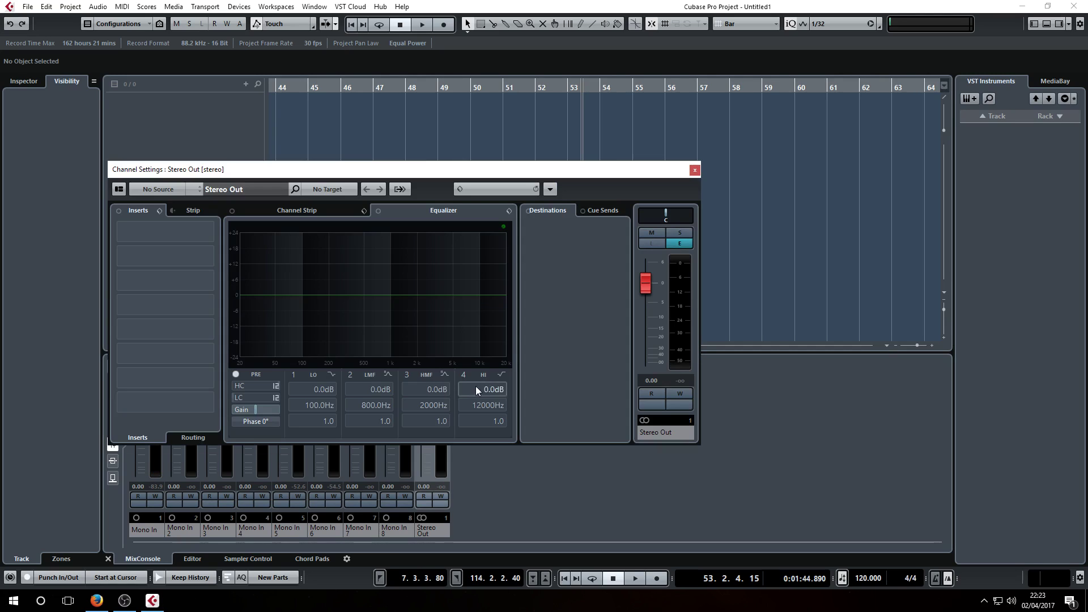
drag(348, 173, 545, 109)
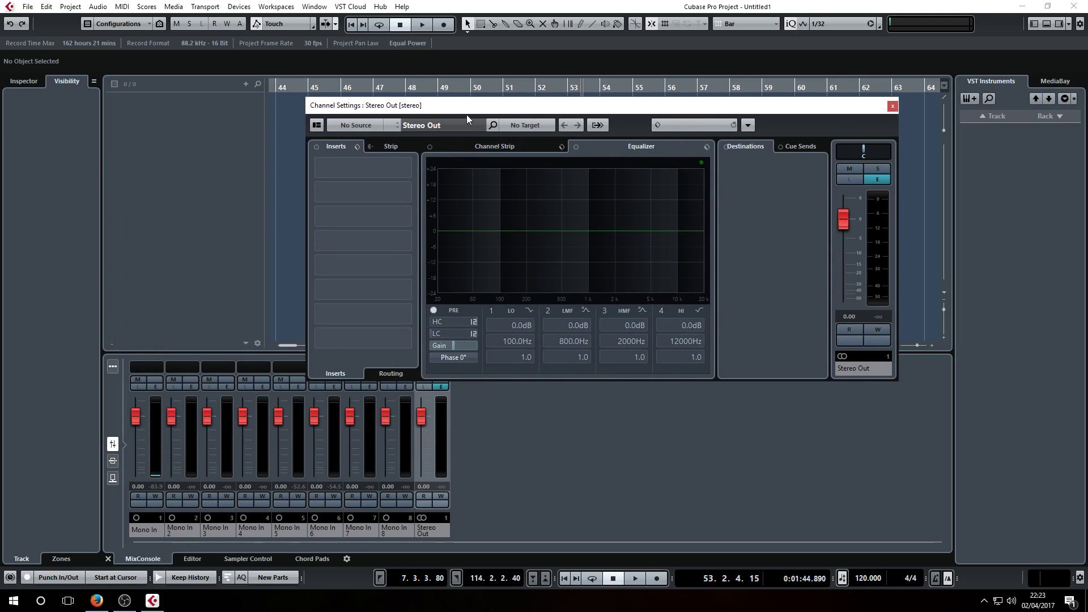
click(394, 194)
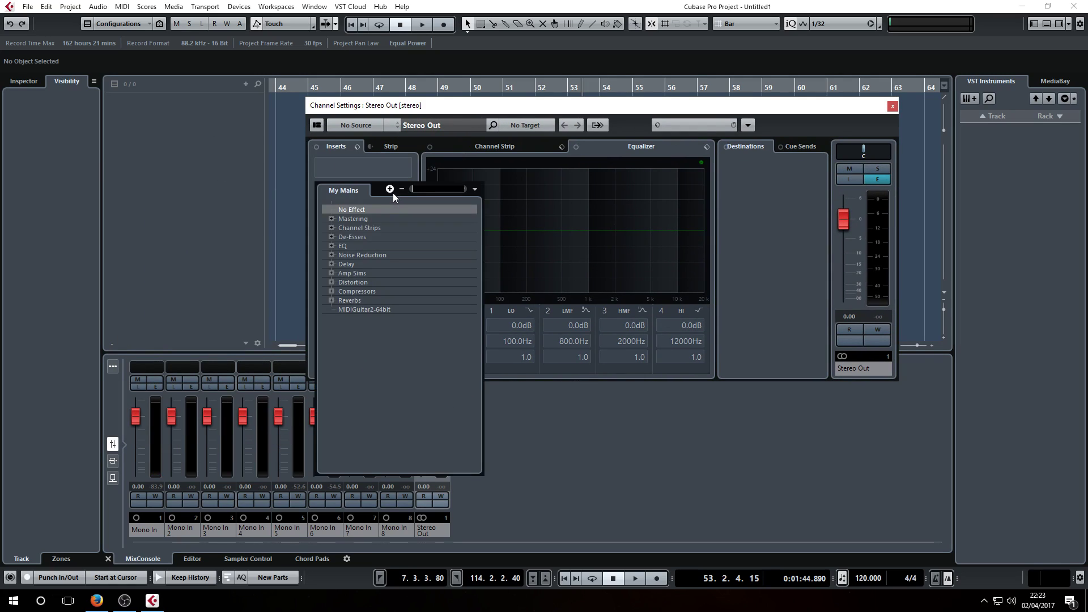
click(331, 228)
click(369, 245)
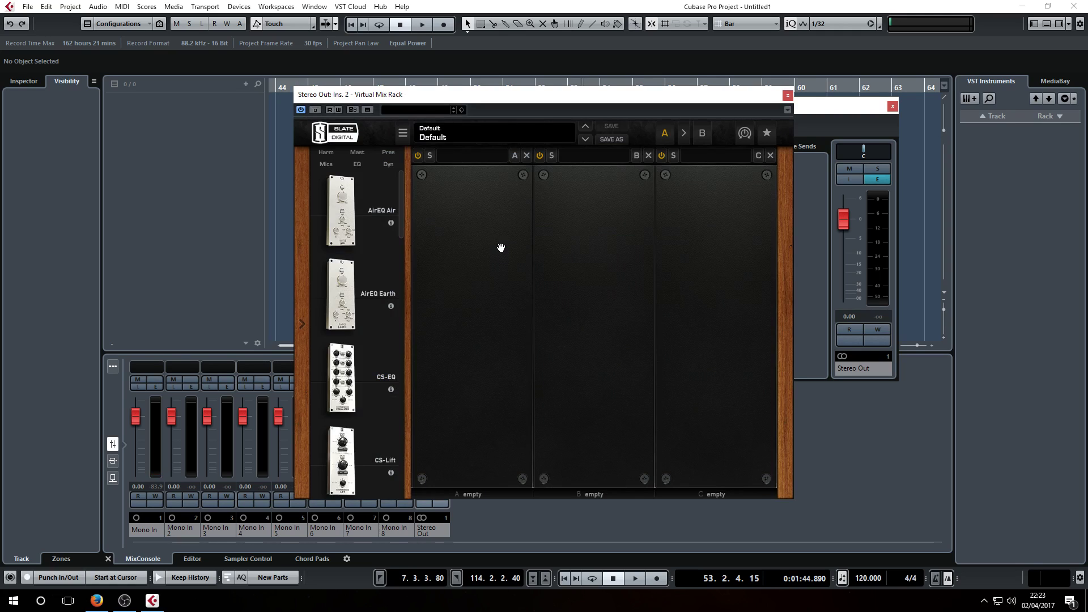
scroll(376, 312, down, 8)
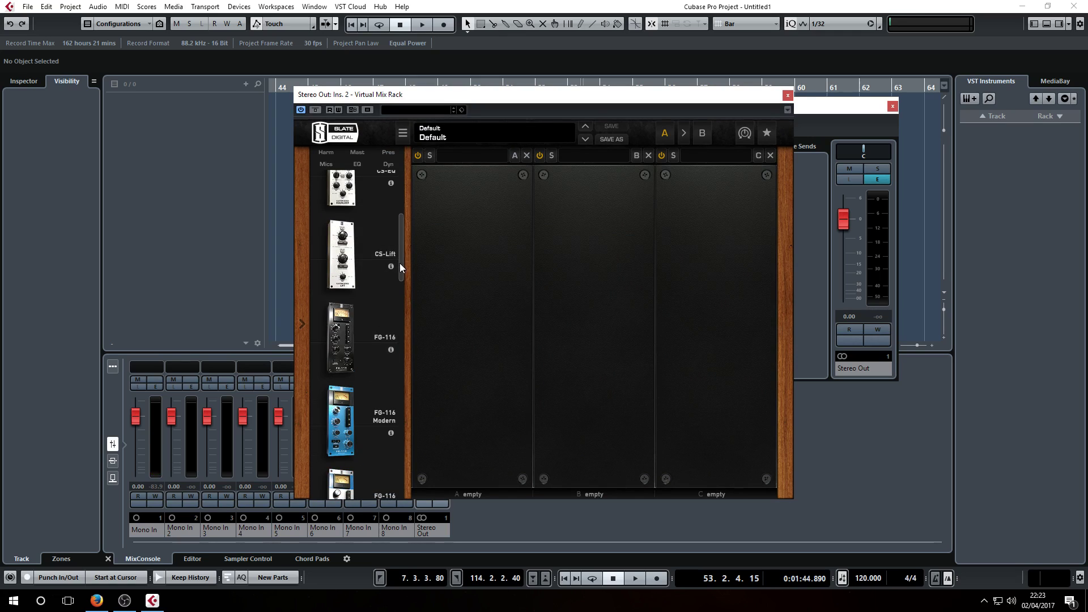
drag(365, 409, 440, 357)
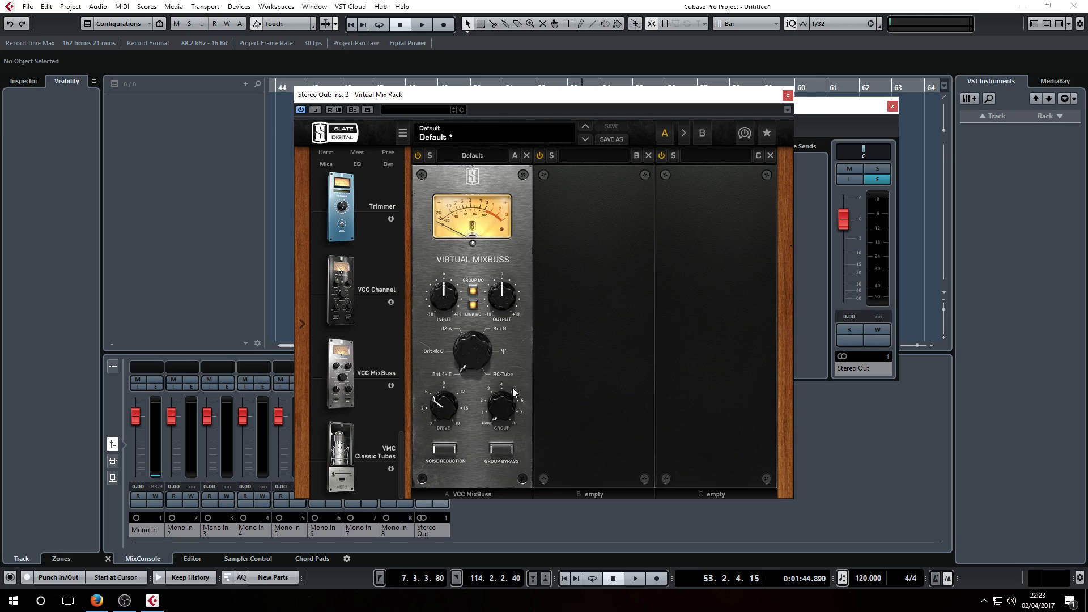
Step: Set the MixBuss to Brit N, group 1, noise reduction on, group I/O off, input -1.26 dB
click(468, 363)
drag(498, 407, 483, 422)
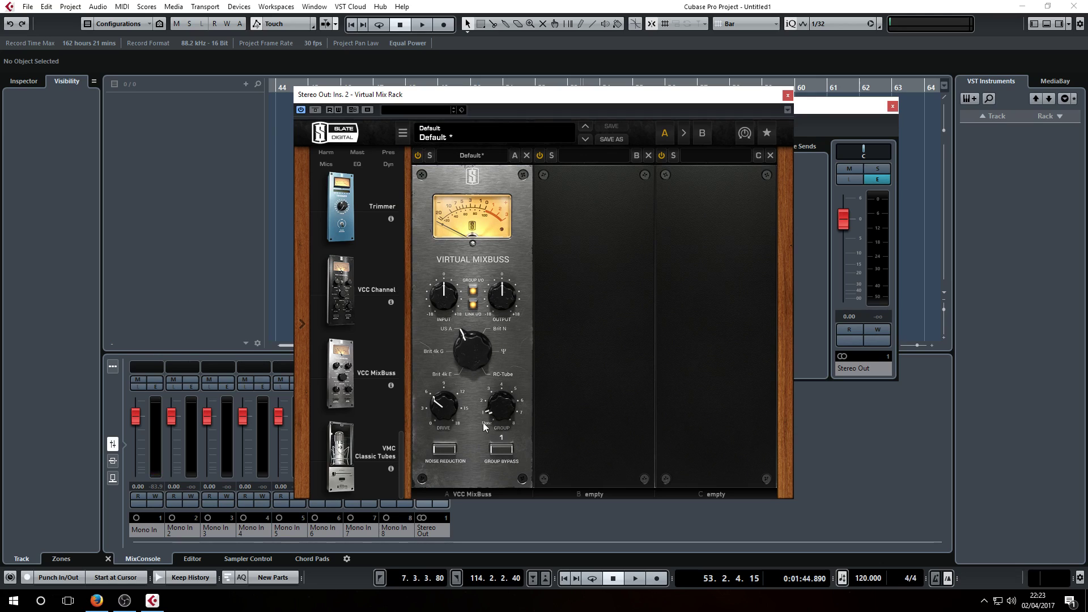
click(449, 452)
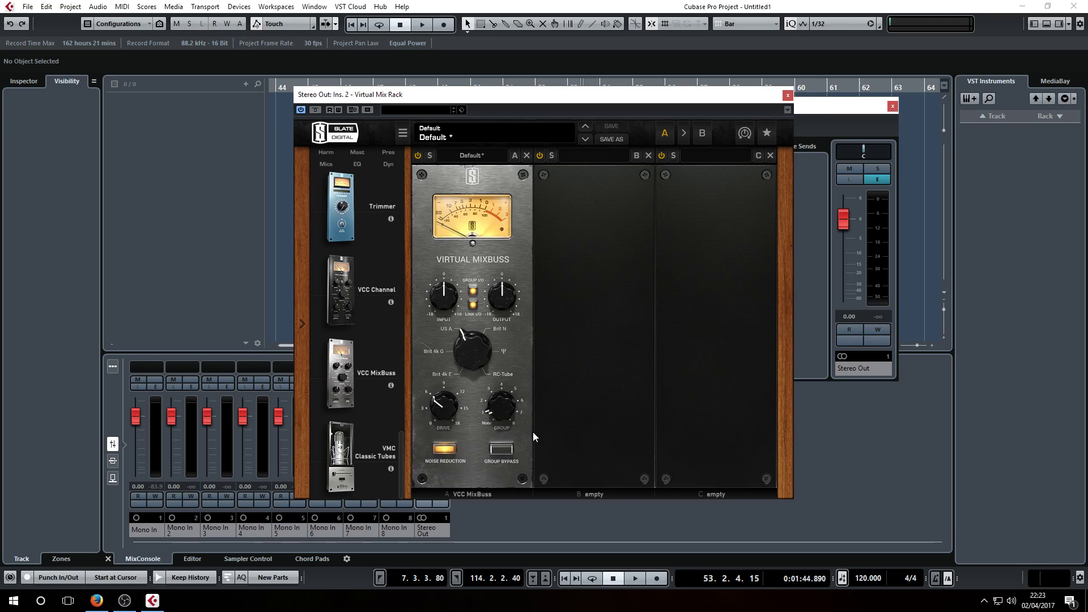
click(473, 291)
mouse_move(439, 299)
mouse_down()
mouse_move(430, 287)
mouse_move(435, 296)
mouse_up()
click(787, 95)
Step: Add four mono audio tracks, Audio 01 to Audio 04, from the track list's context menu
click(892, 106)
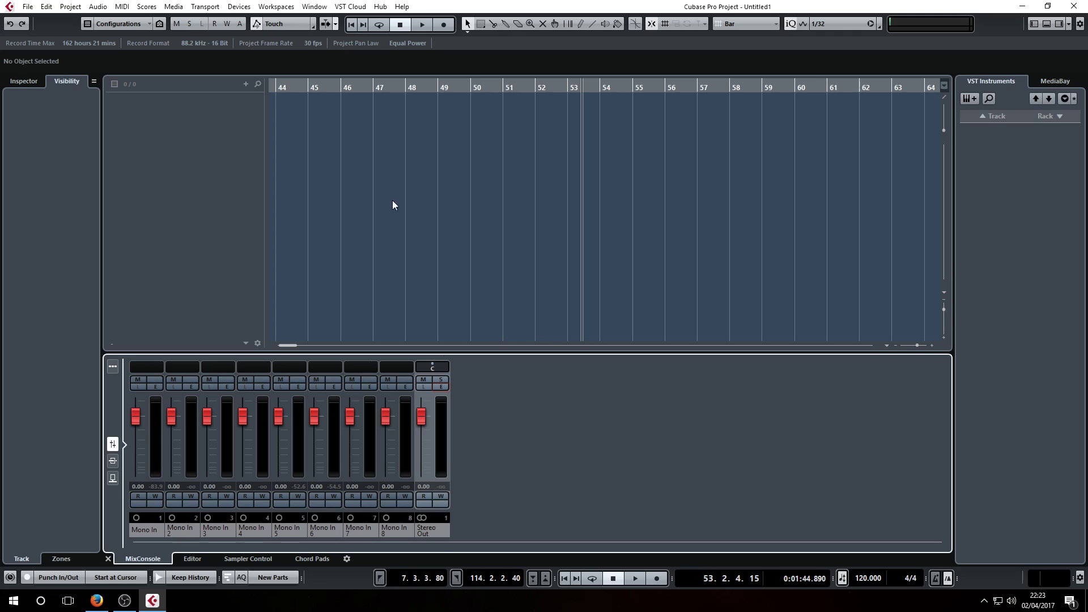
right_click(184, 119)
click(206, 126)
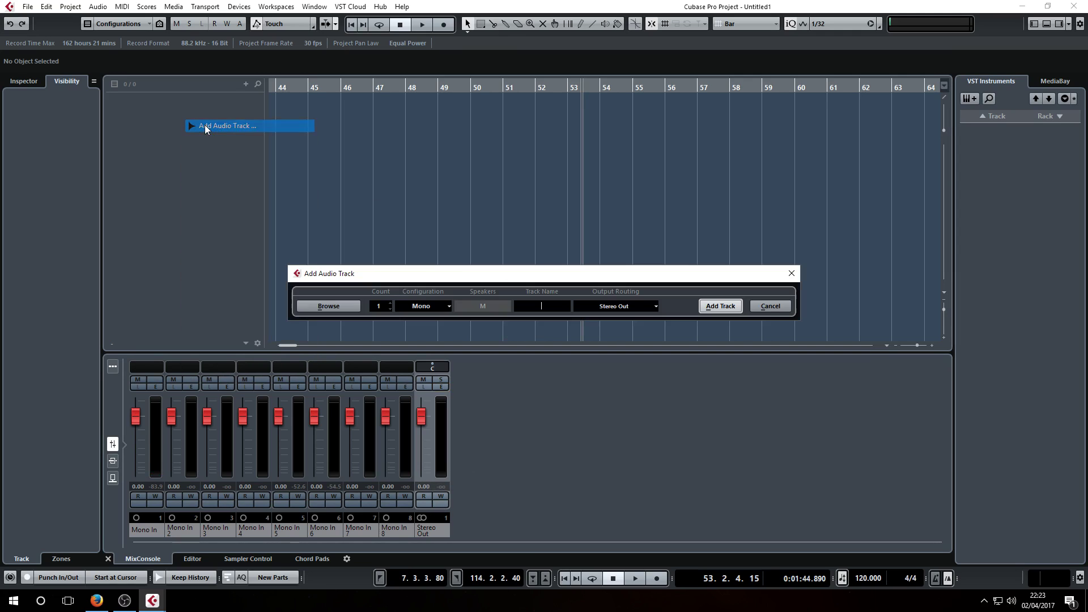
click(390, 303)
click(389, 303)
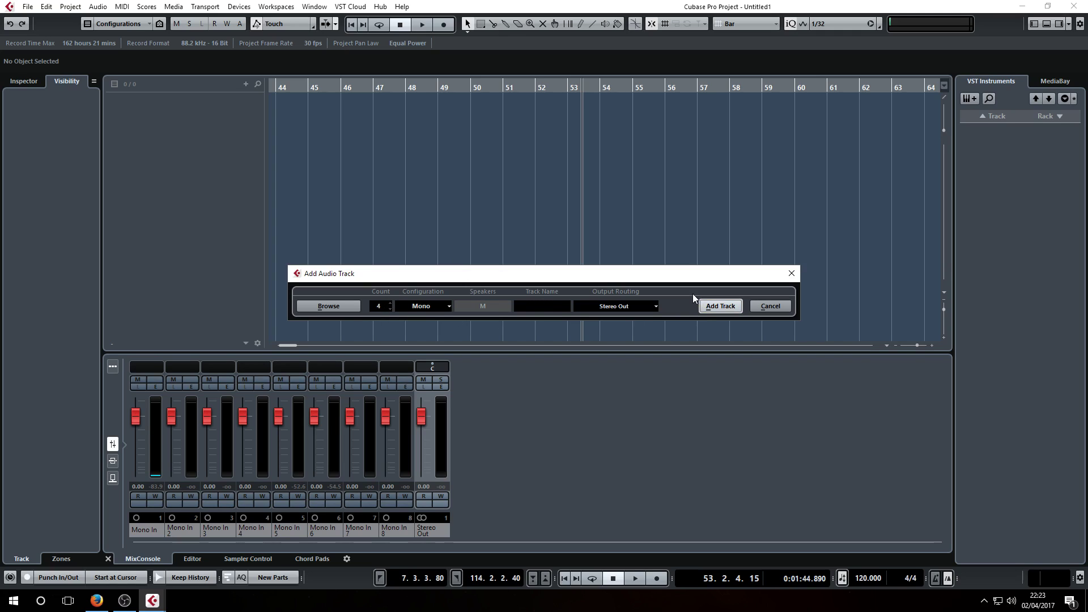
click(718, 306)
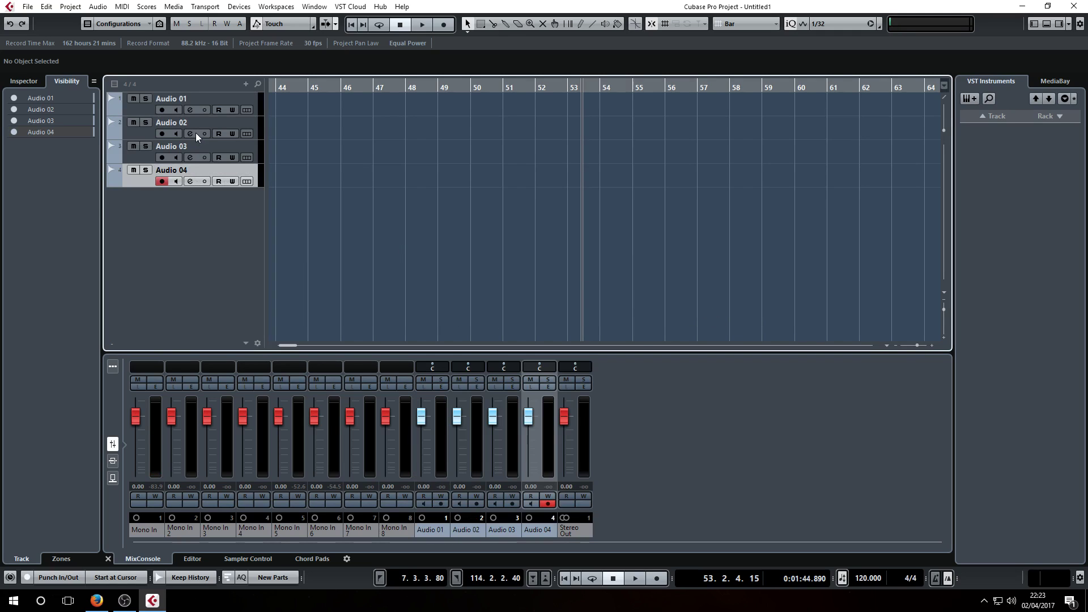
Step: Insert Virtual Mix Rack on Audio 01, load VCC Channel into slot A, and turn group I/O off
click(441, 387)
click(322, 275)
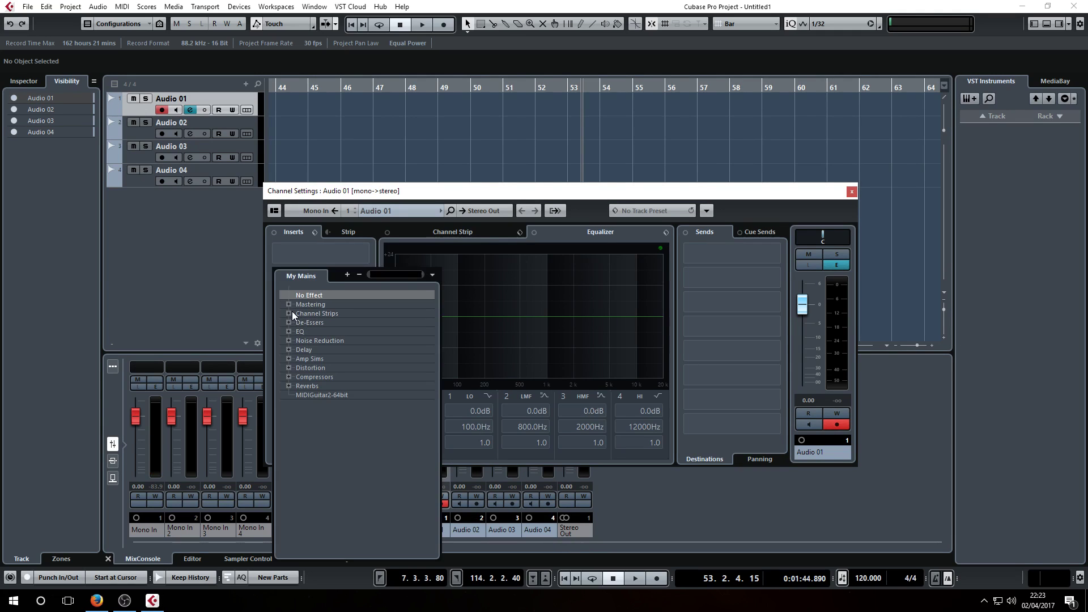
click(289, 314)
click(328, 331)
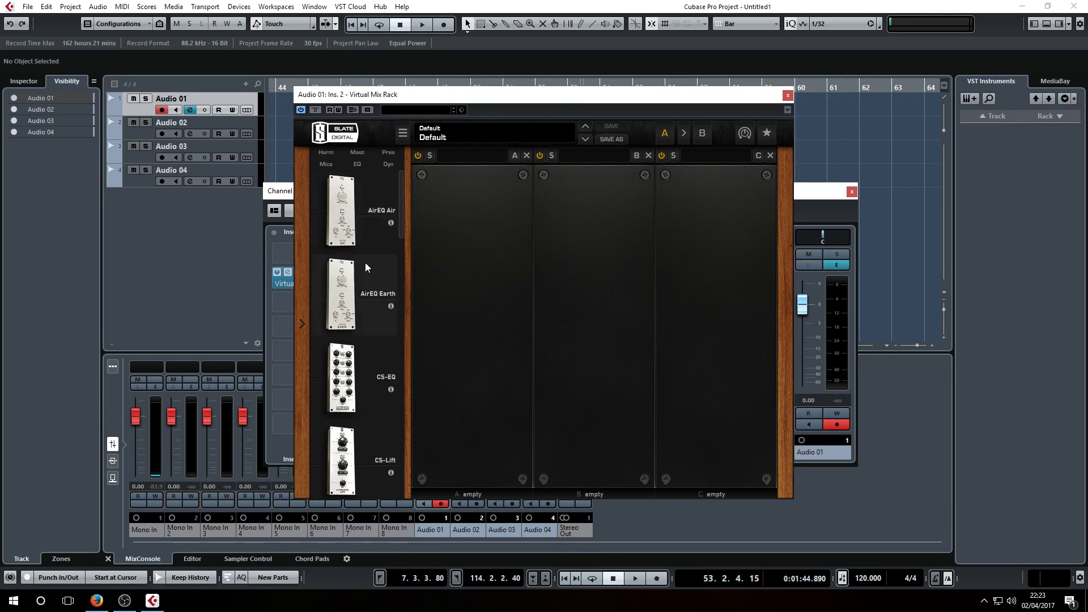
scroll(399, 206, down, 2)
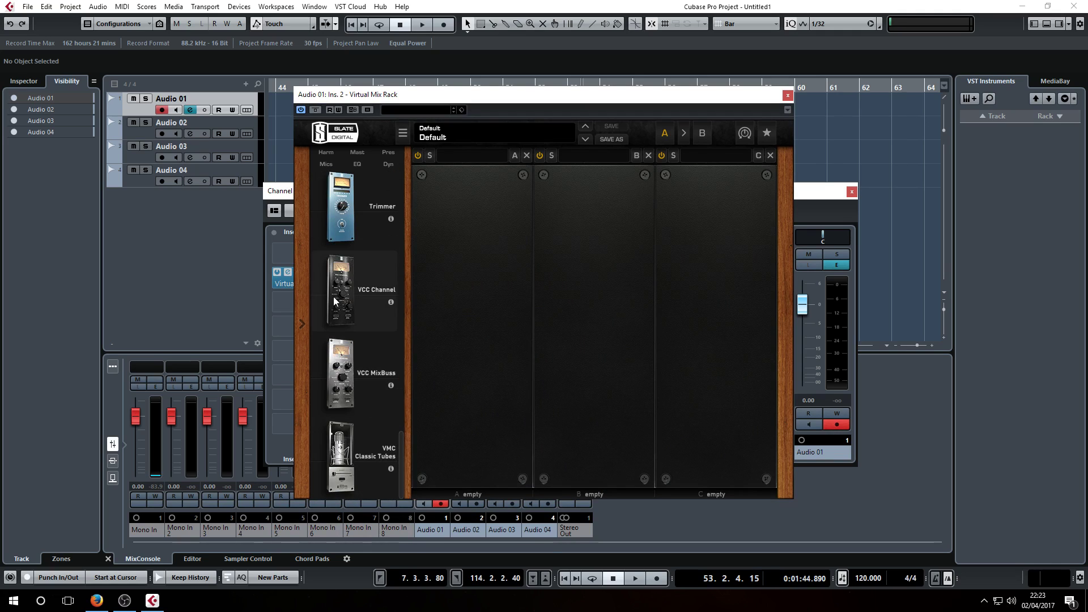
drag(340, 289, 473, 297)
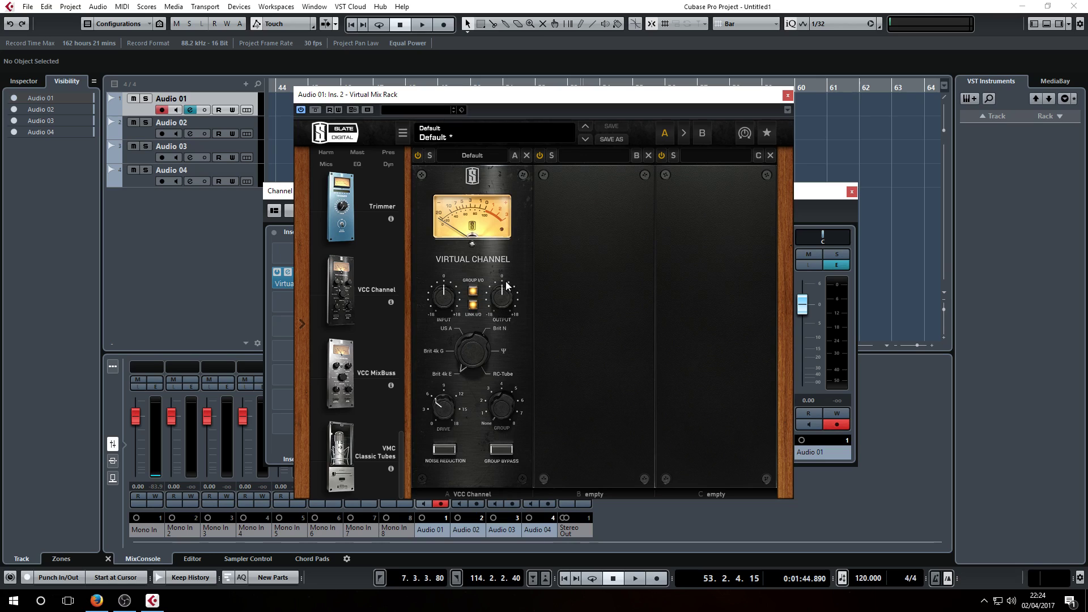
scroll(504, 409, up, 1)
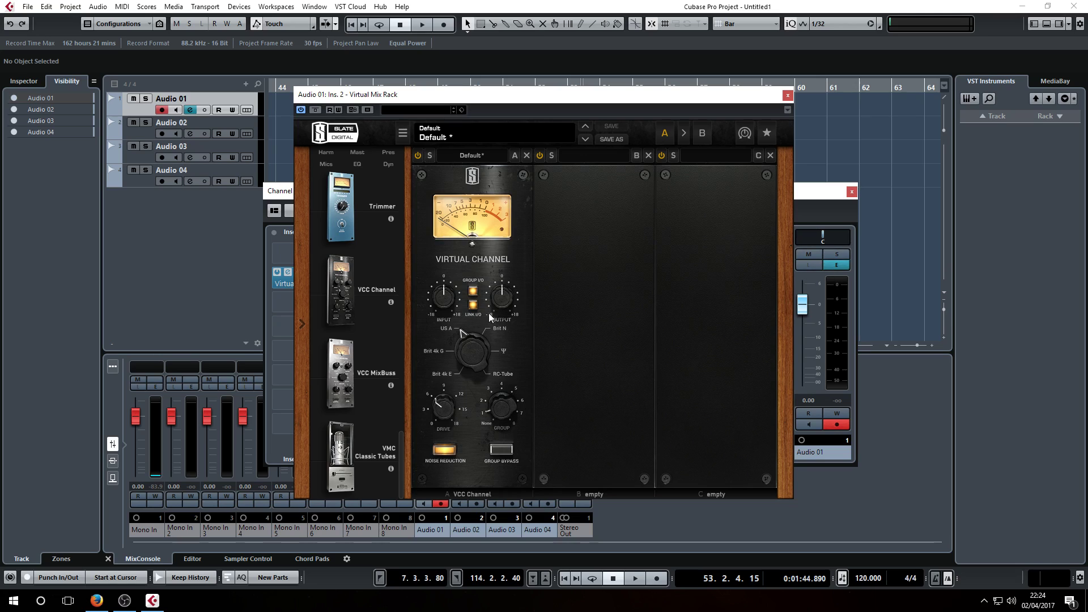
click(472, 290)
Step: Close Audio 01's windows, then give Audio 02 a Virtual Mix Rack with VCC Channel in slot A
click(787, 95)
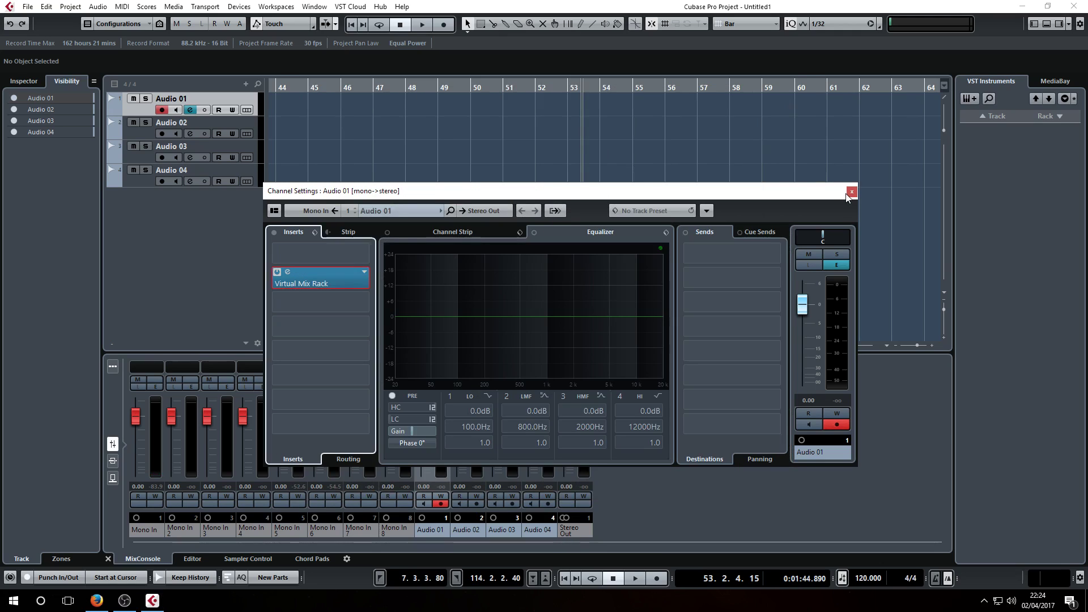
click(848, 193)
click(478, 387)
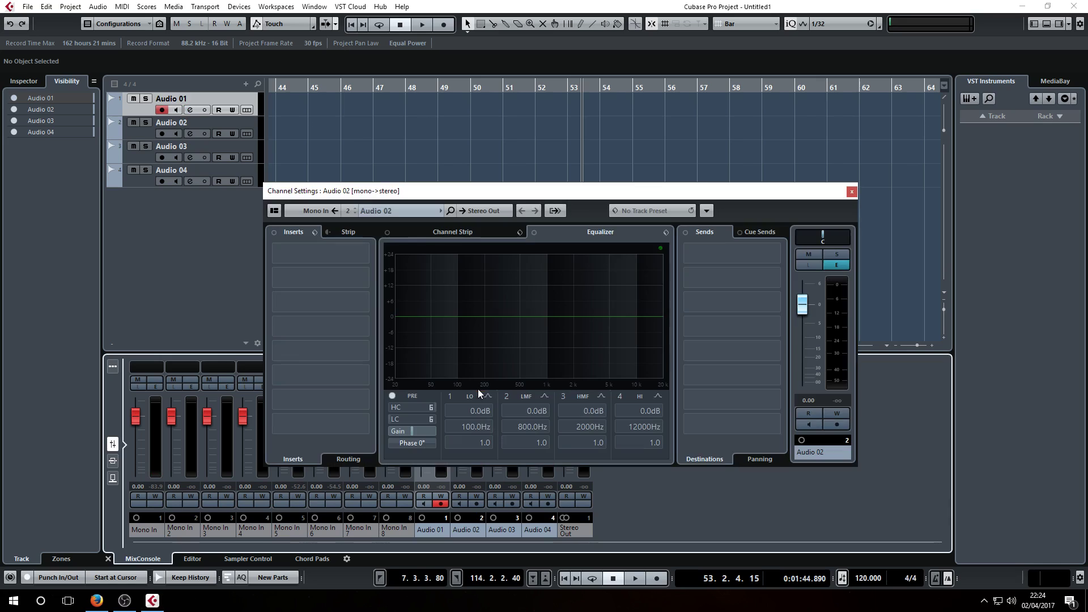
click(349, 254)
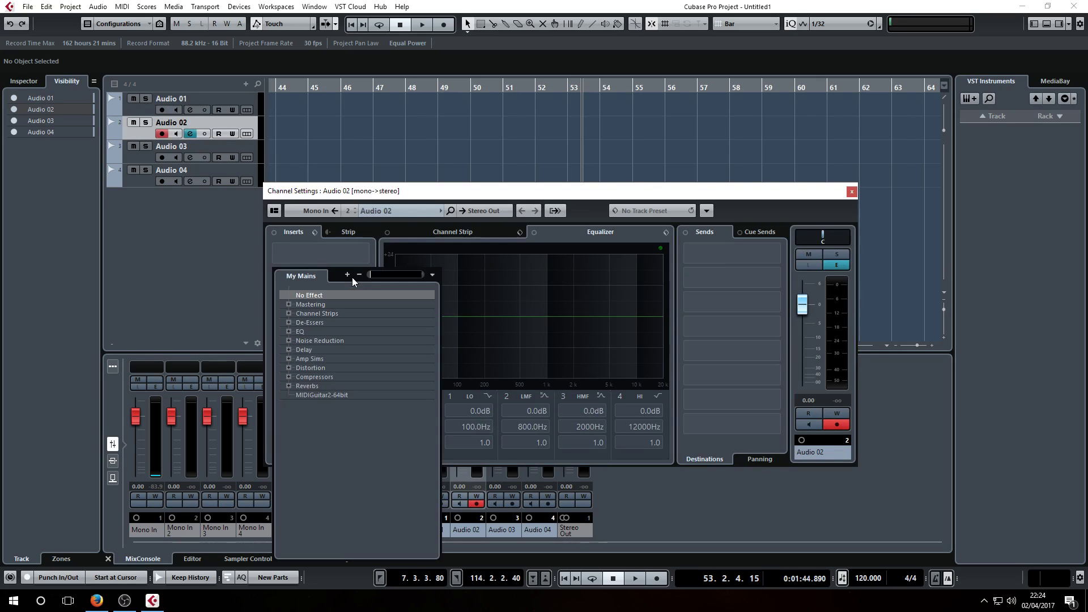
click(288, 313)
click(341, 339)
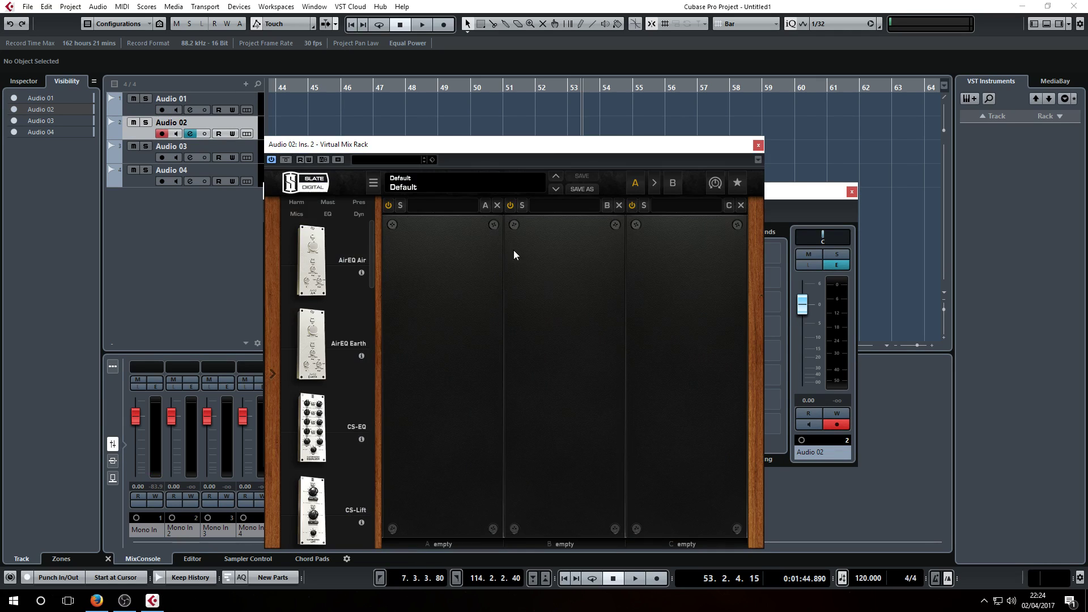
drag(372, 272, 375, 543)
drag(311, 339, 436, 363)
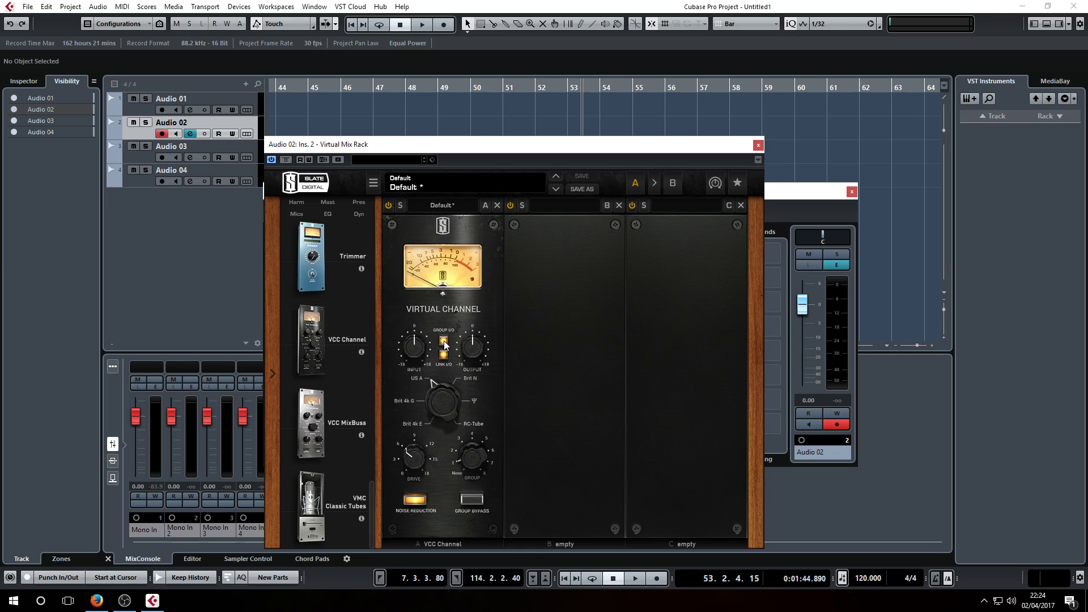
Step: Close Audio 02's windows and insert Virtual Mix Rack on an empty Audio 03 insert
click(758, 145)
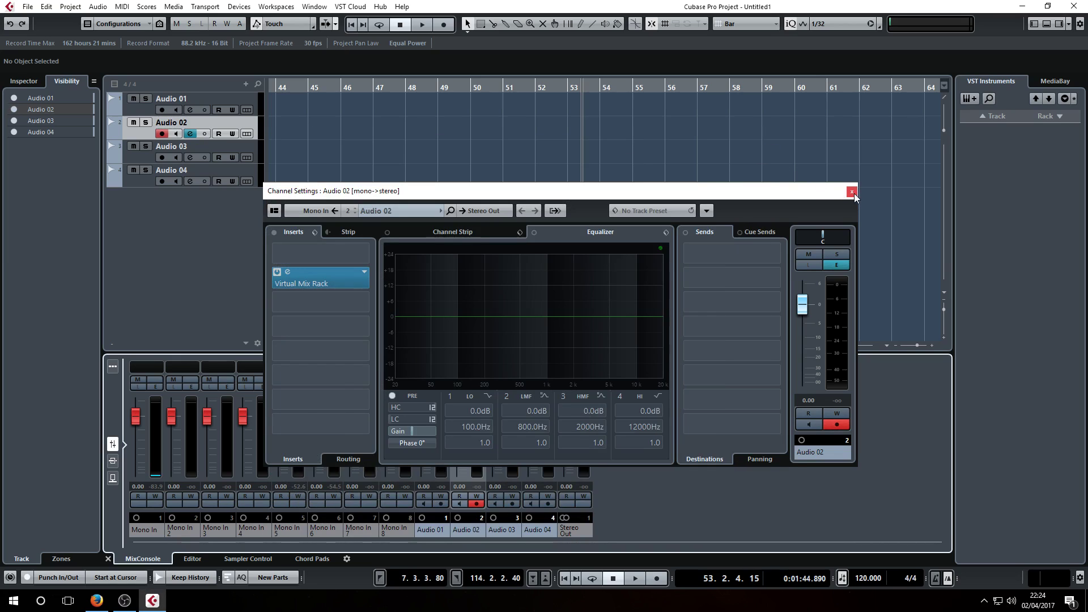
click(851, 191)
click(510, 386)
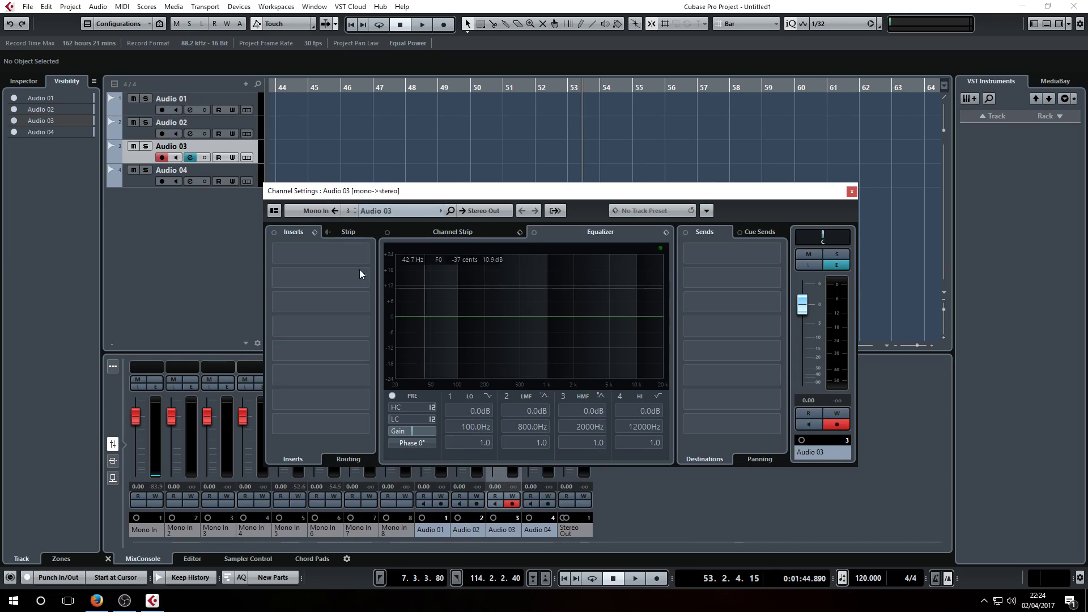
click(330, 274)
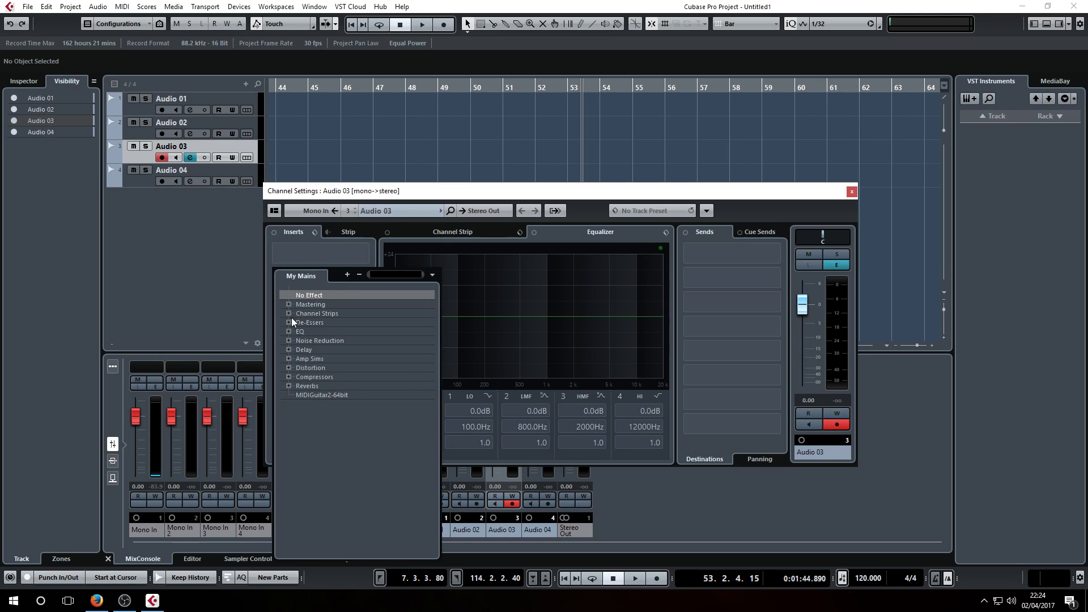
click(321, 331)
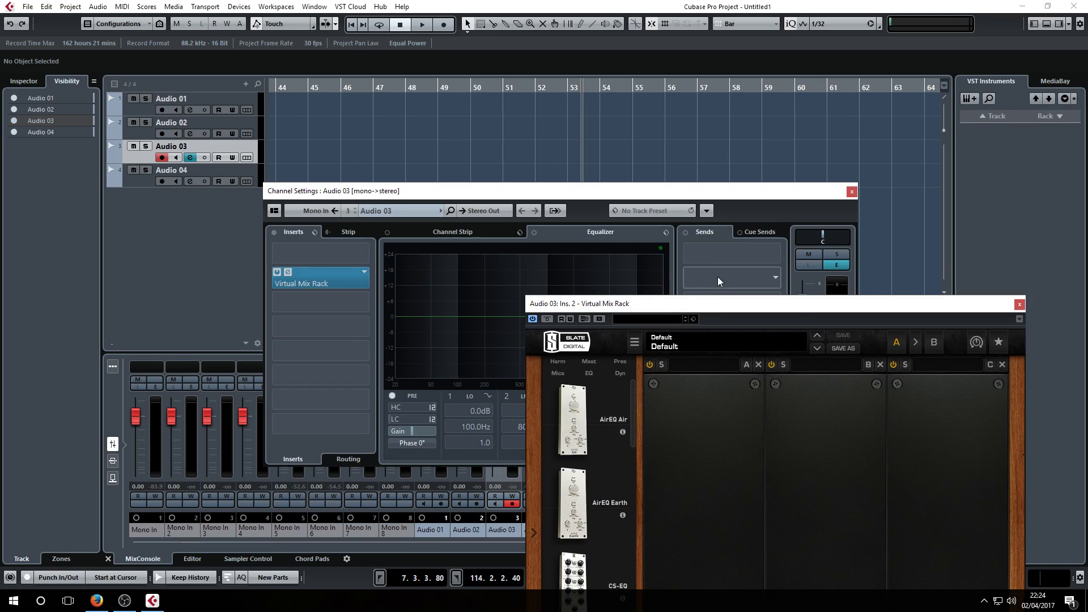
Step: Load VCC Channel into rack slot A with group I/O off, then close both windows
drag(706, 292, 548, 67)
drag(470, 165, 473, 434)
drag(411, 269, 521, 306)
click(543, 271)
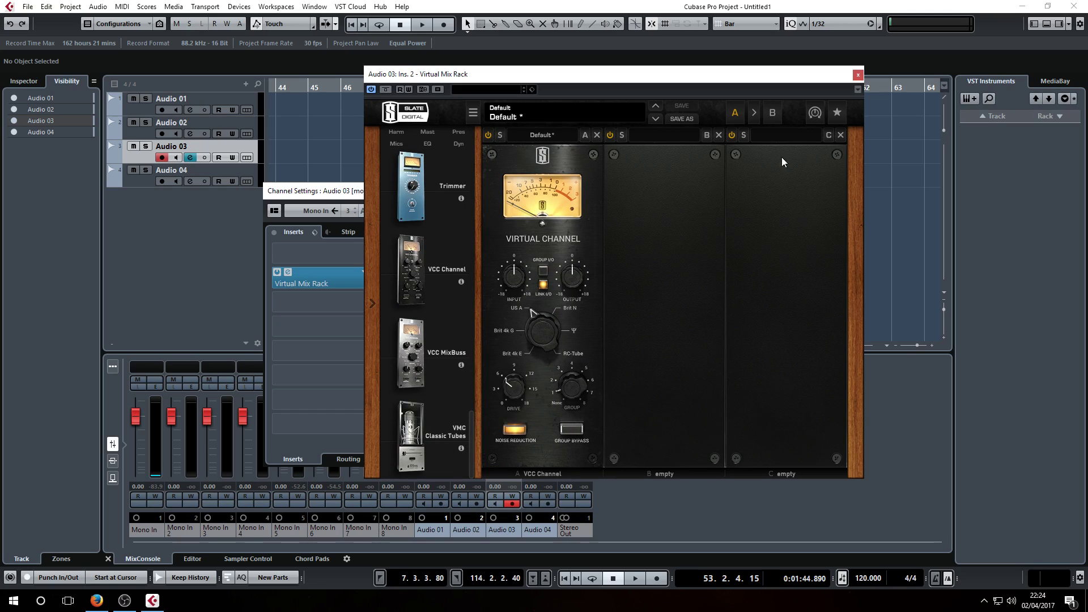
click(858, 75)
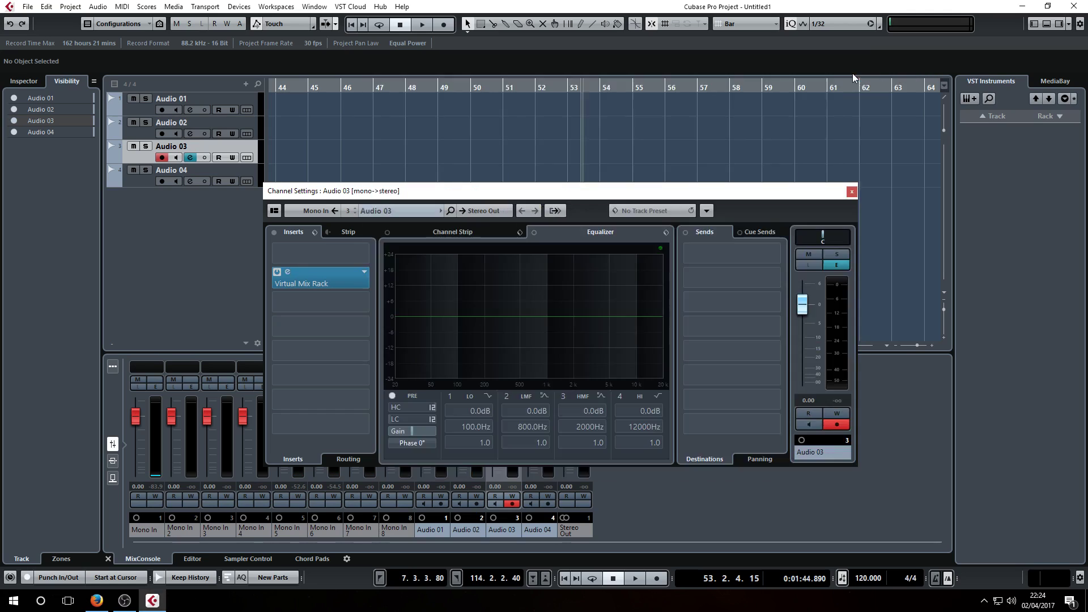
click(851, 192)
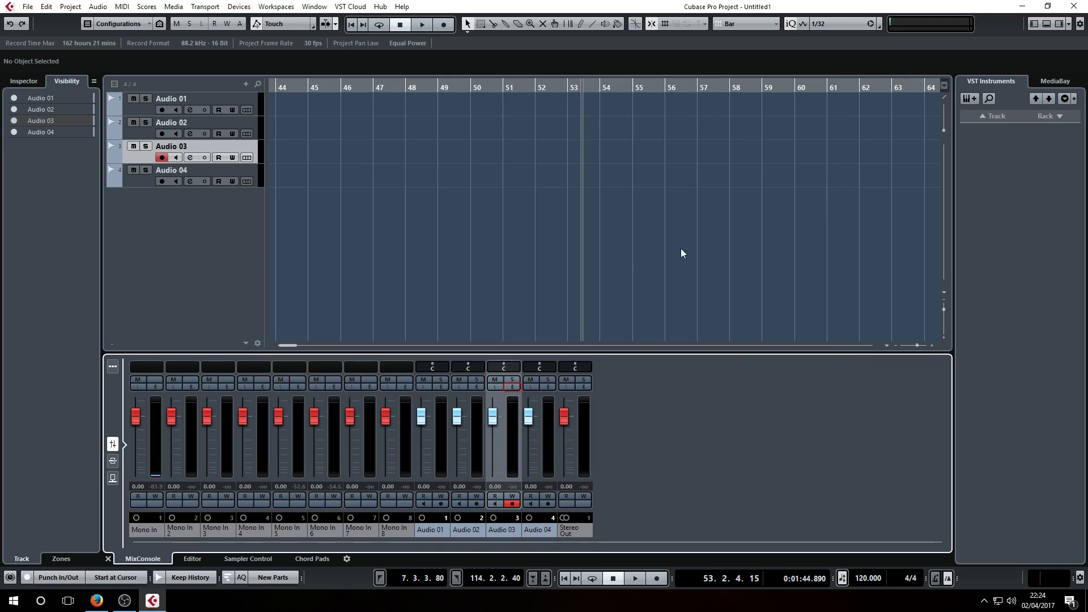
Step: Insert Channel Strips > Virtual Mix Rack on an empty insert of Audio 04
click(549, 386)
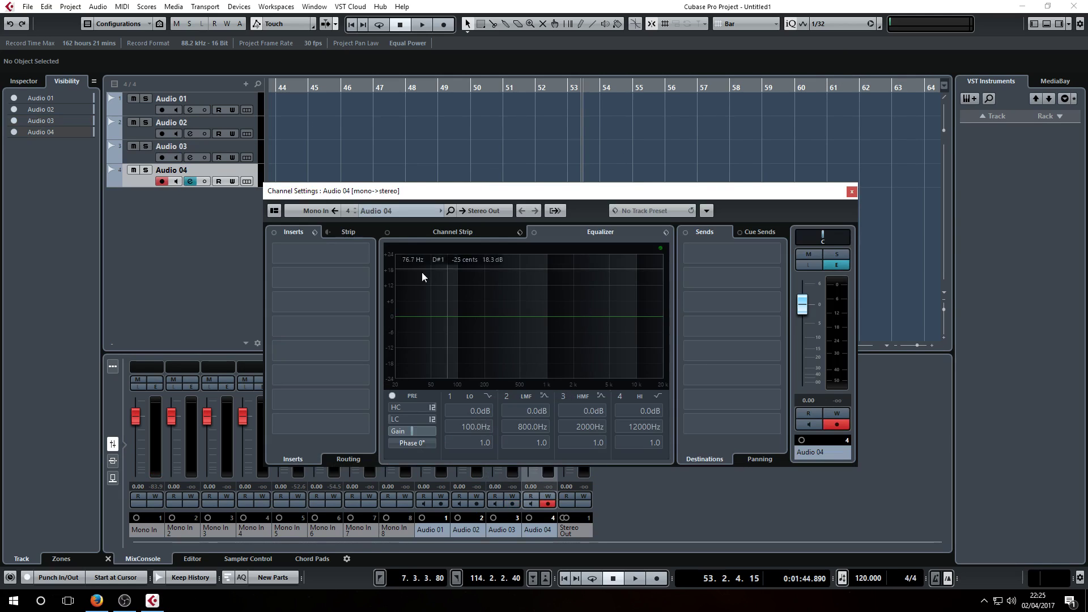
click(347, 277)
click(288, 313)
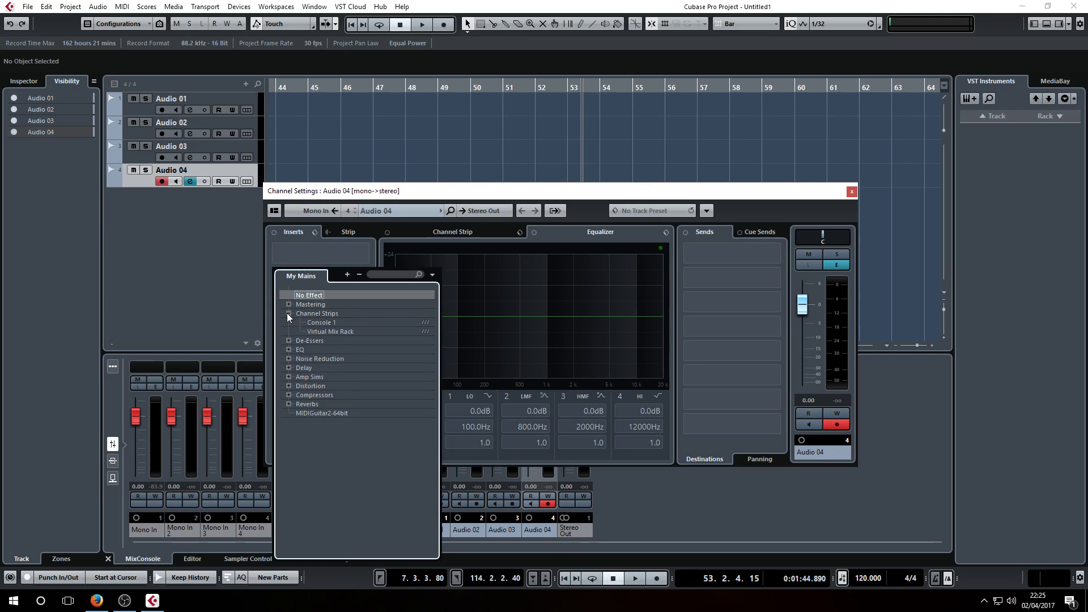
click(324, 333)
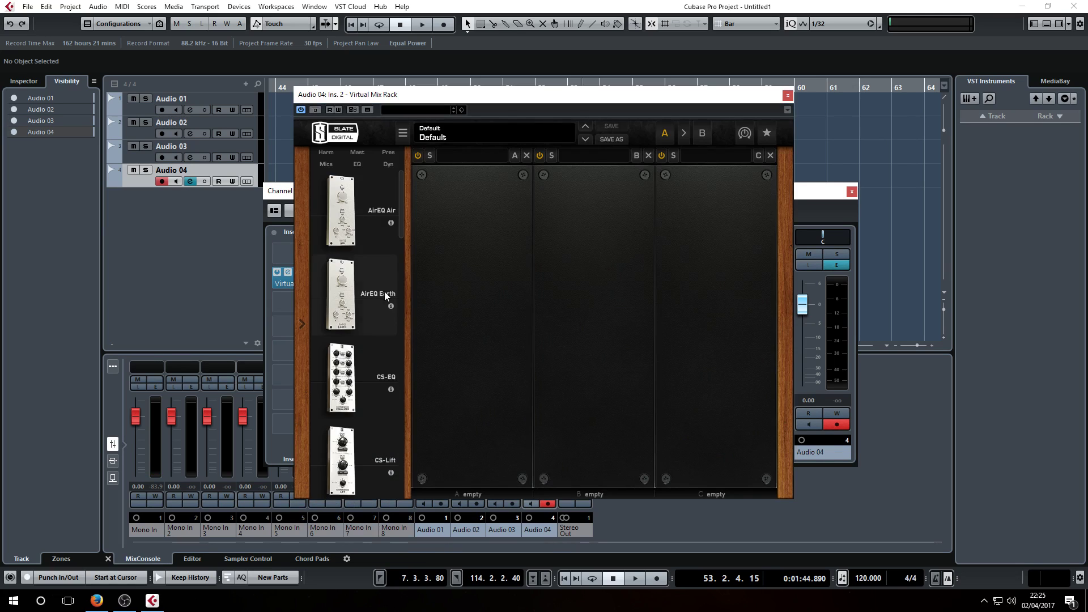
Step: Load VCC Channel into Audio 04's rack slot A and close the rack window
drag(402, 201, 412, 464)
drag(337, 311, 441, 325)
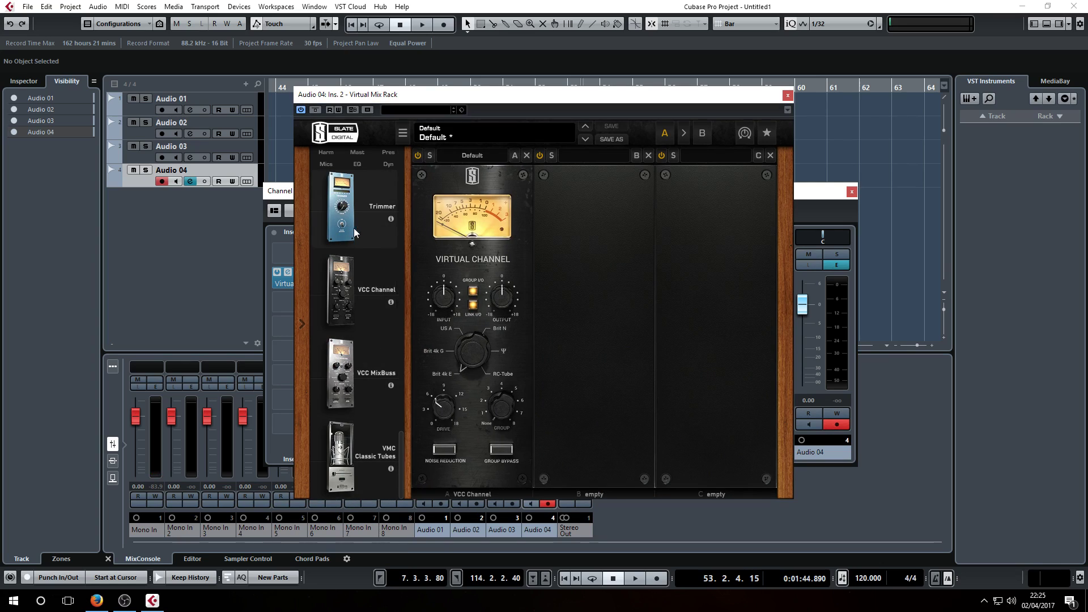
click(501, 412)
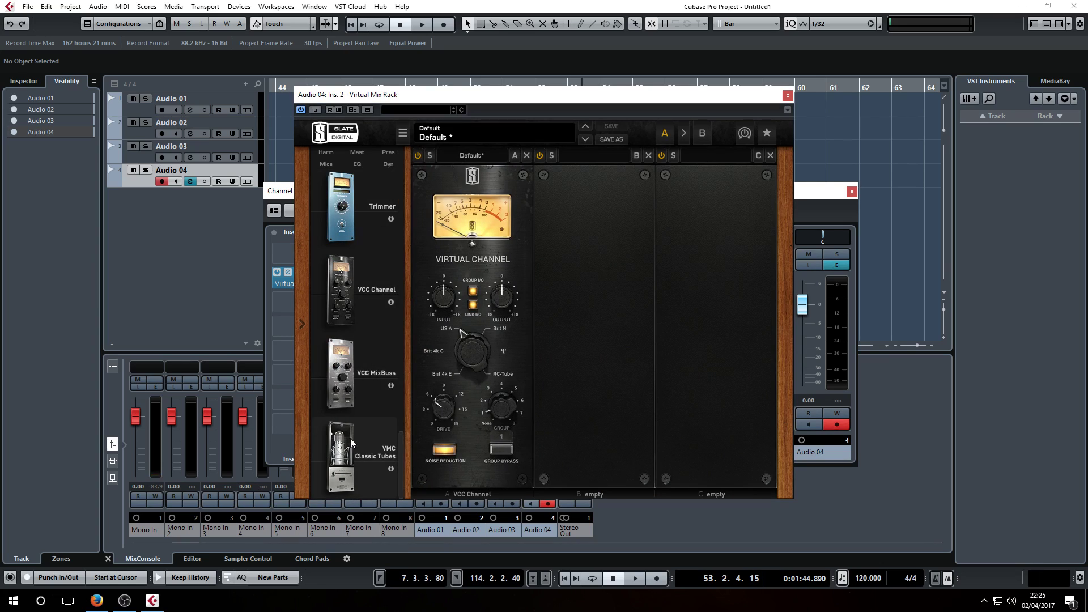
scroll(364, 404, up, 3)
scroll(361, 380, up, 5)
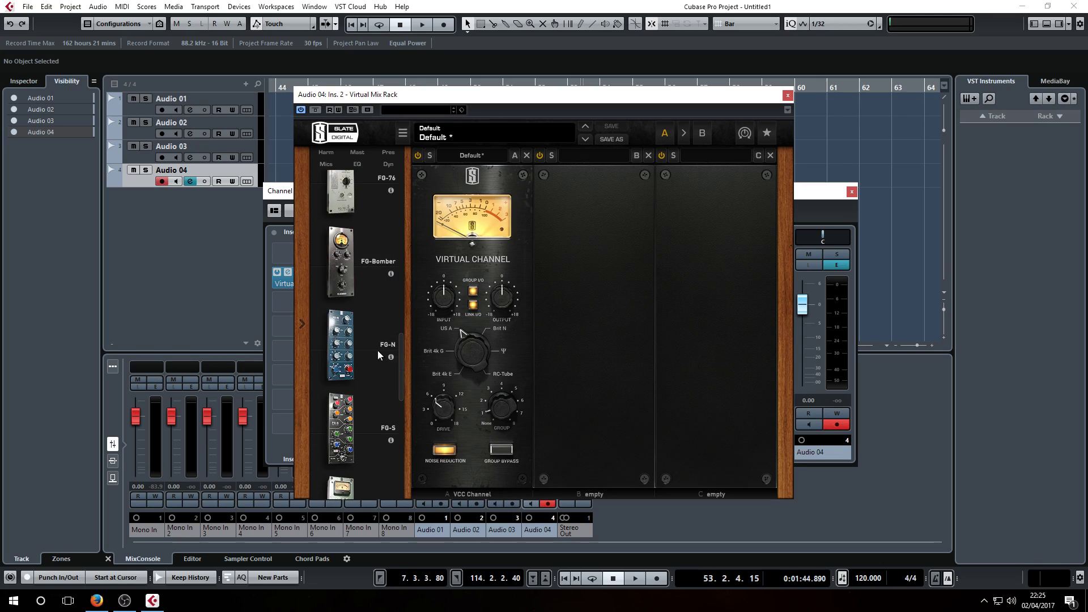
scroll(340, 357, up, 2)
scroll(348, 356, up, 2)
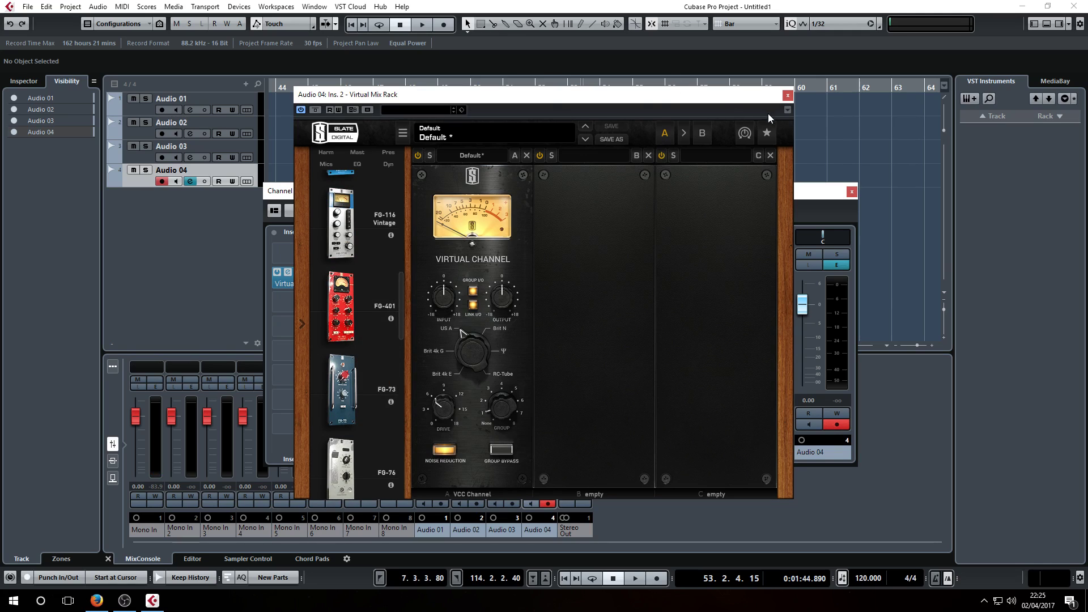
click(787, 95)
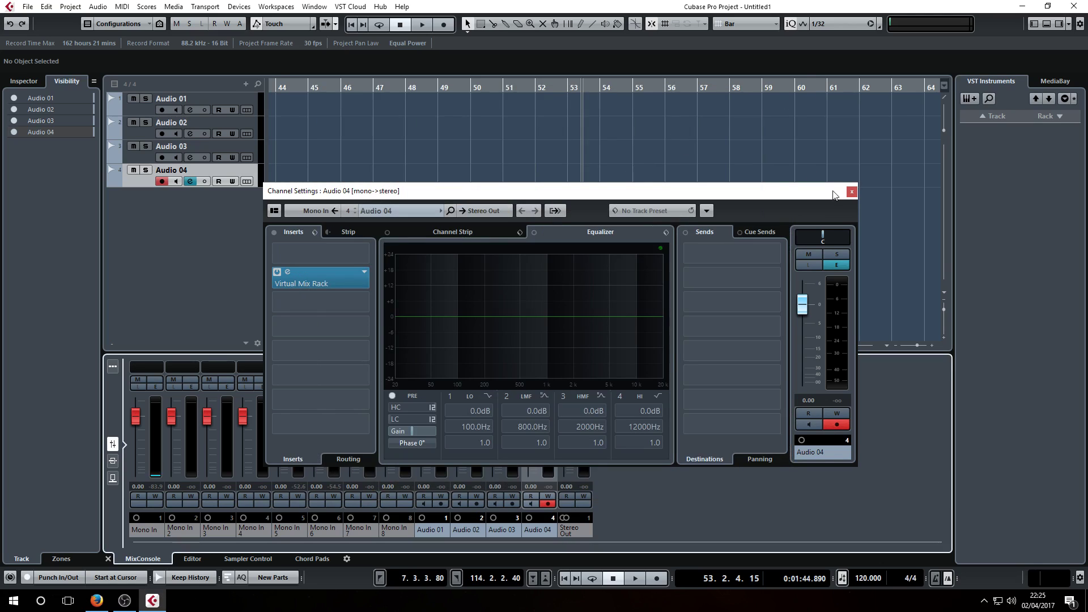
Step: Close Audio 04's settings and set the locators from bar 1 (1.1.1.0) to bar 9 (9.1.1.0)
click(852, 192)
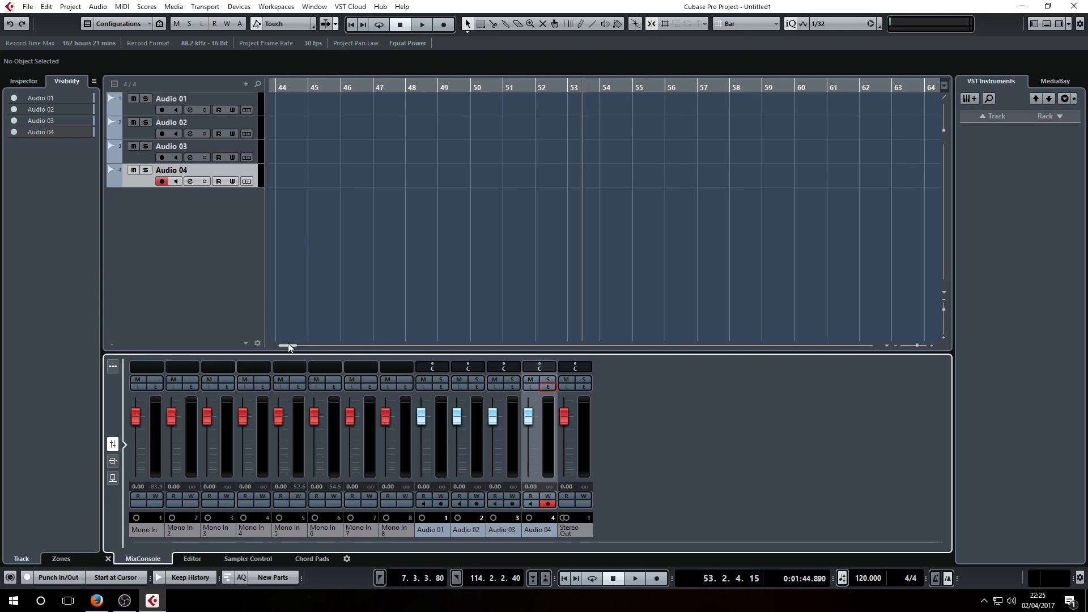
drag(288, 344, 279, 344)
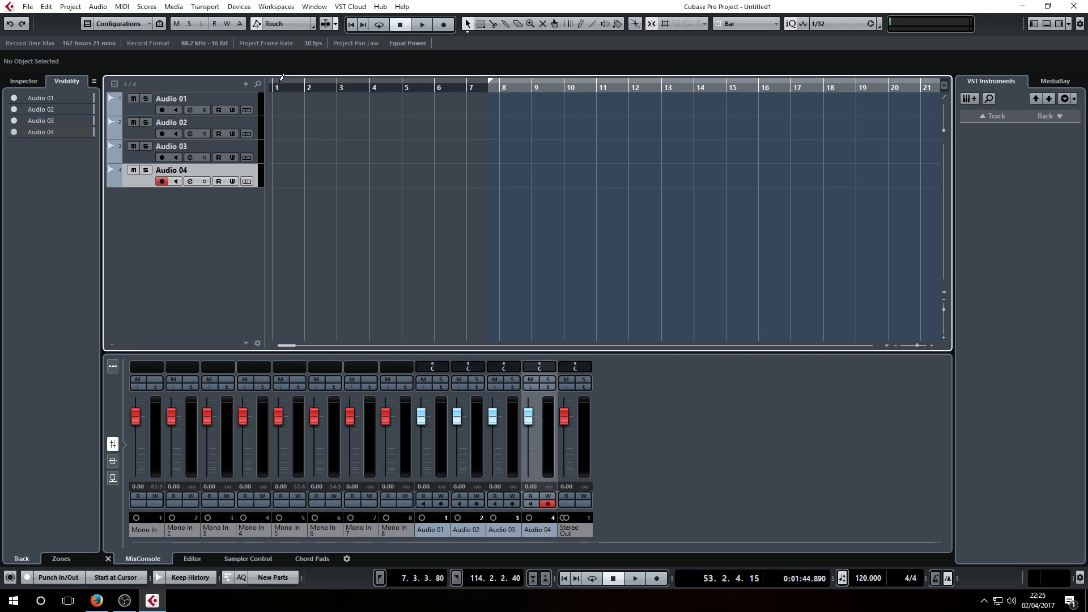
mouse_move(276, 72)
mouse_down()
mouse_move(531, 82)
mouse_move(521, 101)
mouse_up()
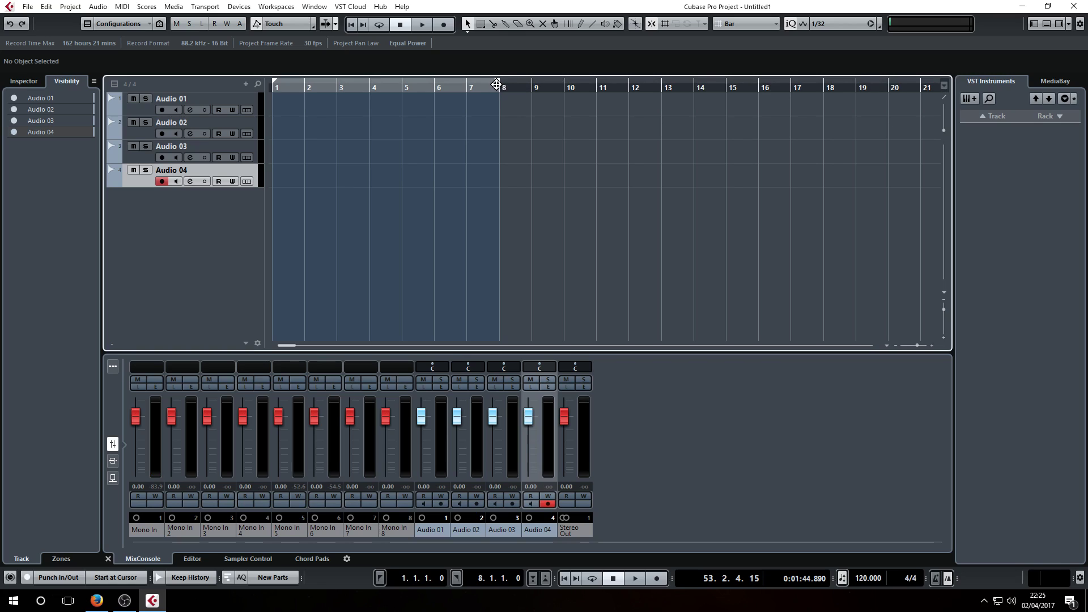
drag(499, 85, 525, 89)
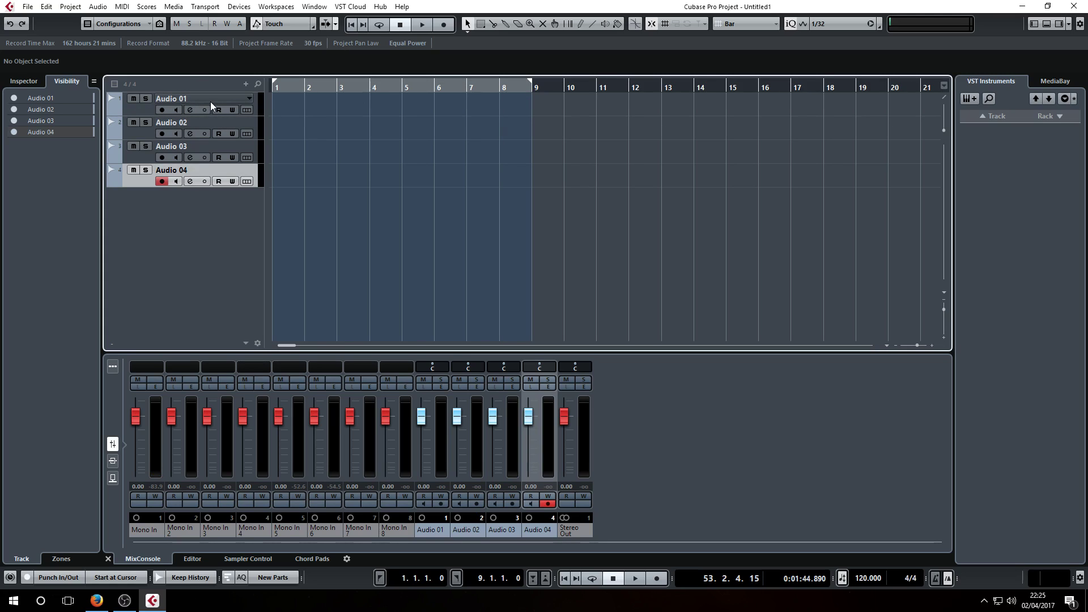
Step: Add a ruler track to the project from the track context menu
right_click(145, 111)
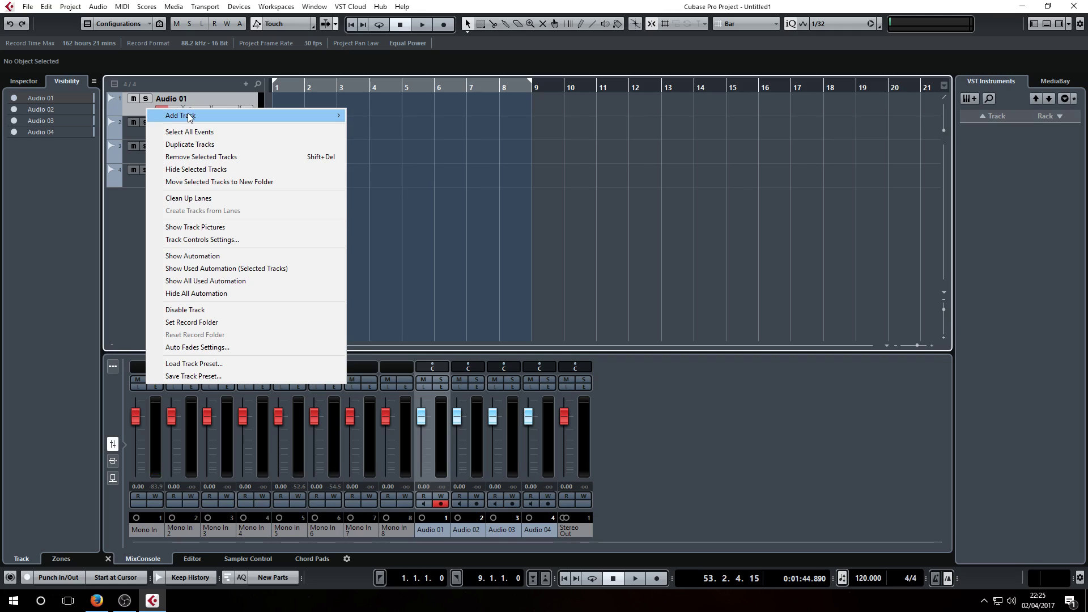
mouse_move(188, 114)
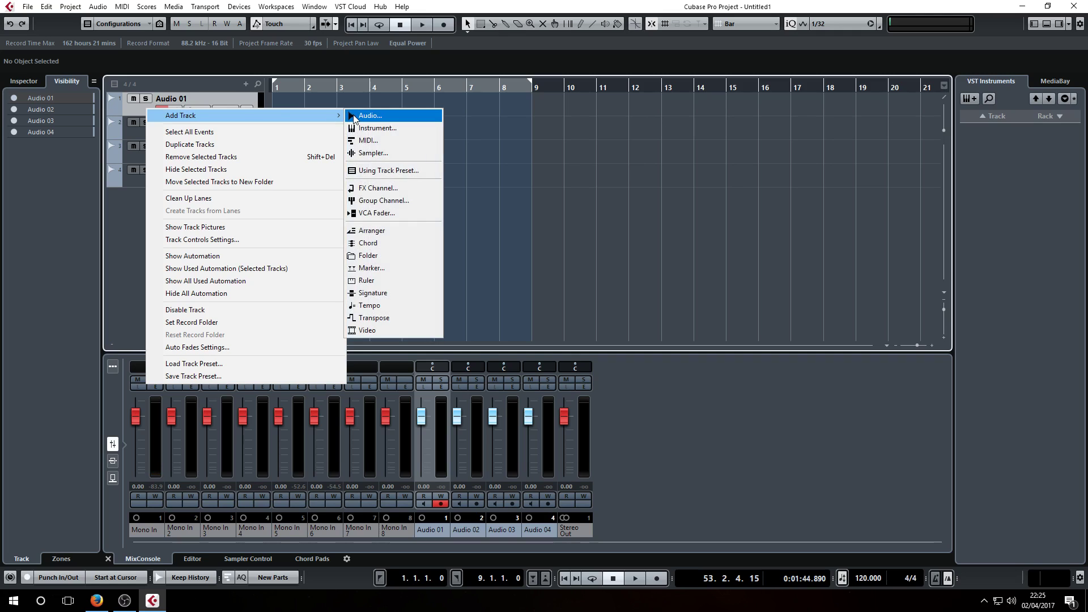
click(374, 281)
click(183, 121)
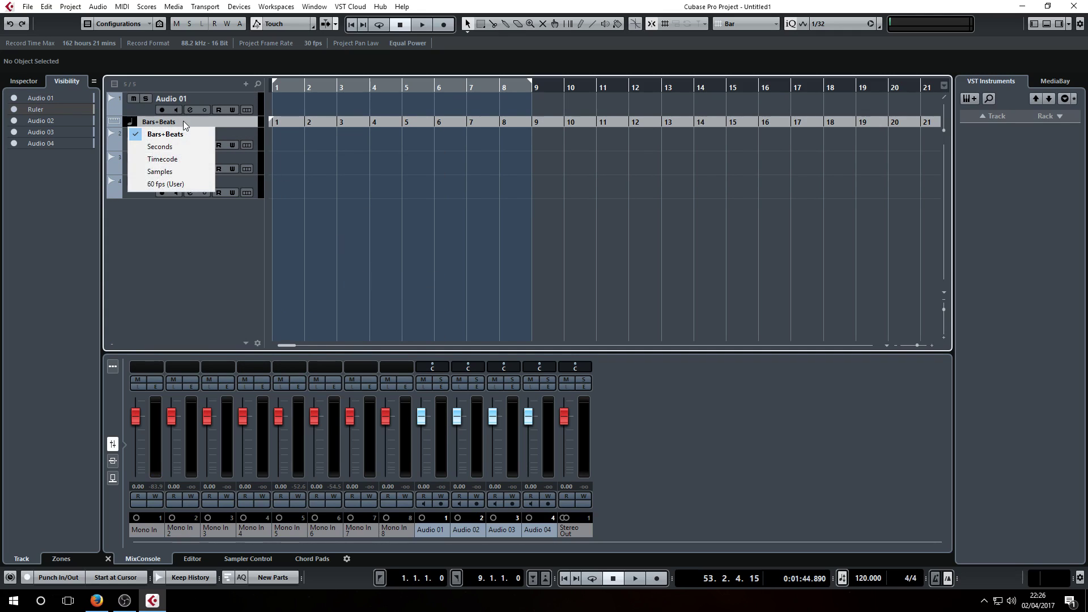
click(243, 122)
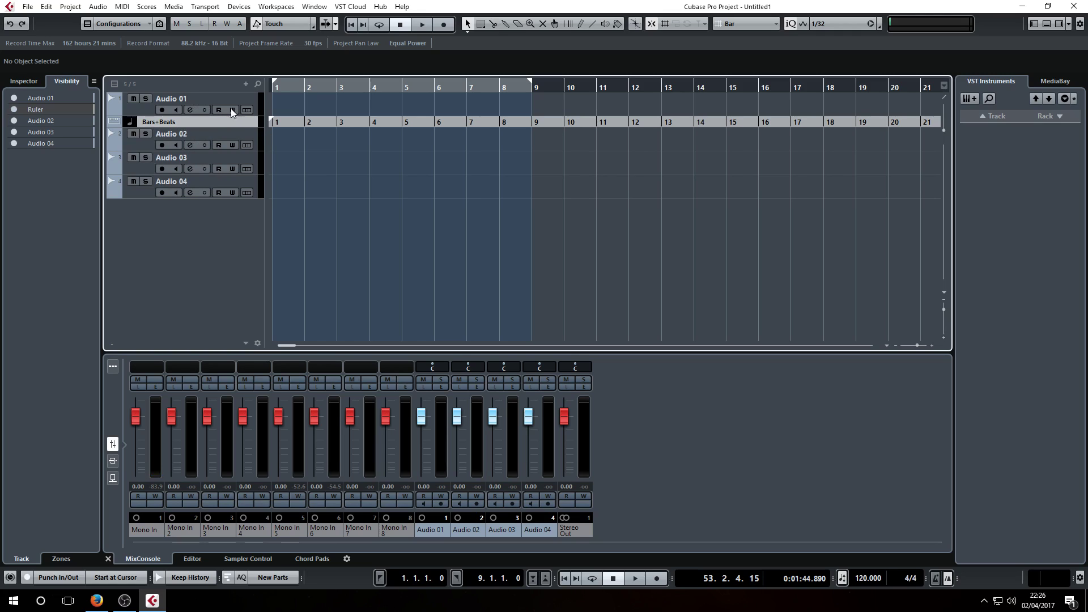
Step: Move the ruler track to the top of the list and set its display to Seconds
drag(230, 105, 229, 95)
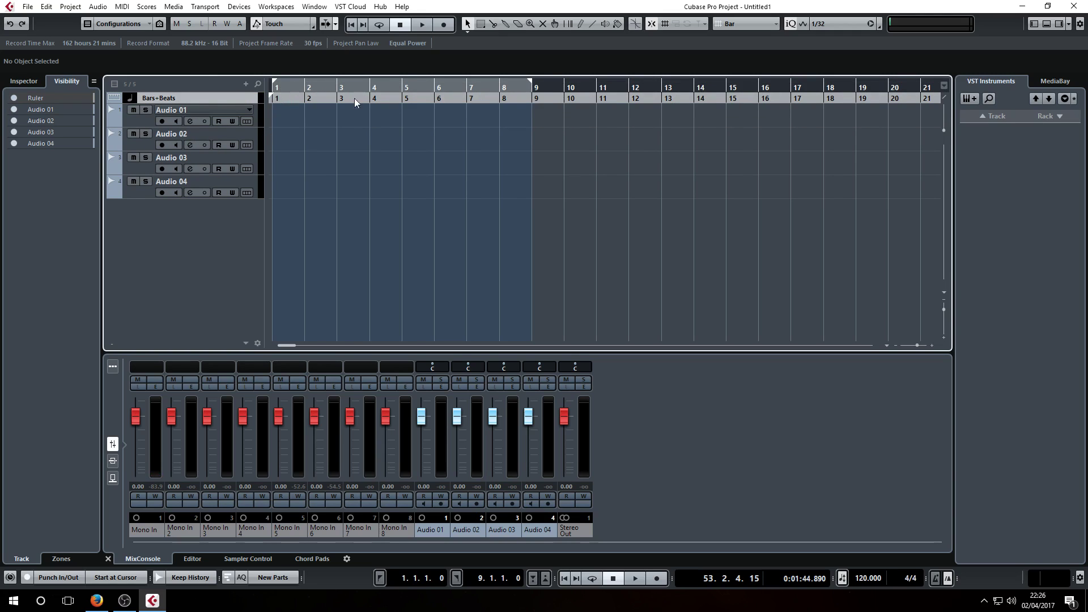
click(155, 98)
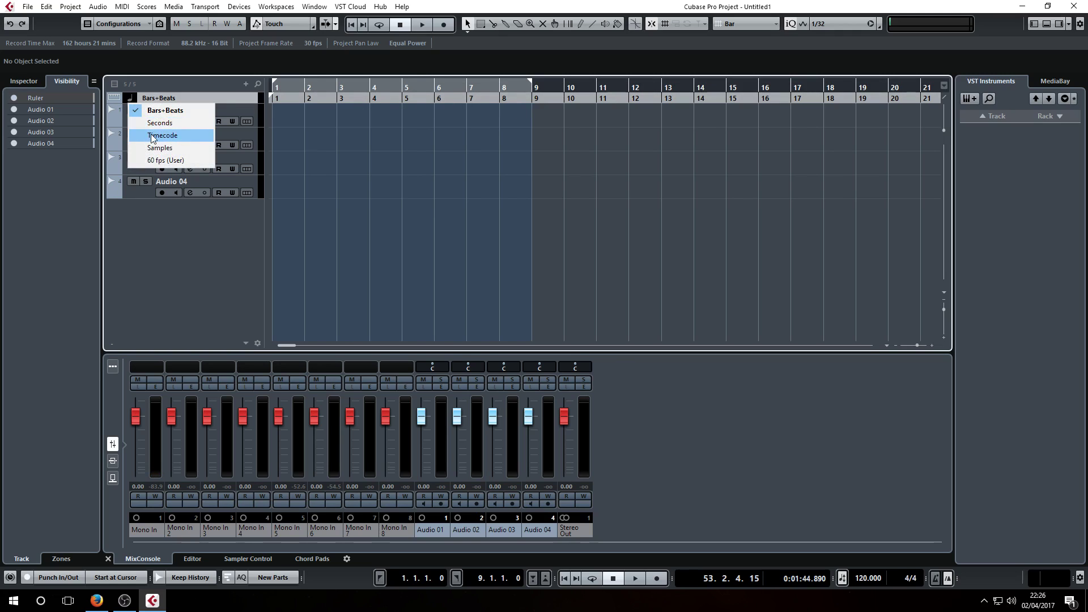
click(159, 122)
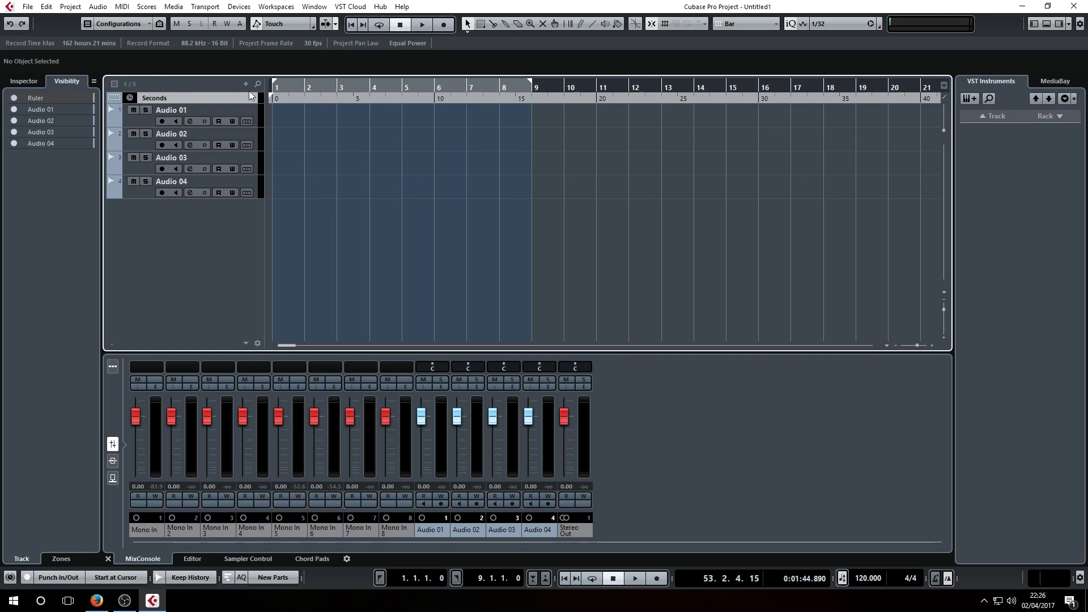
click(165, 97)
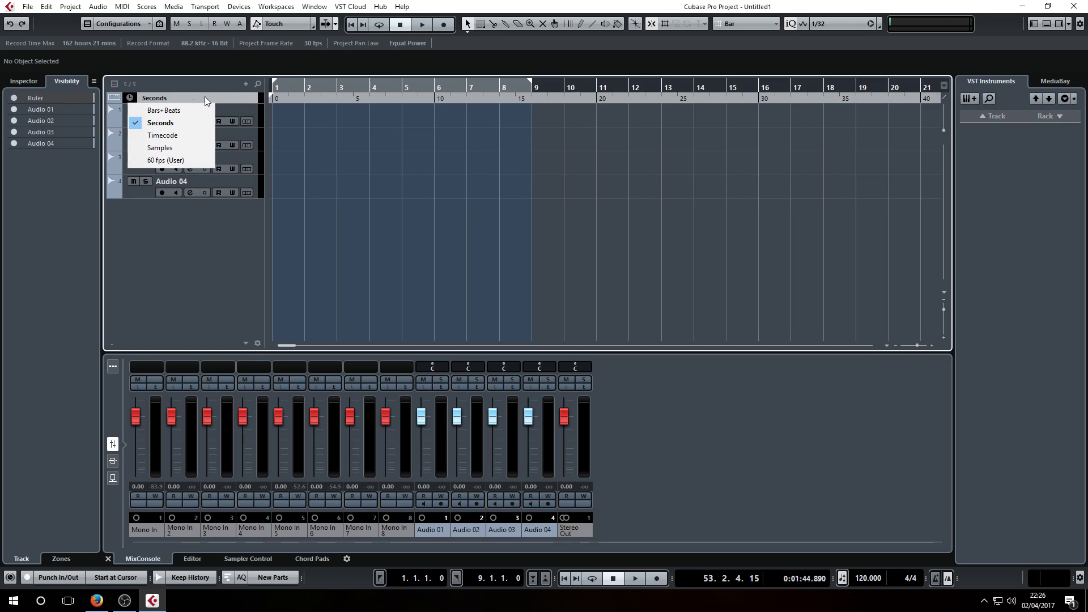
click(184, 234)
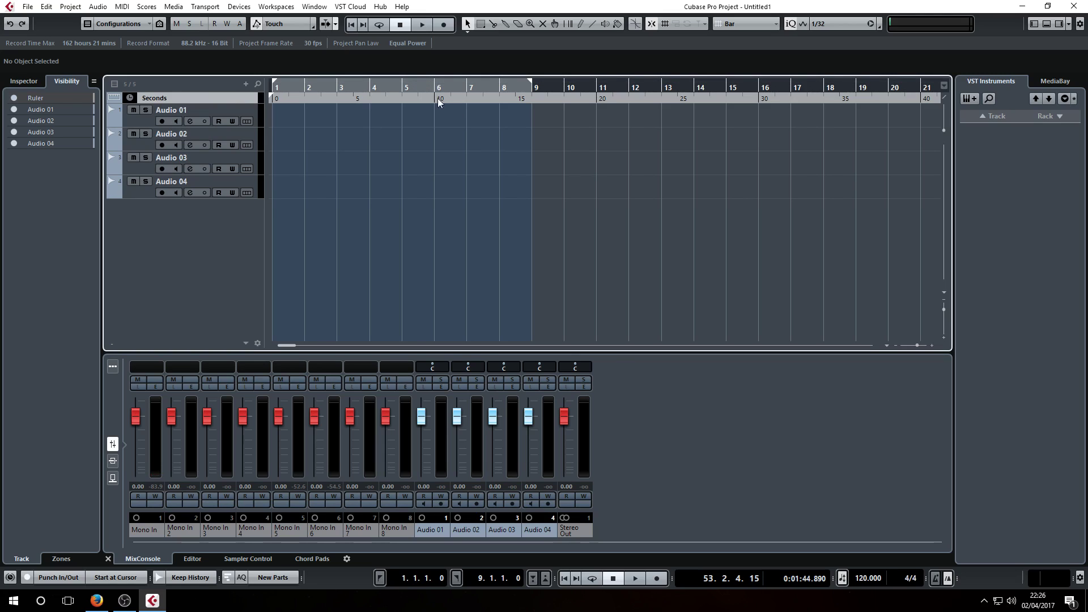
Step: Set Project Setup bit resolution to 24 Bit, then record-enable Audio 01
click(68, 10)
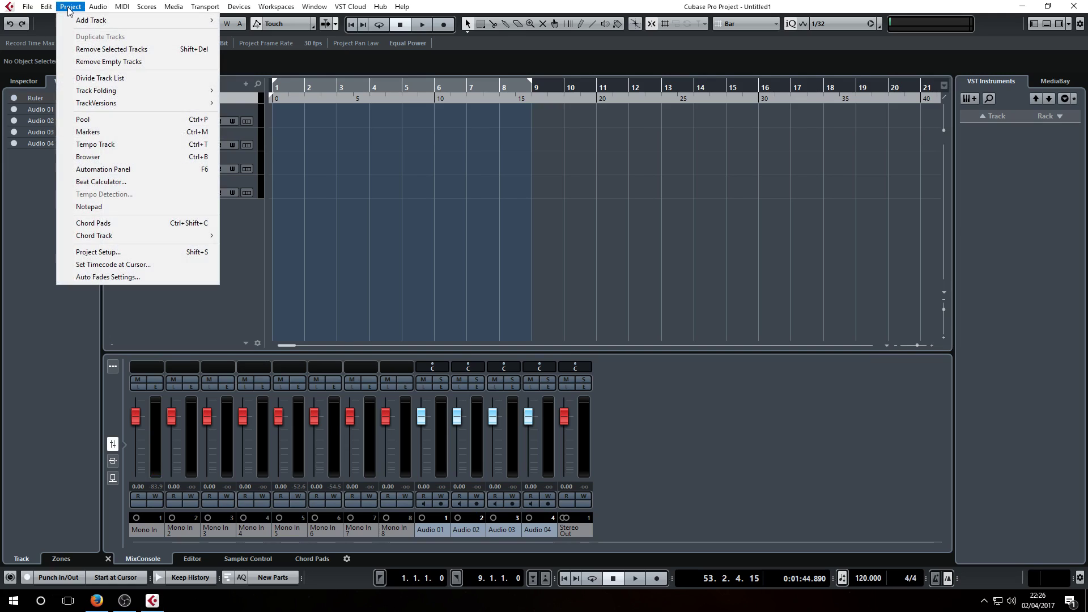
click(113, 252)
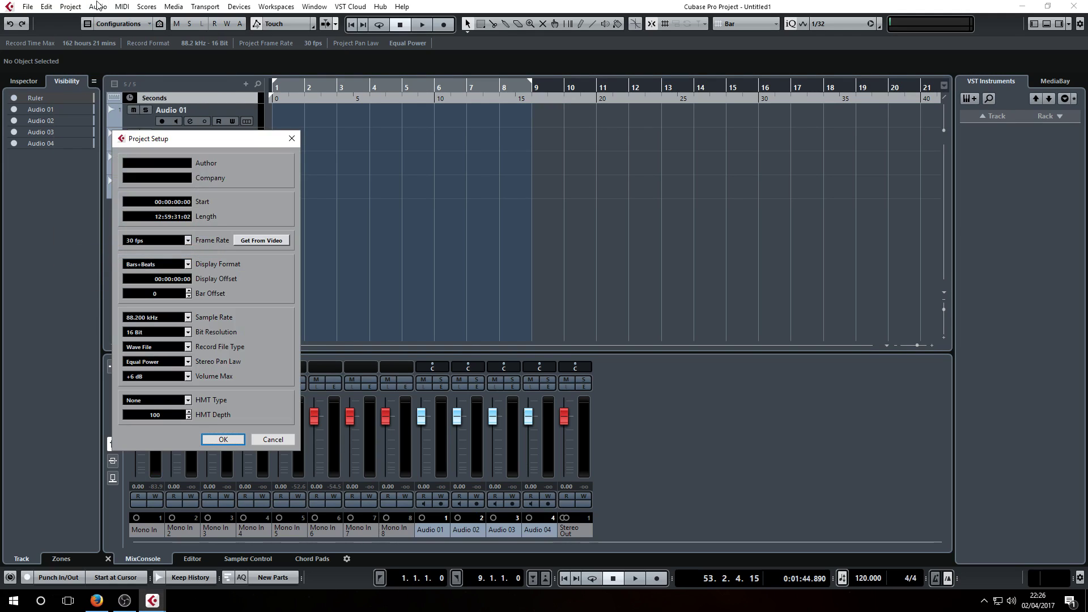
drag(180, 132, 513, 106)
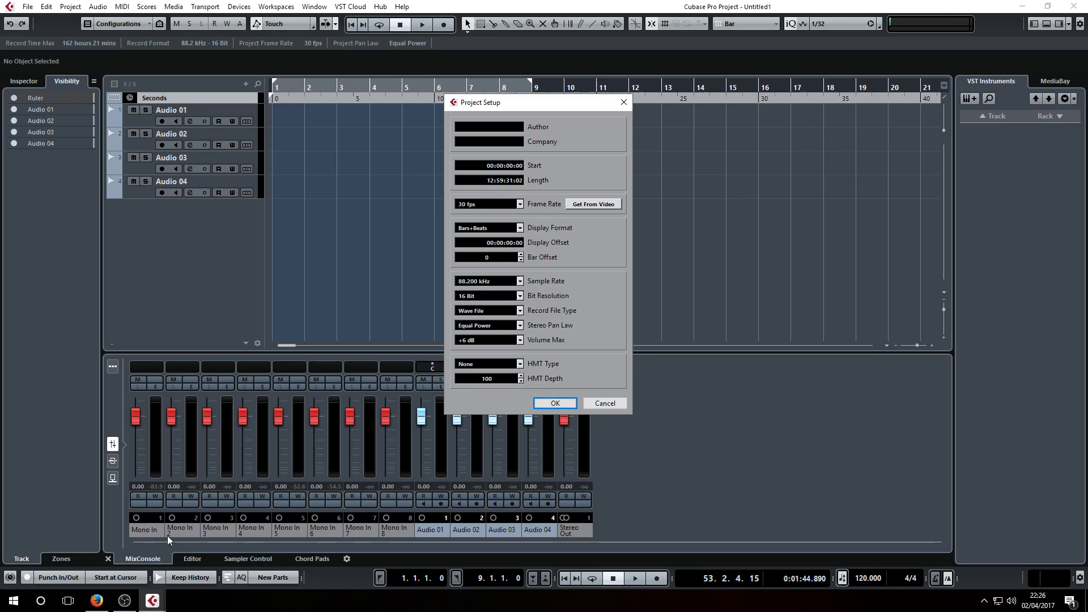
click(520, 297)
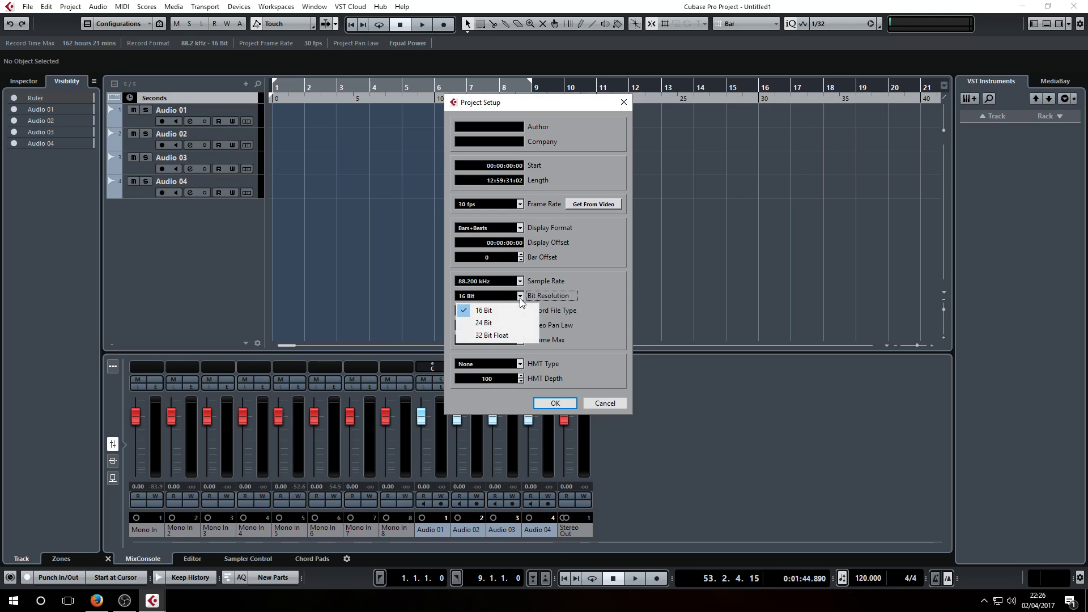
click(485, 322)
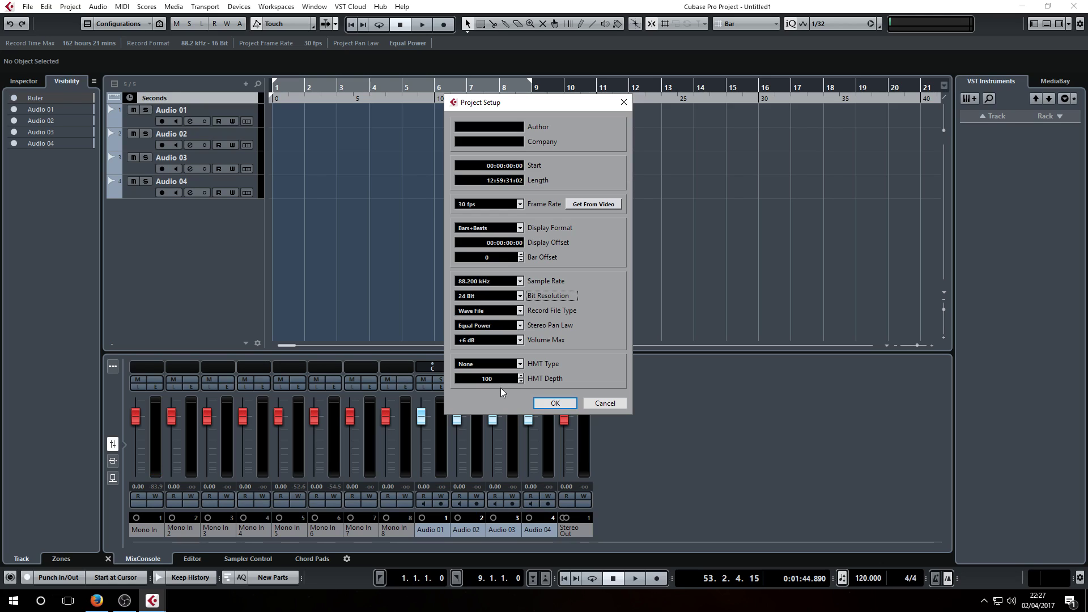
click(555, 403)
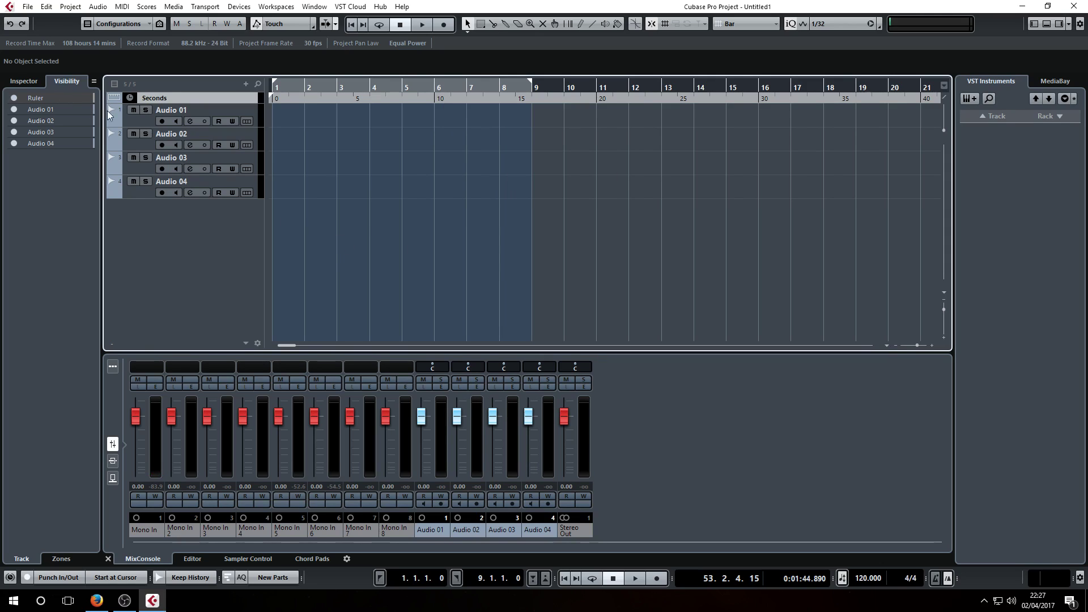
click(141, 118)
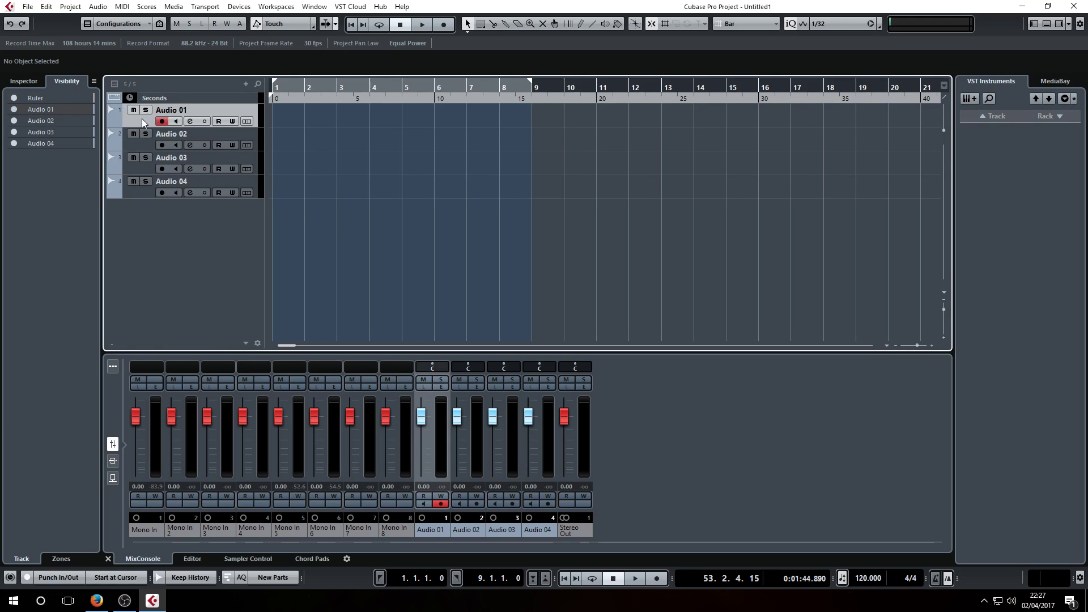
Step: Open the mixer Zones list and pin Mono In to the left zone
click(25, 80)
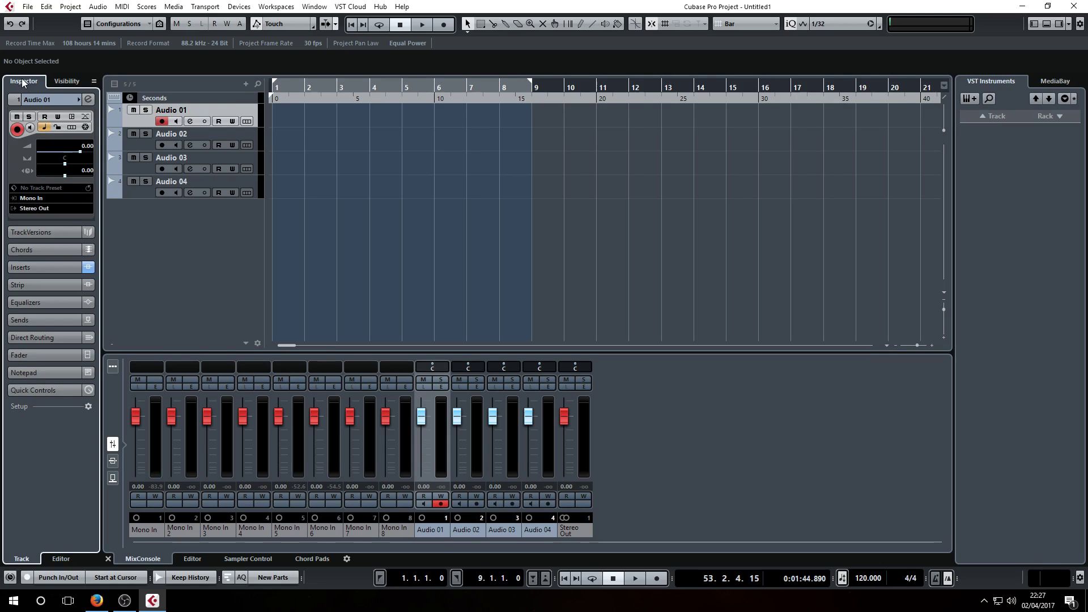
click(62, 81)
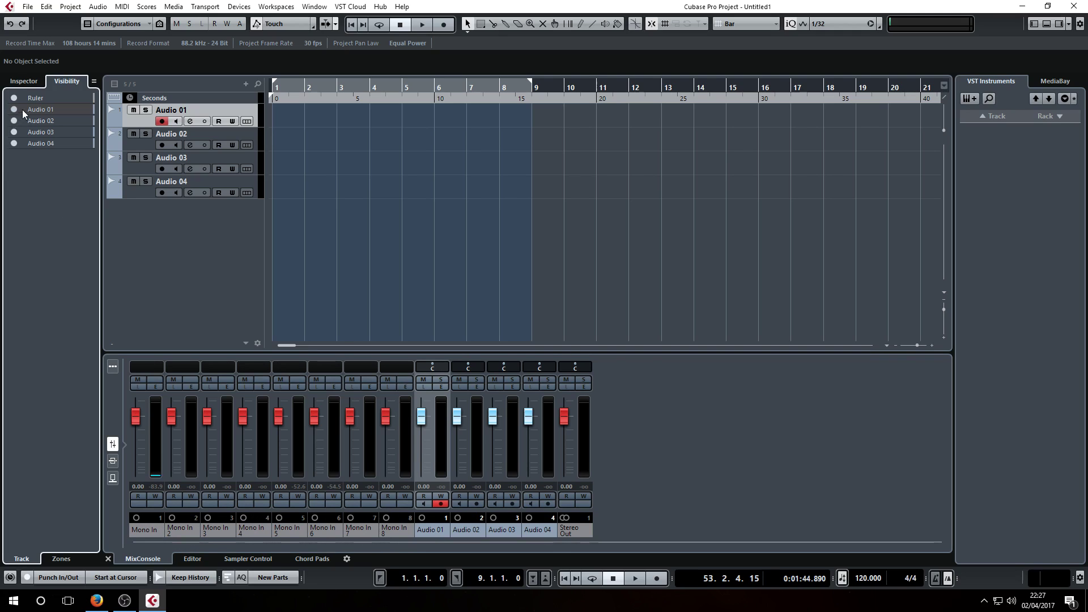
click(76, 556)
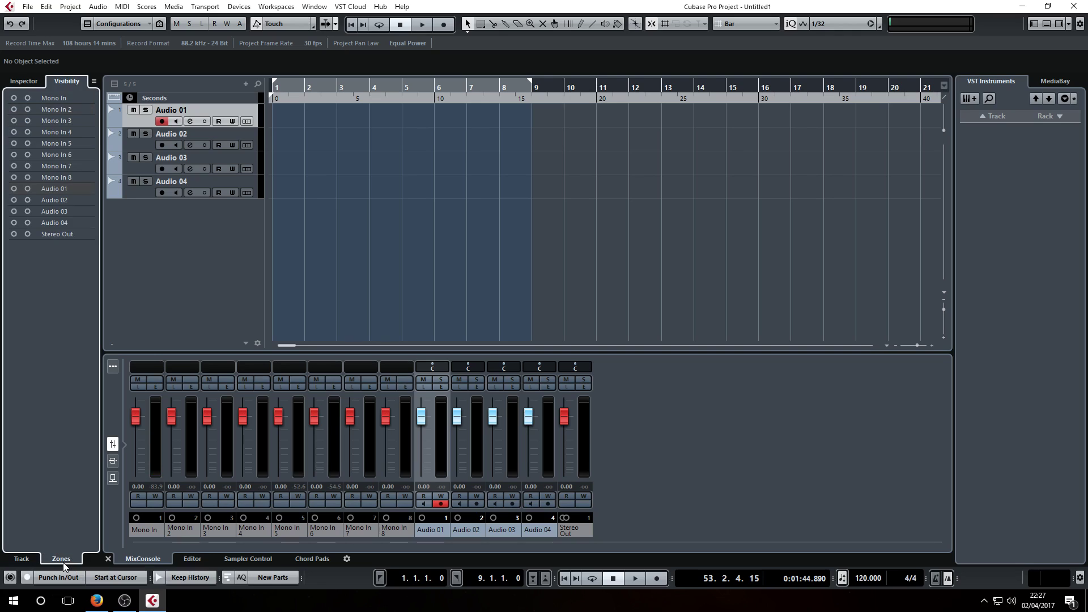
click(27, 98)
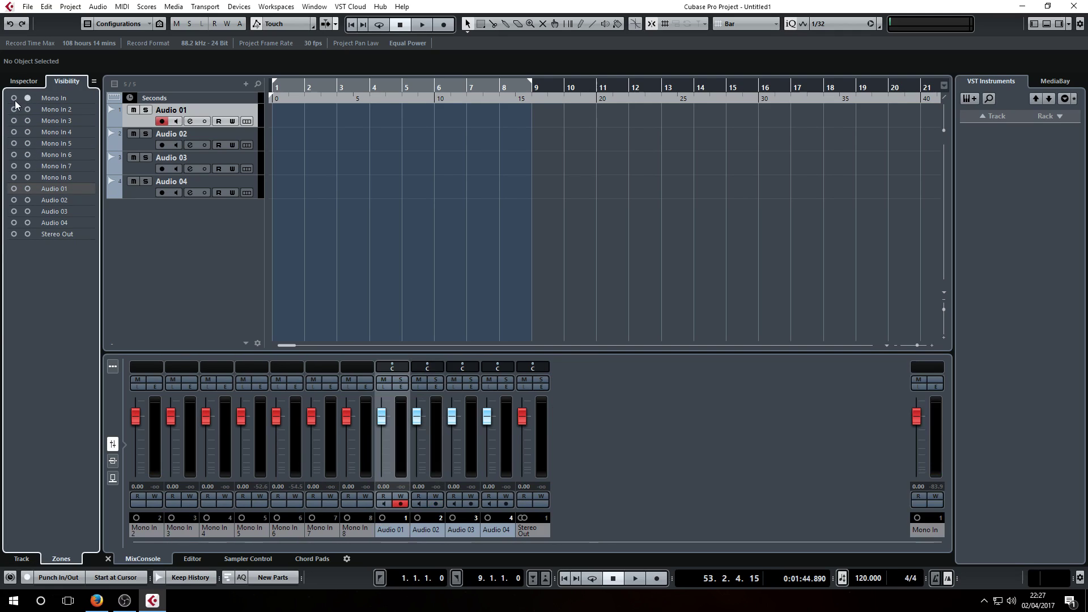
click(26, 98)
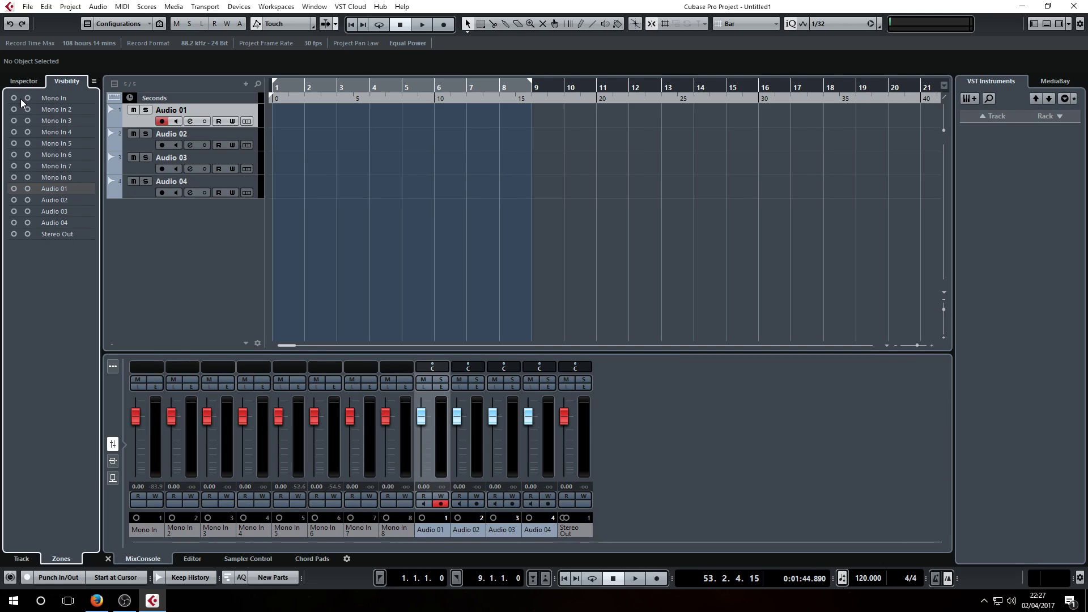
click(18, 98)
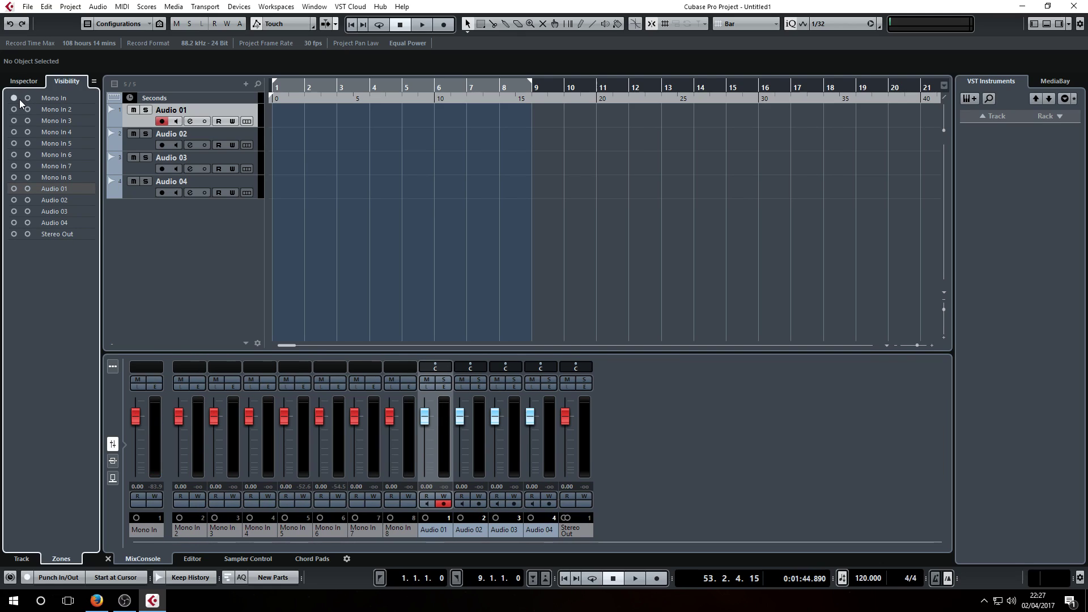
Step: Pin Mono In 2 through Mono In 8 to the left zone as well
click(13, 110)
click(13, 121)
click(14, 132)
click(15, 143)
click(16, 155)
click(14, 166)
click(14, 177)
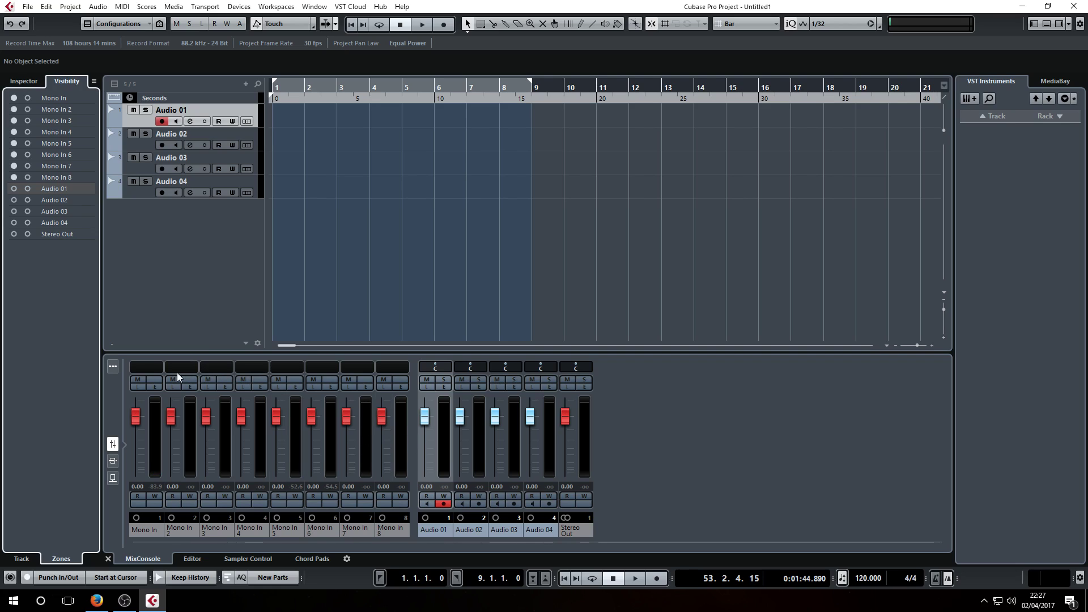
Step: Turn on the MixConsole toolbar and show Audio 01's Inspector settings
click(111, 368)
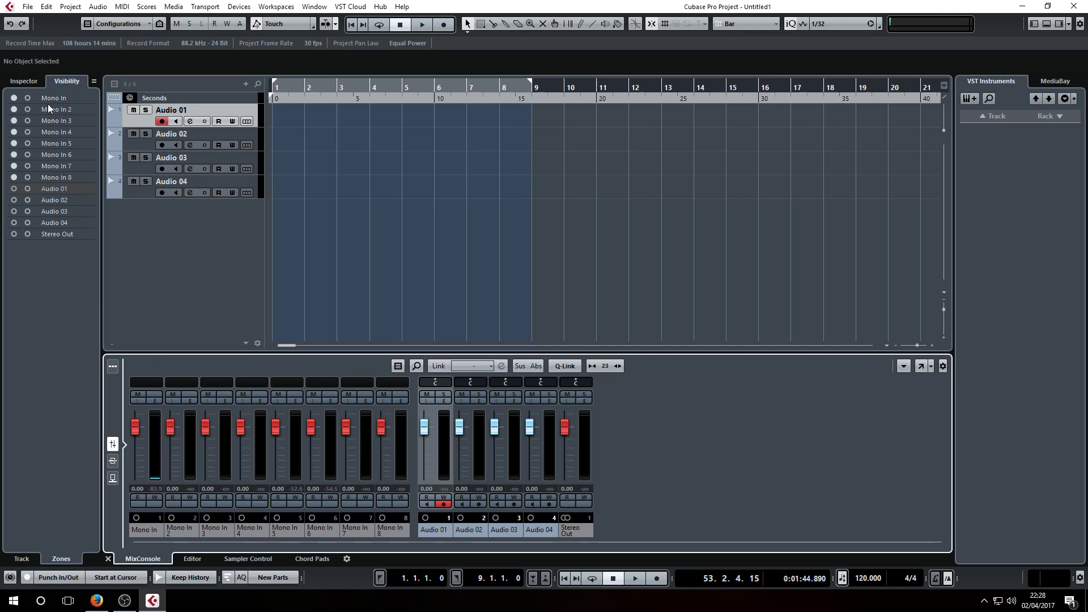
click(24, 83)
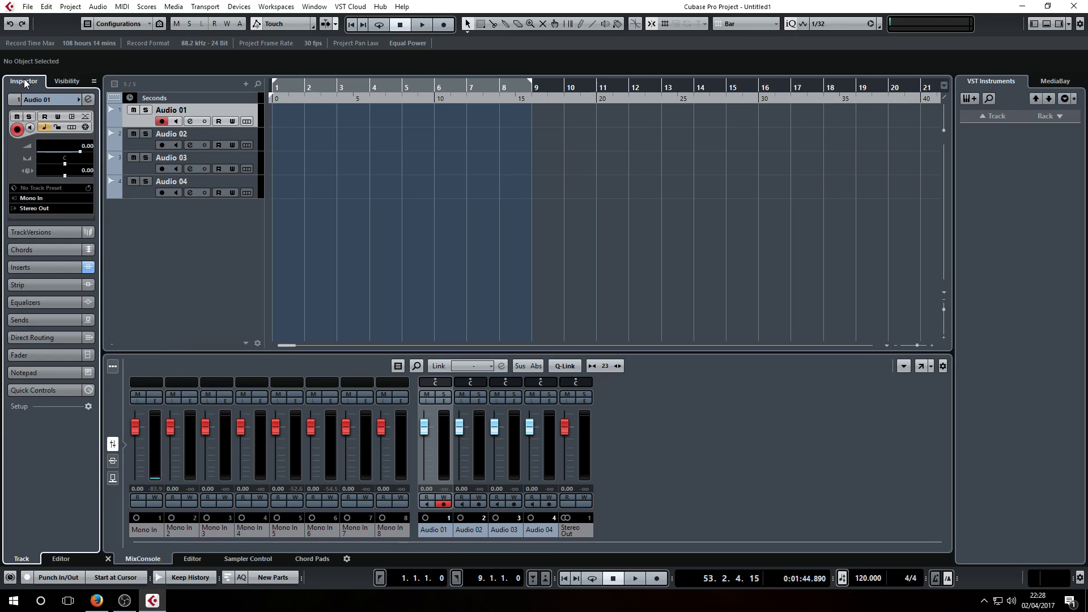
click(66, 81)
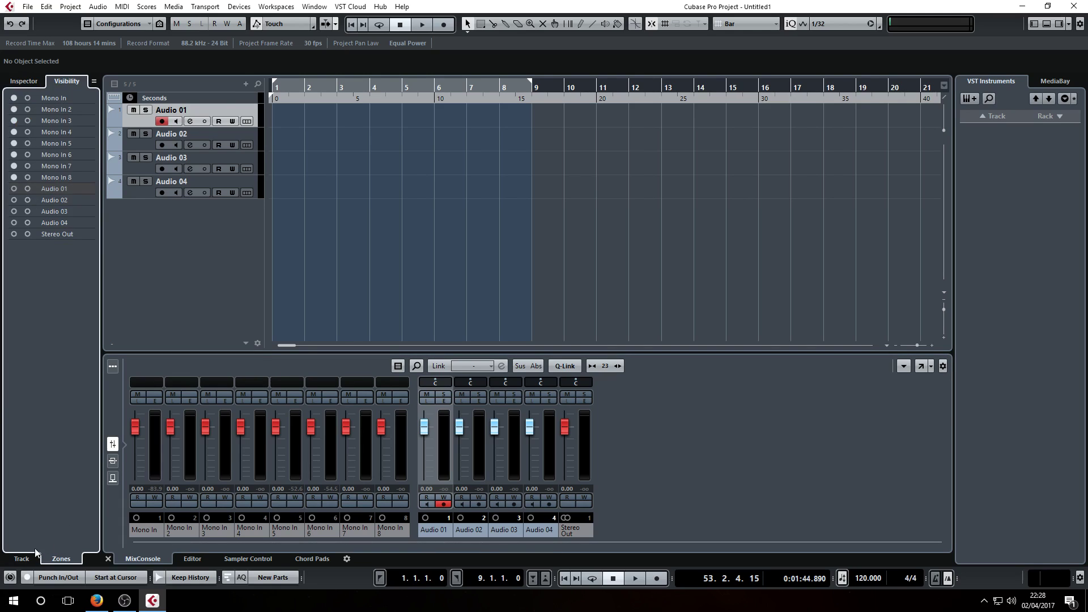
click(30, 81)
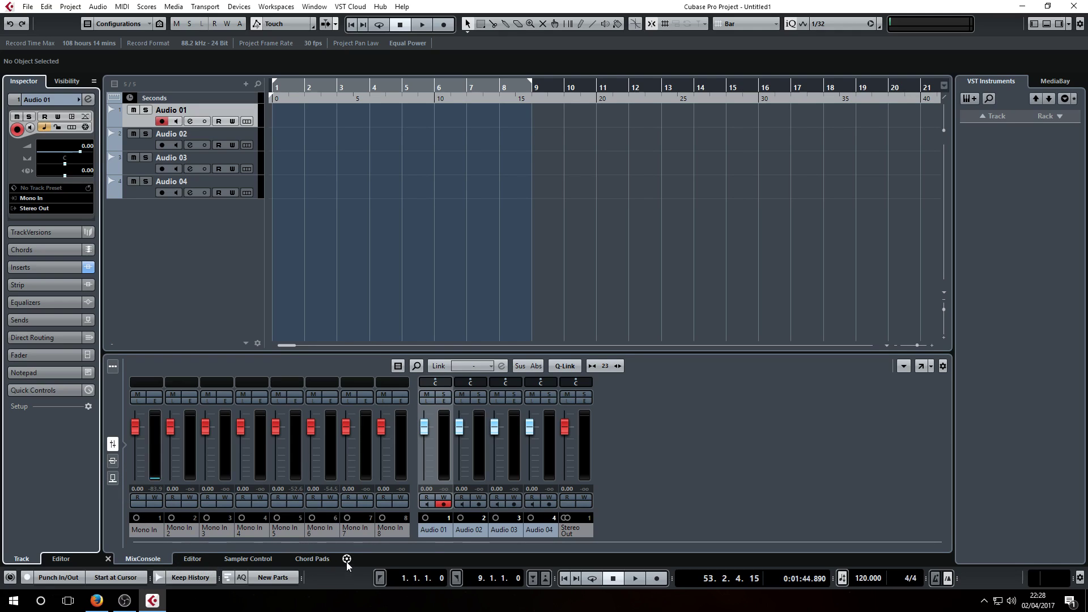
Step: Bring up the lower-zone mixer's channel options and dismiss them unchanged
right_click(639, 432)
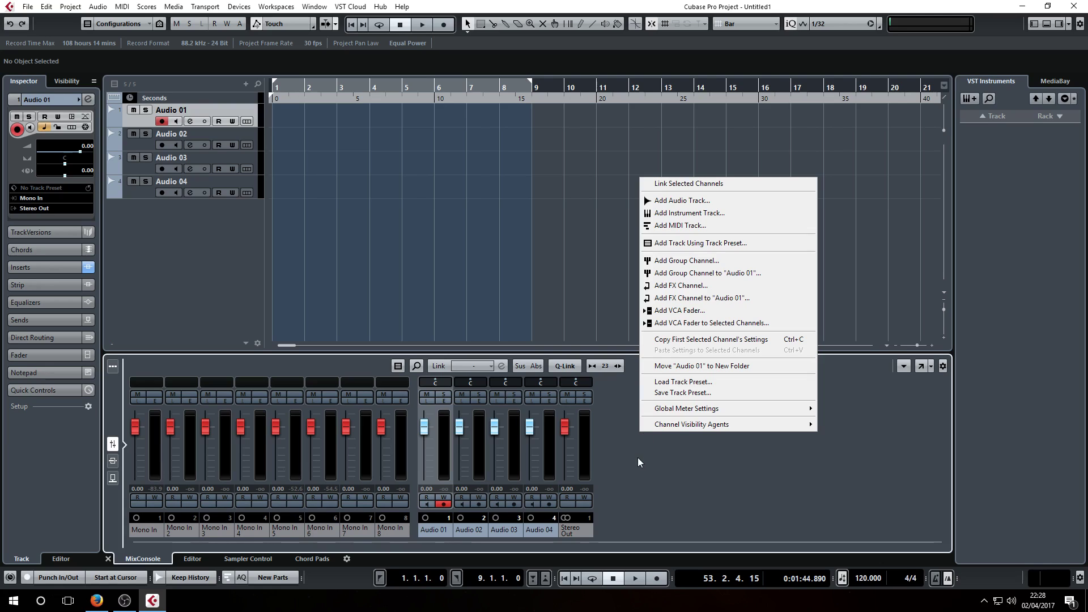
mouse_move(690, 413)
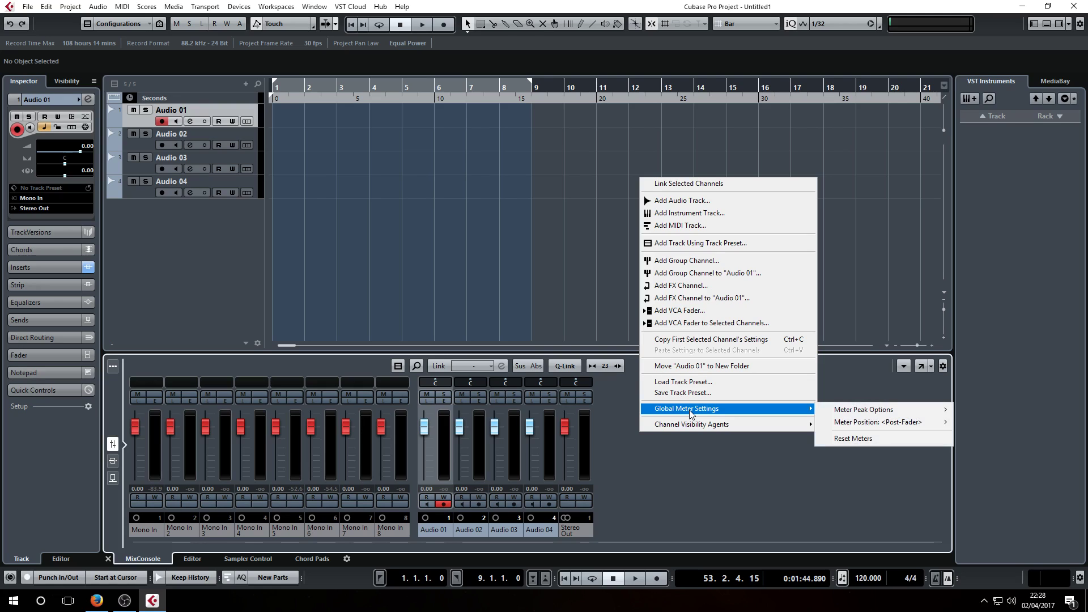
click(669, 468)
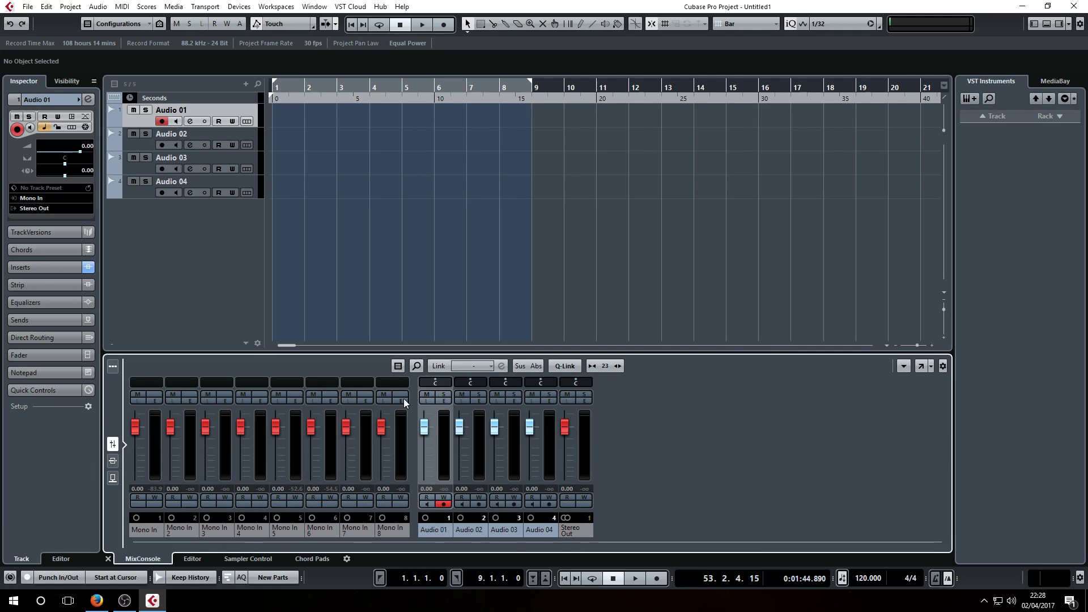
Step: Hide Mono In 1–8 in the separate MixConsole window, then close that window
click(919, 366)
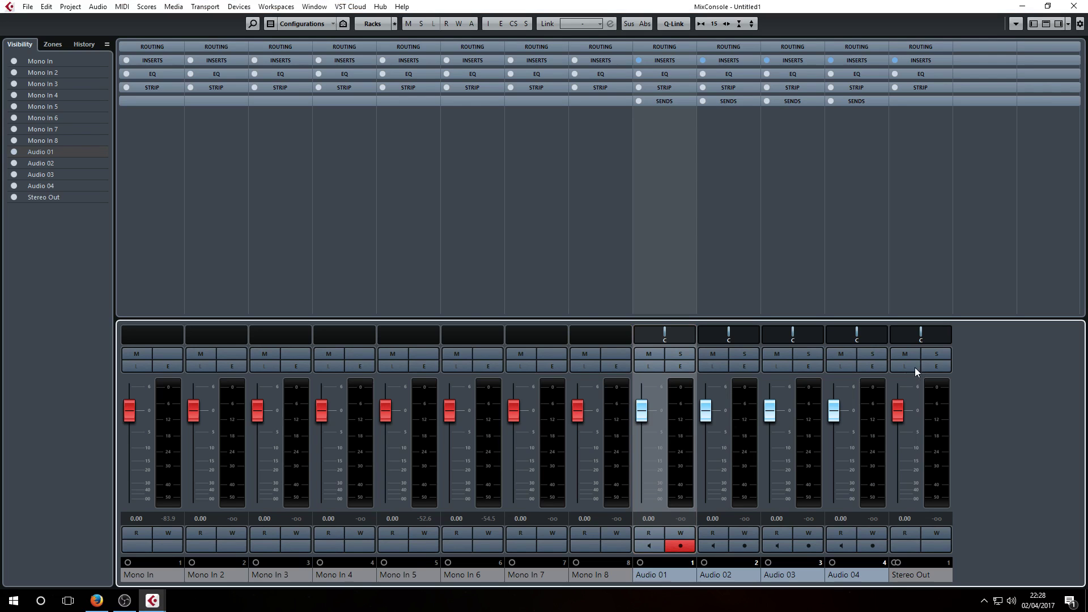
click(13, 62)
click(14, 72)
click(13, 84)
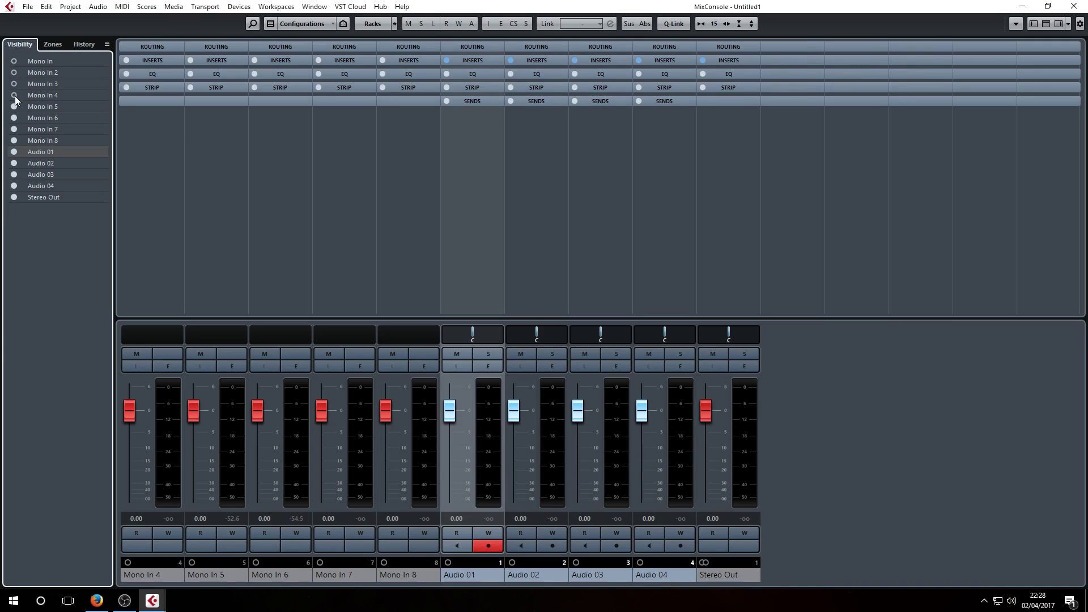
click(13, 95)
click(13, 106)
click(13, 118)
click(14, 130)
click(14, 141)
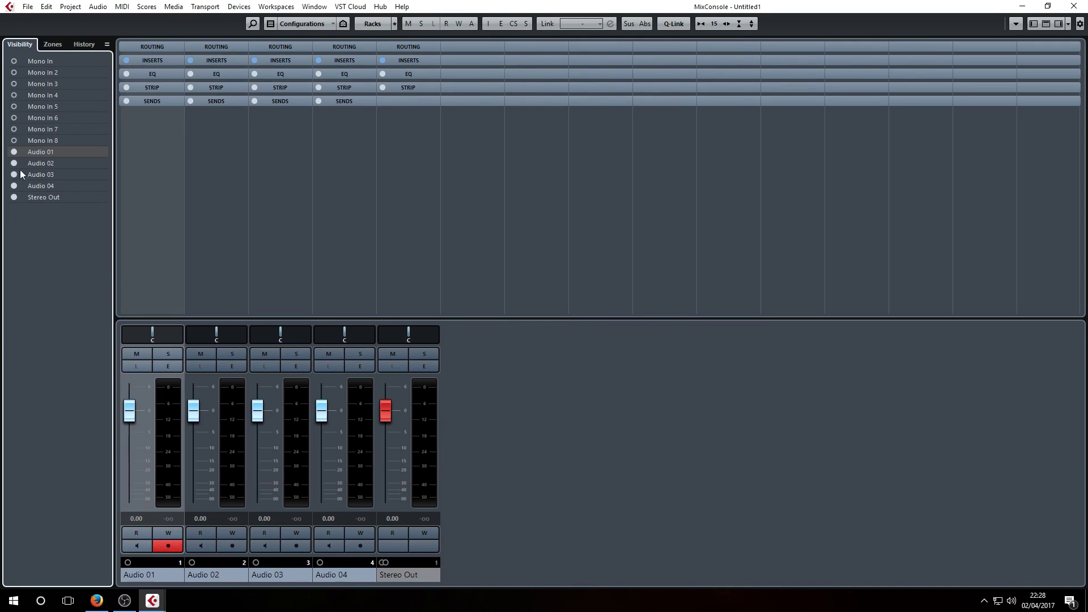
click(1080, 7)
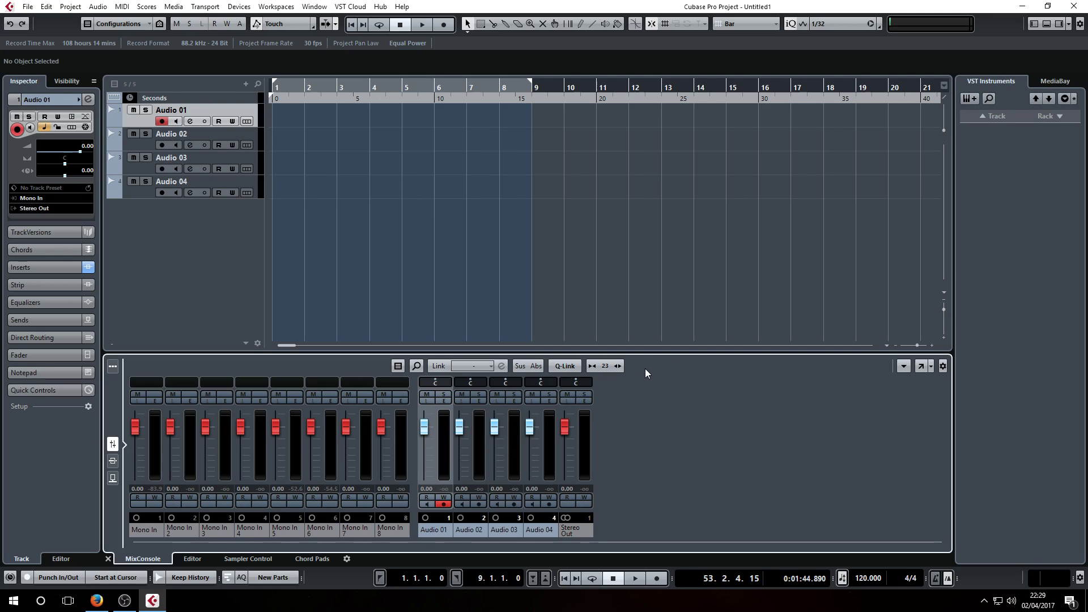
Step: Adjust the mixer's strip count and lower-zone height, then set Audio 02's fader to 0.40
click(618, 366)
click(619, 366)
click(619, 366)
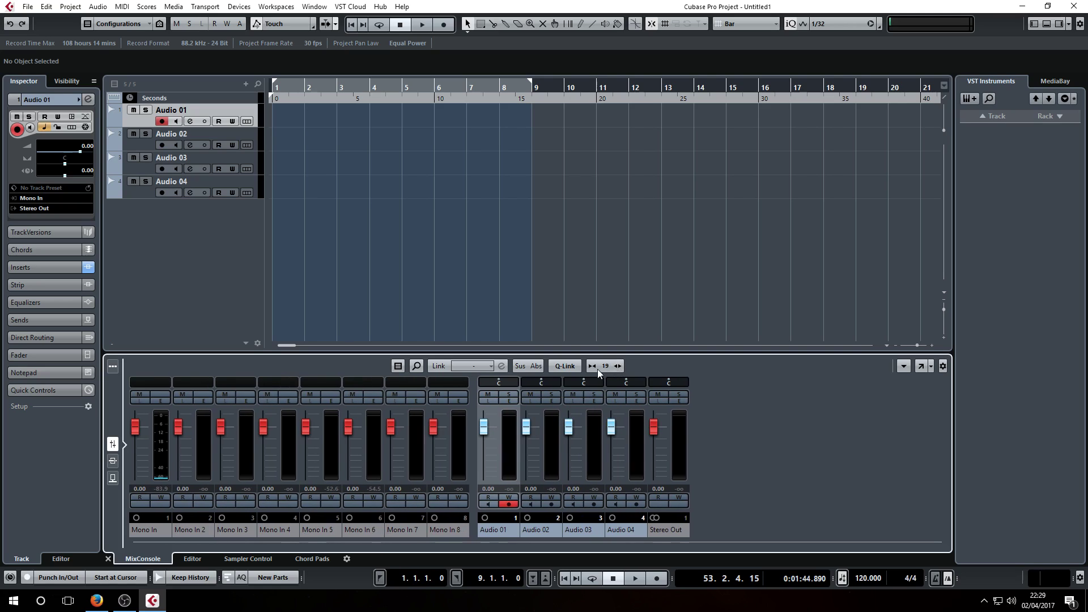
click(590, 367)
click(589, 367)
click(590, 367)
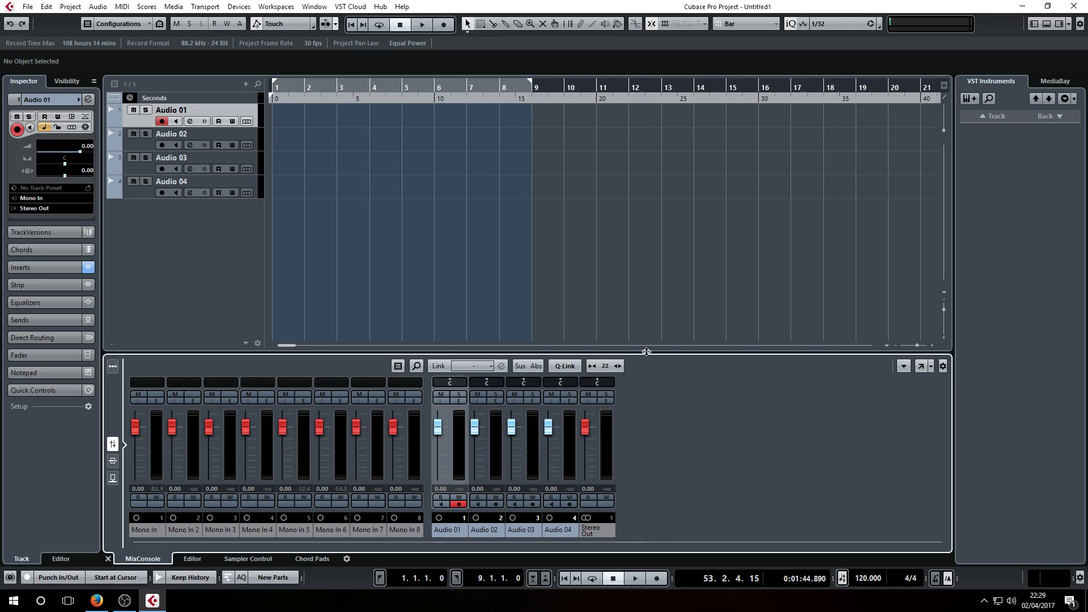
mouse_move(646, 352)
mouse_down()
mouse_move(643, 243)
mouse_move(634, 351)
mouse_up()
drag(635, 352, 630, 352)
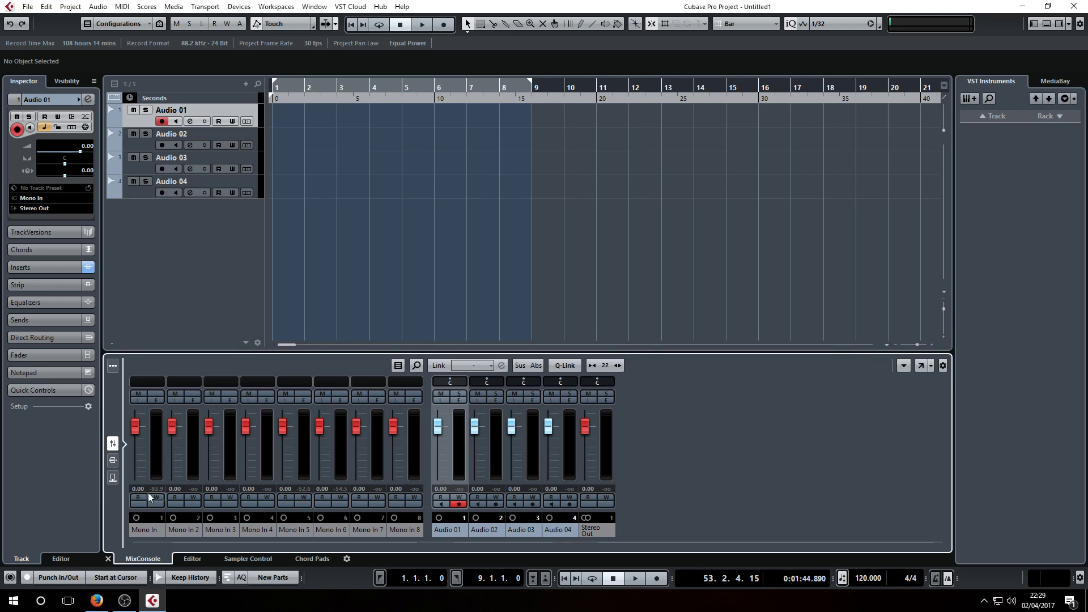
click(592, 366)
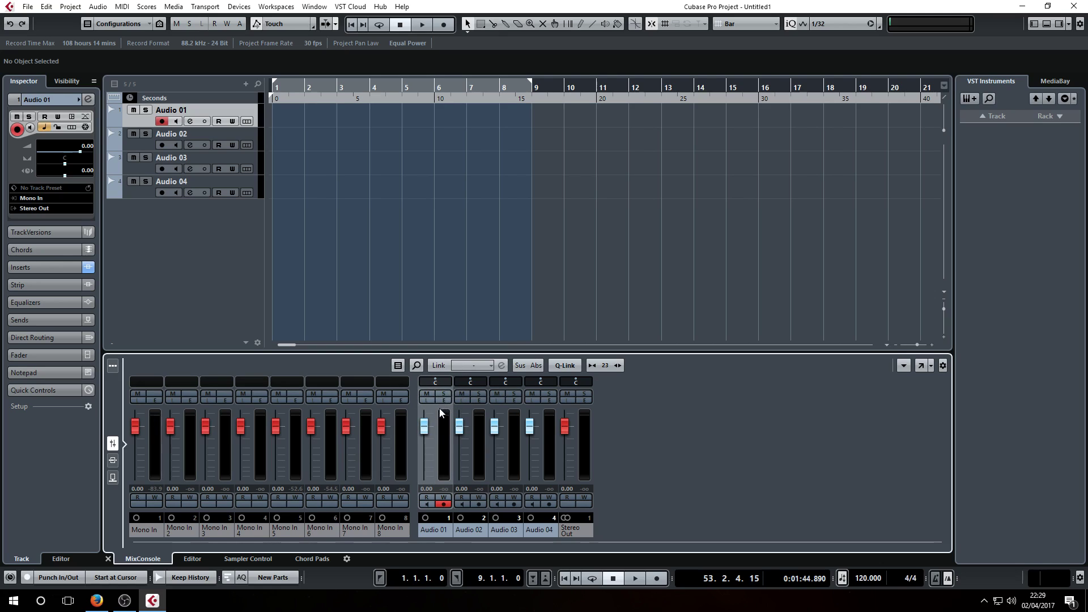
click(466, 454)
Step: Add an instrument track using play_VST_x64 and close its Hollywood Strings window
click(976, 99)
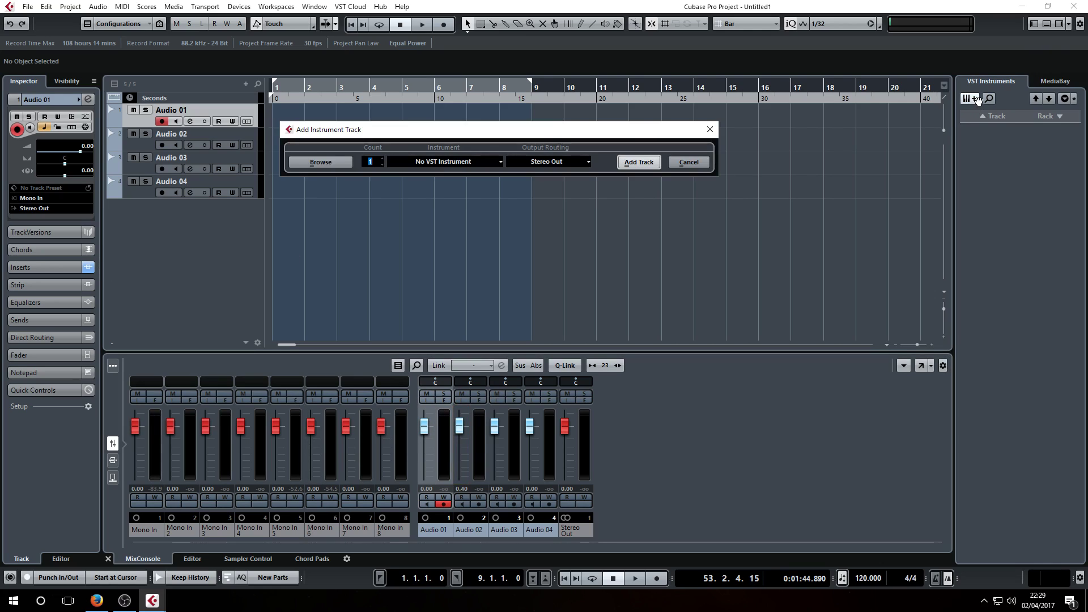
click(448, 162)
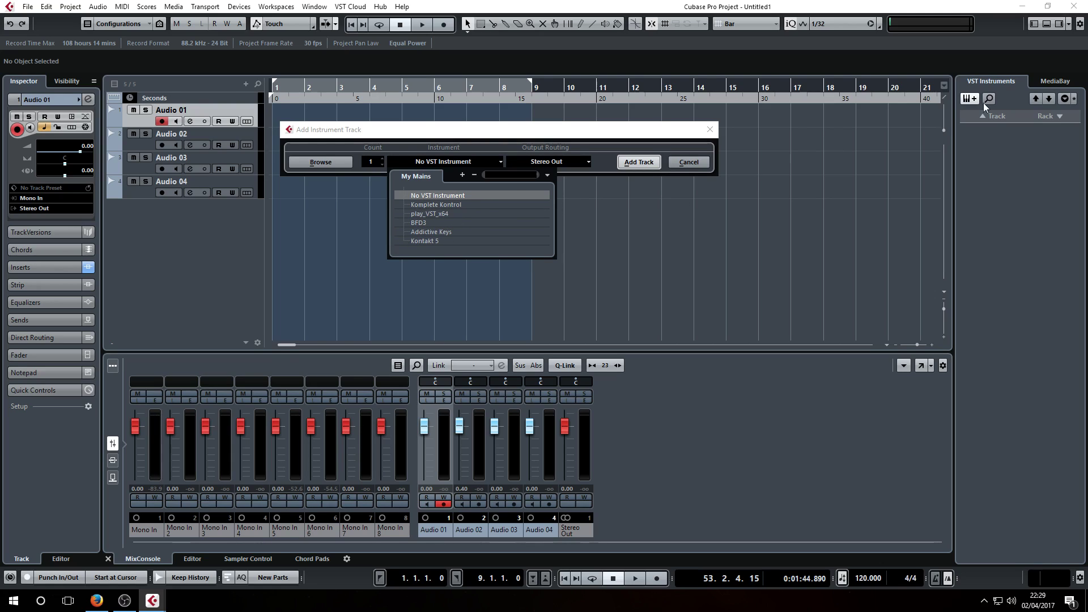
click(423, 216)
click(422, 216)
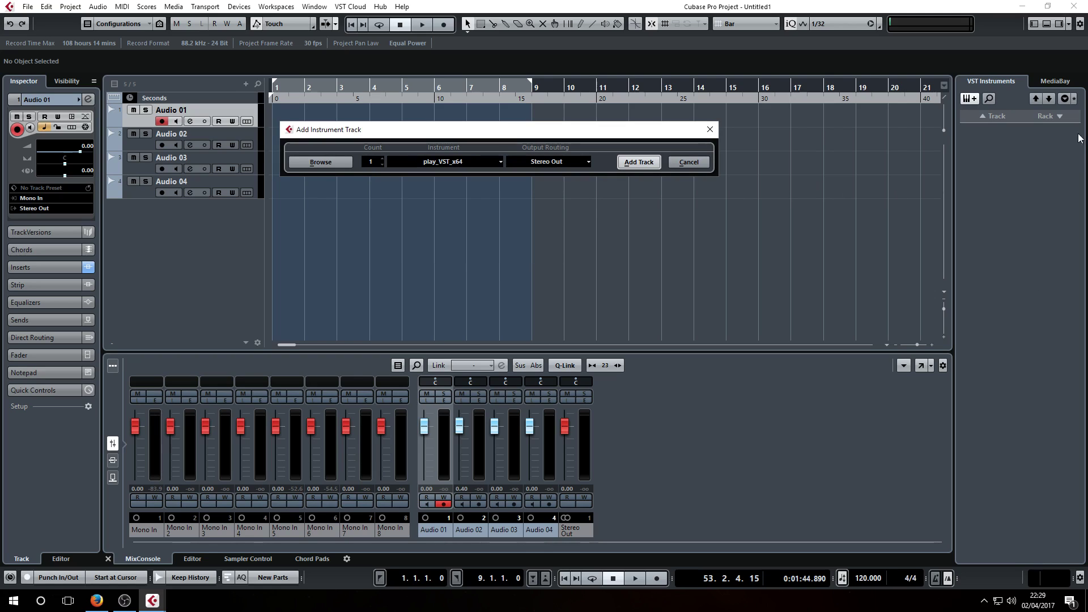
click(643, 162)
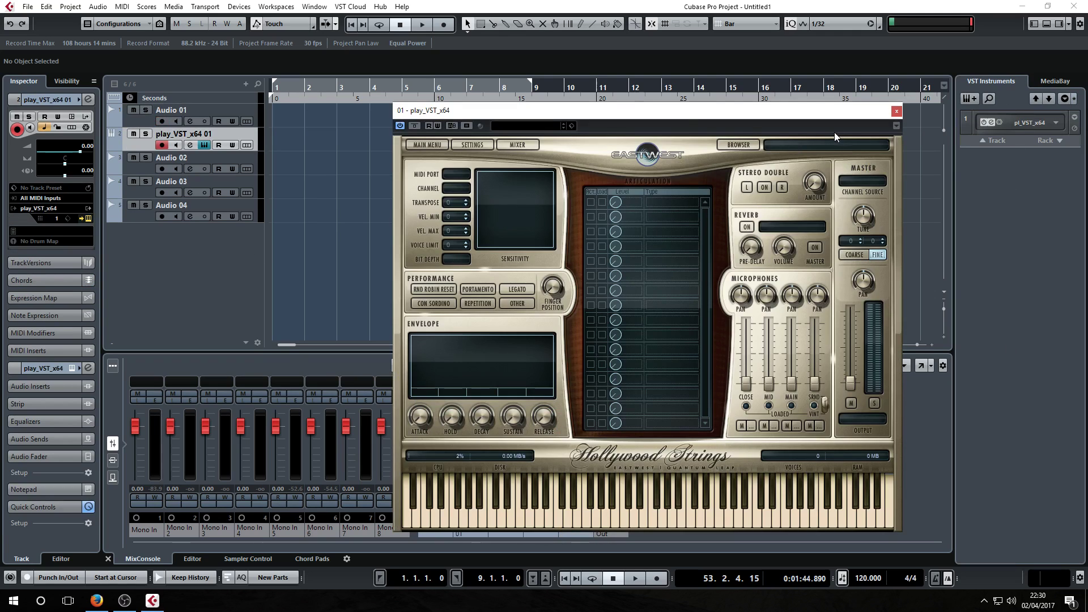
click(896, 111)
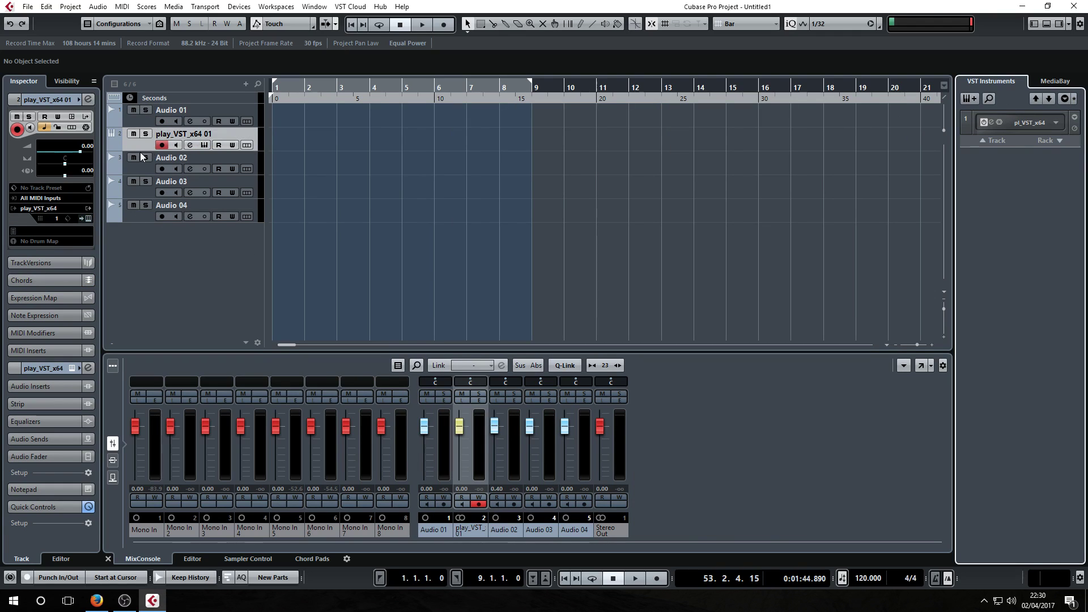
Step: Move play_VST_x64 01 below Audio 04 and set its rack slot to No VST Instrument
drag(130, 146, 126, 233)
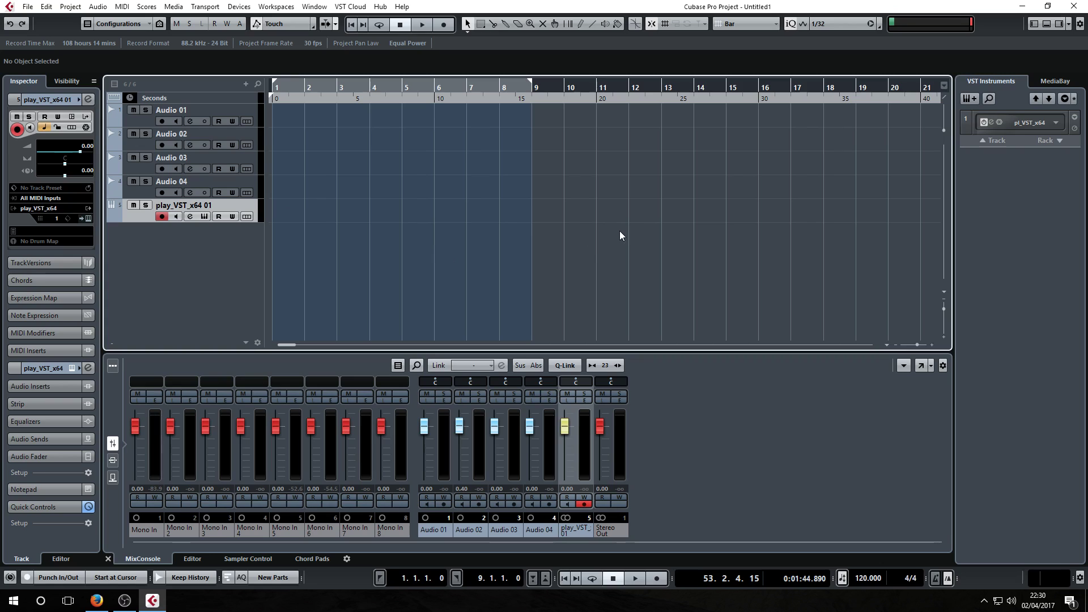
click(1021, 124)
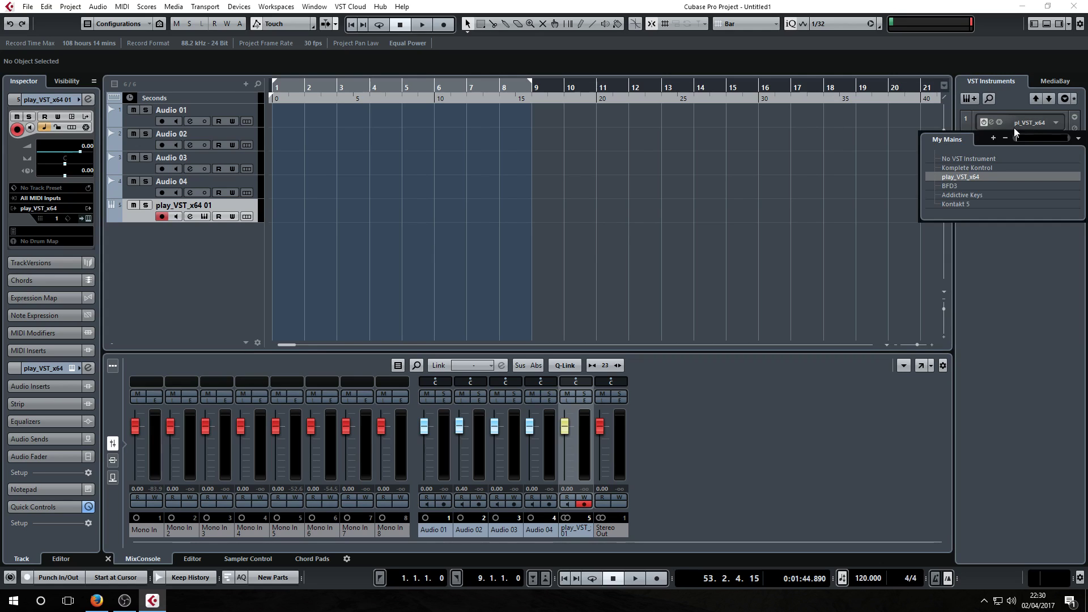
click(960, 157)
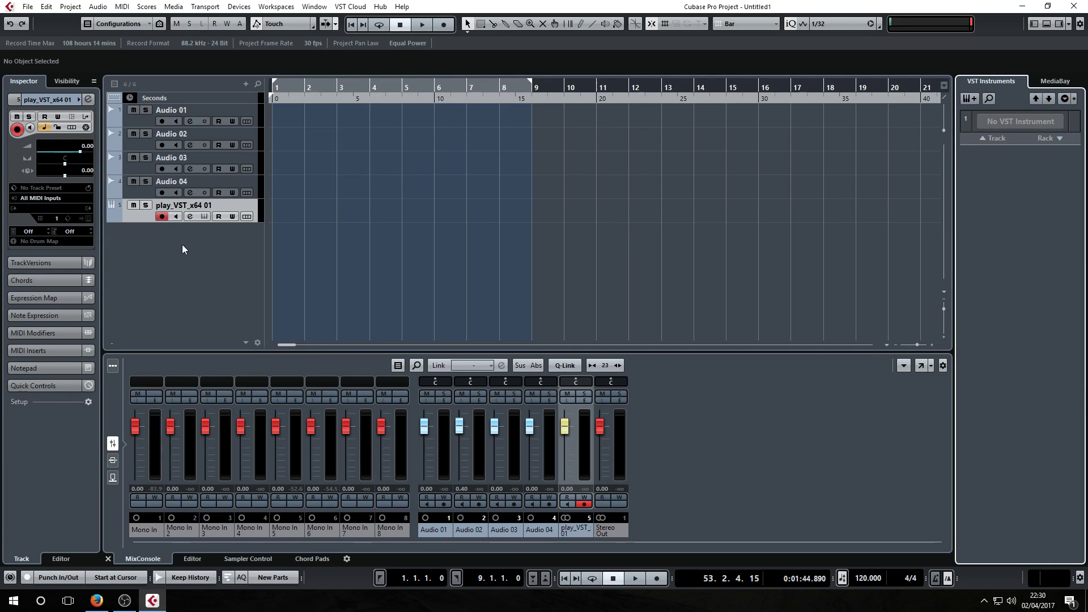
Step: Remove the play_VST_x64 01 track with Remove Selected Tracks
right_click(133, 221)
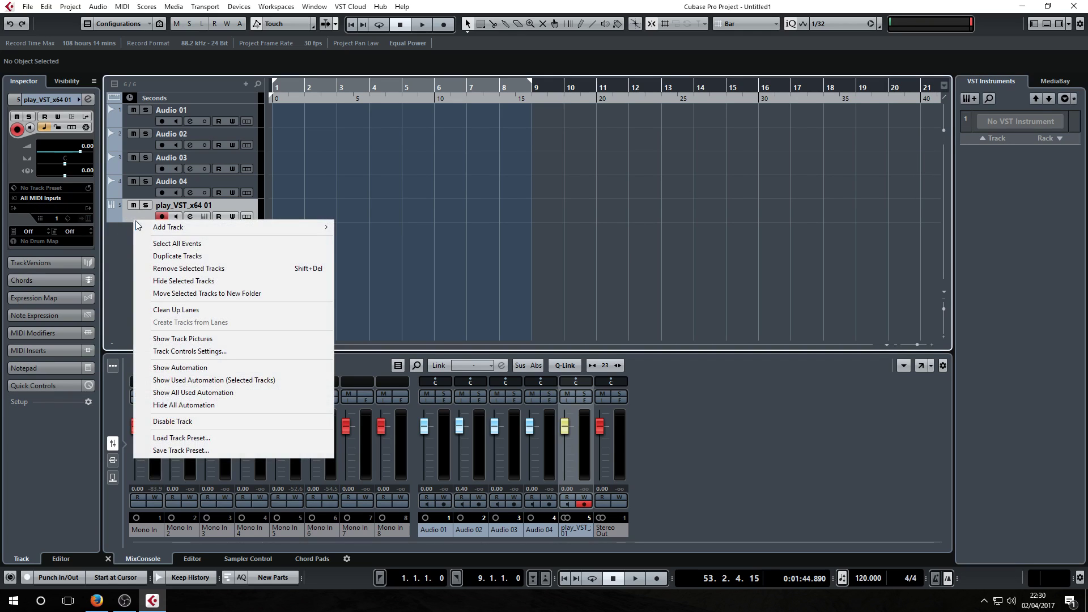
click(180, 268)
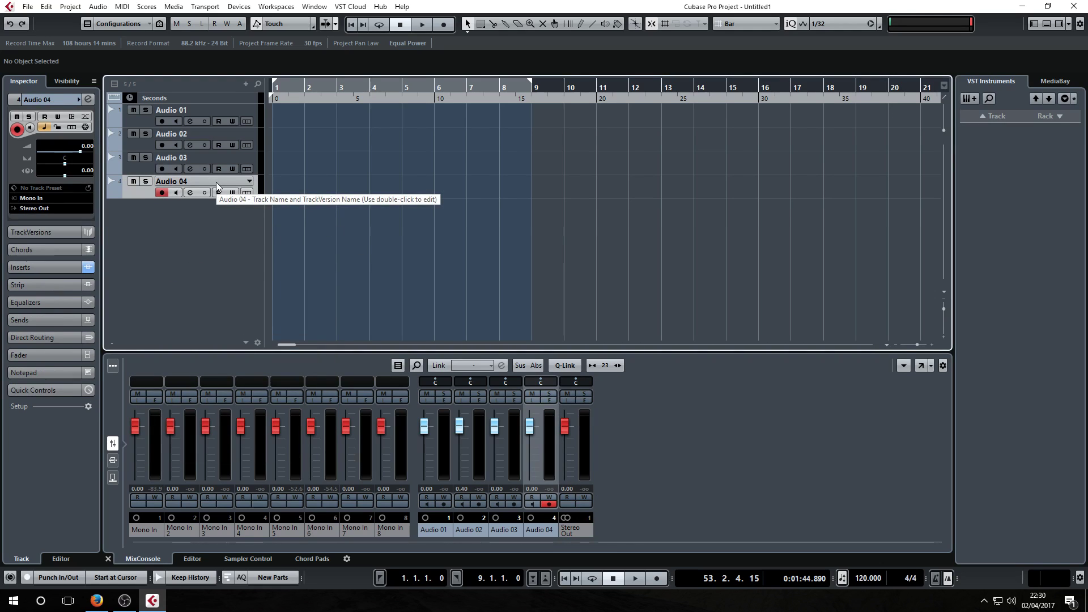
Step: Select Audio 01–04 in turn, enable Audio 04 monitoring, and keep its input on Mono In
click(137, 120)
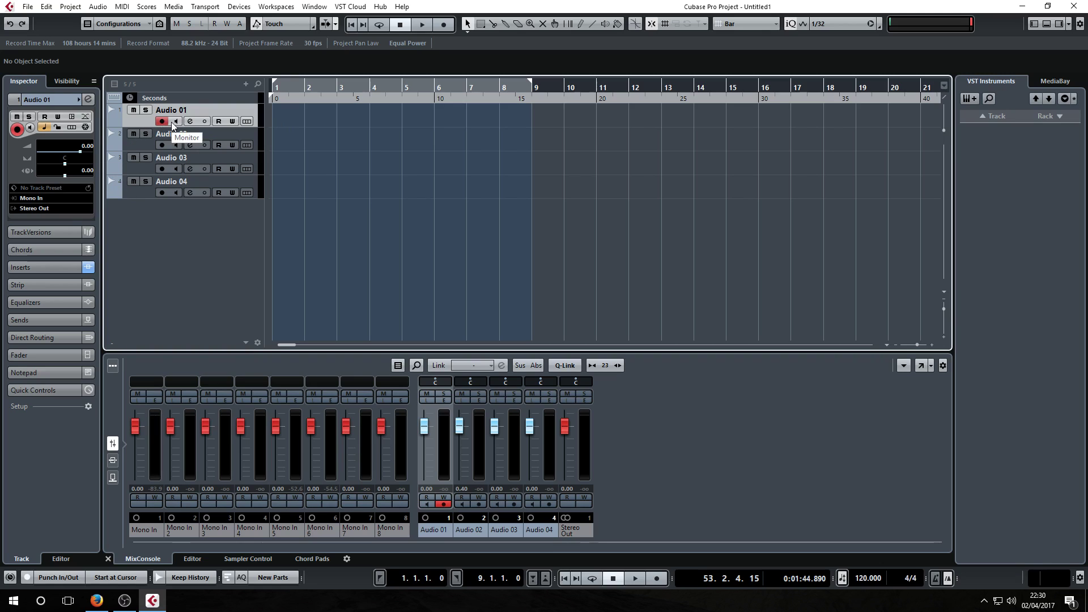
click(140, 147)
click(138, 170)
click(141, 194)
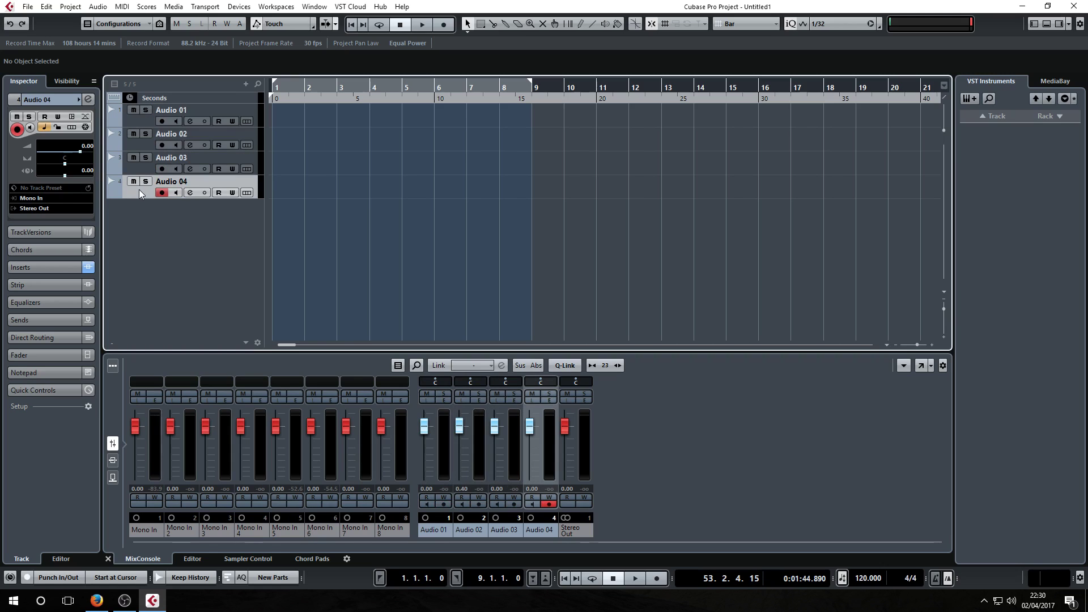
click(176, 192)
click(33, 199)
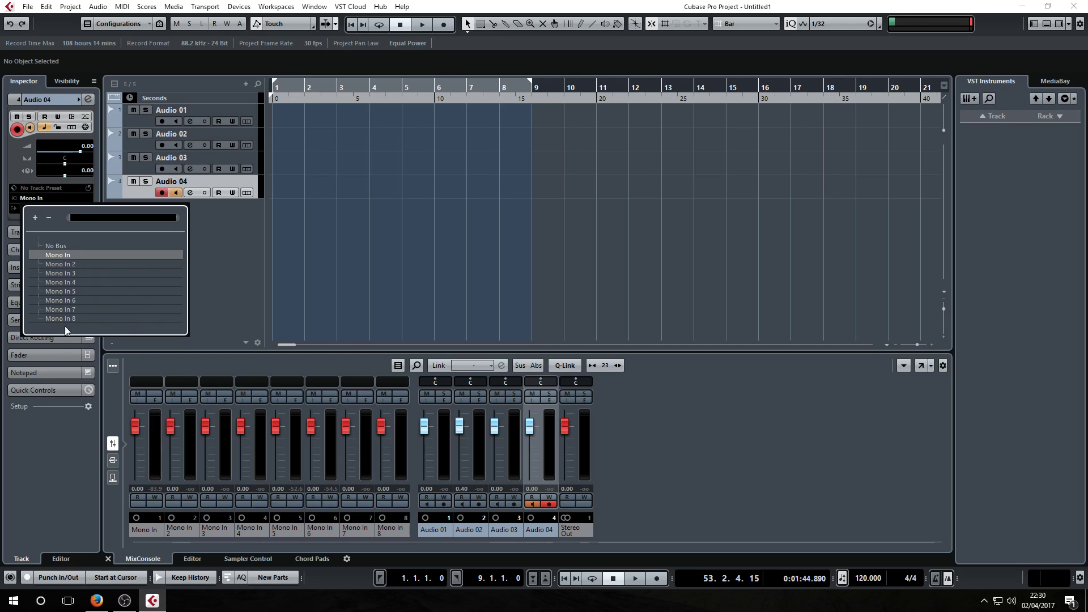
click(202, 294)
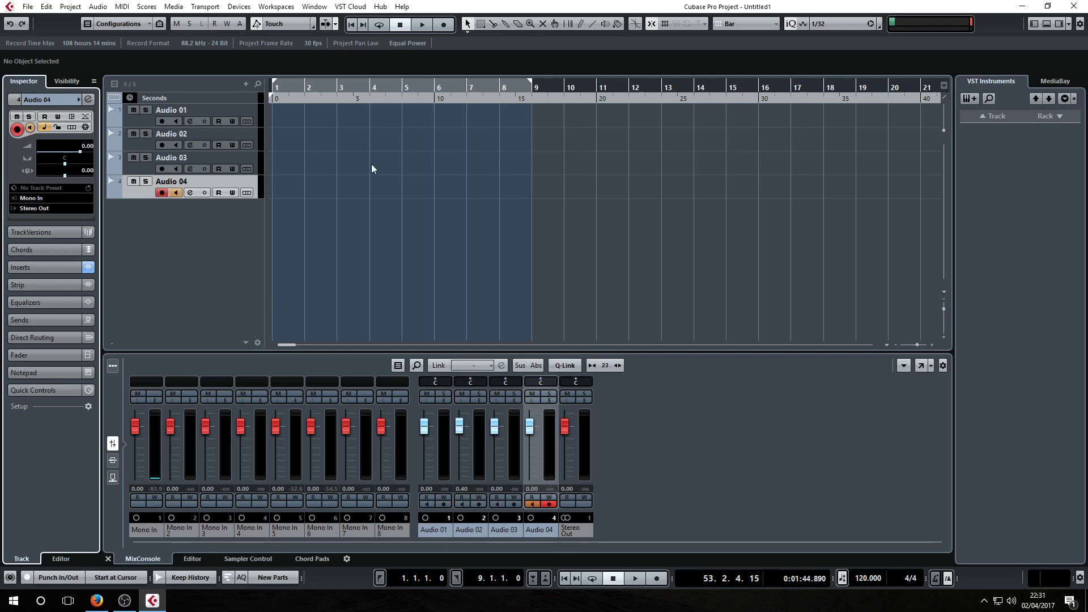
click(469, 190)
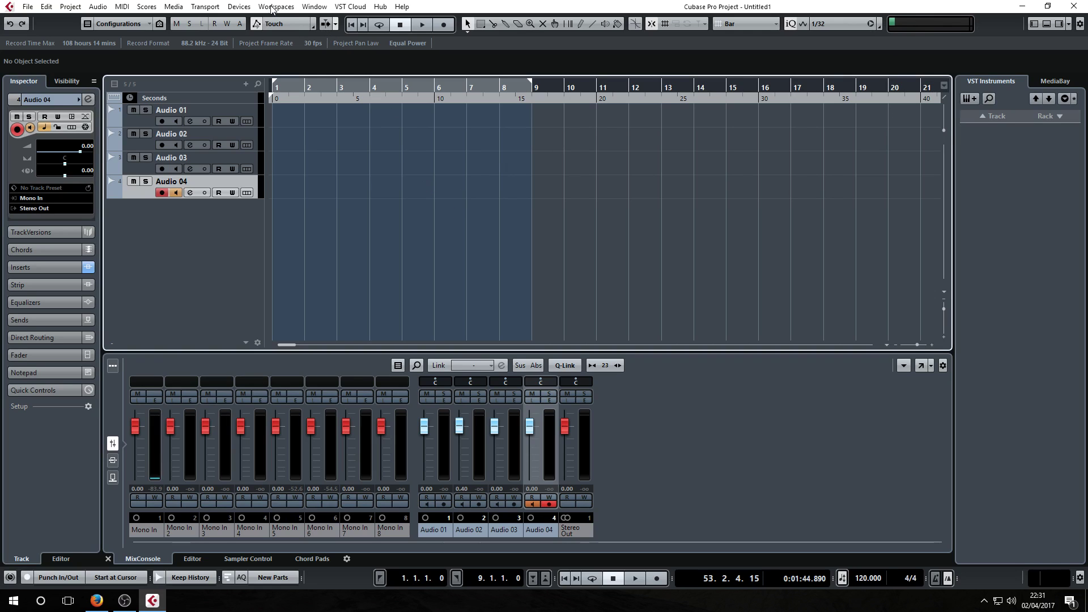
Step: Open VST Connections on Inputs and view the Add Bus options and Presets list without changes
click(238, 6)
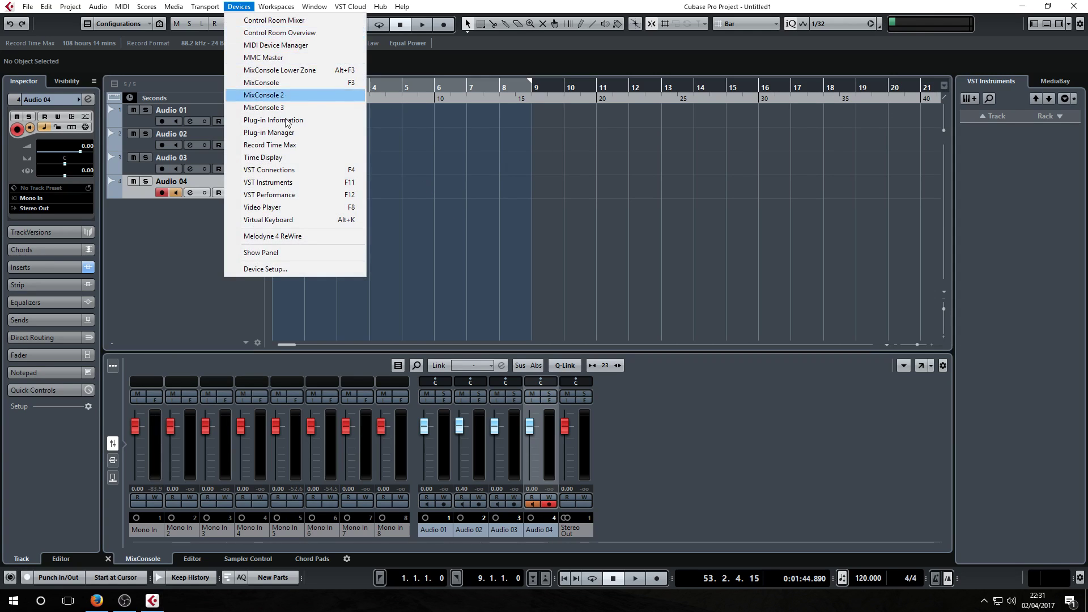
click(295, 173)
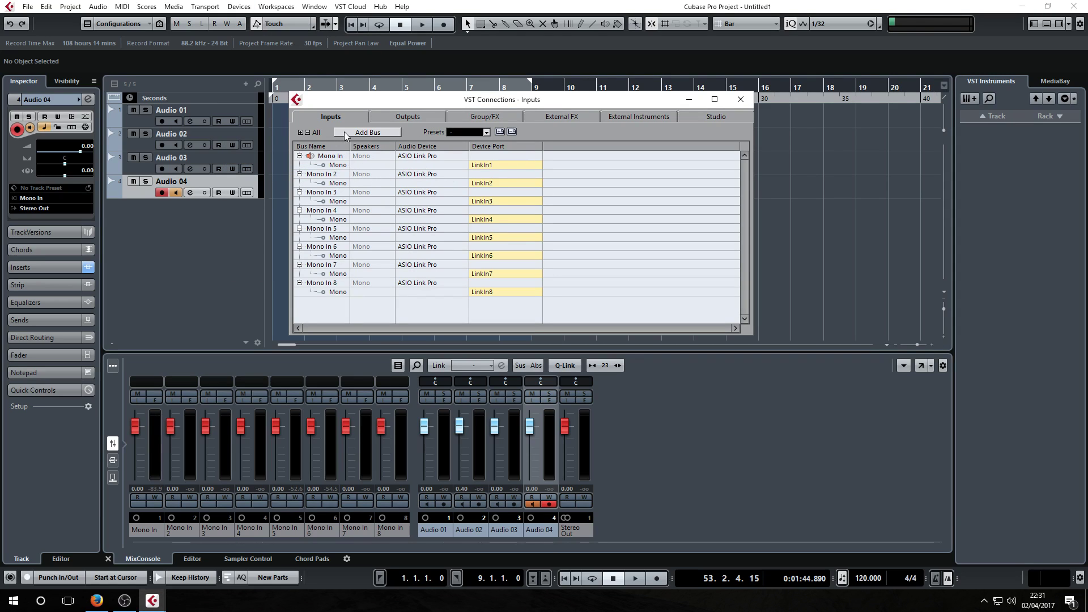
click(239, 6)
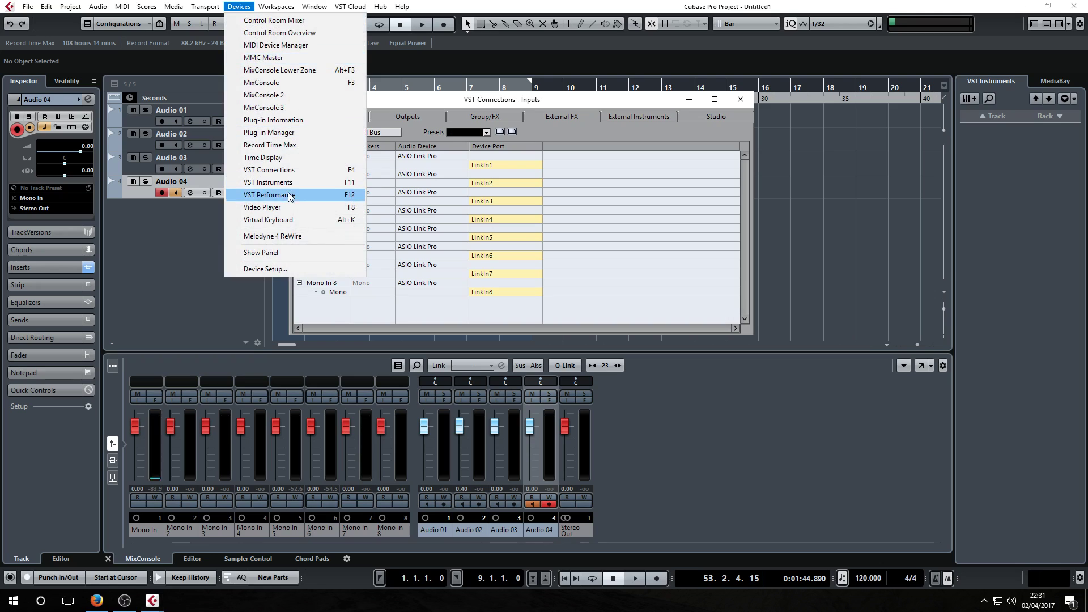
click(510, 105)
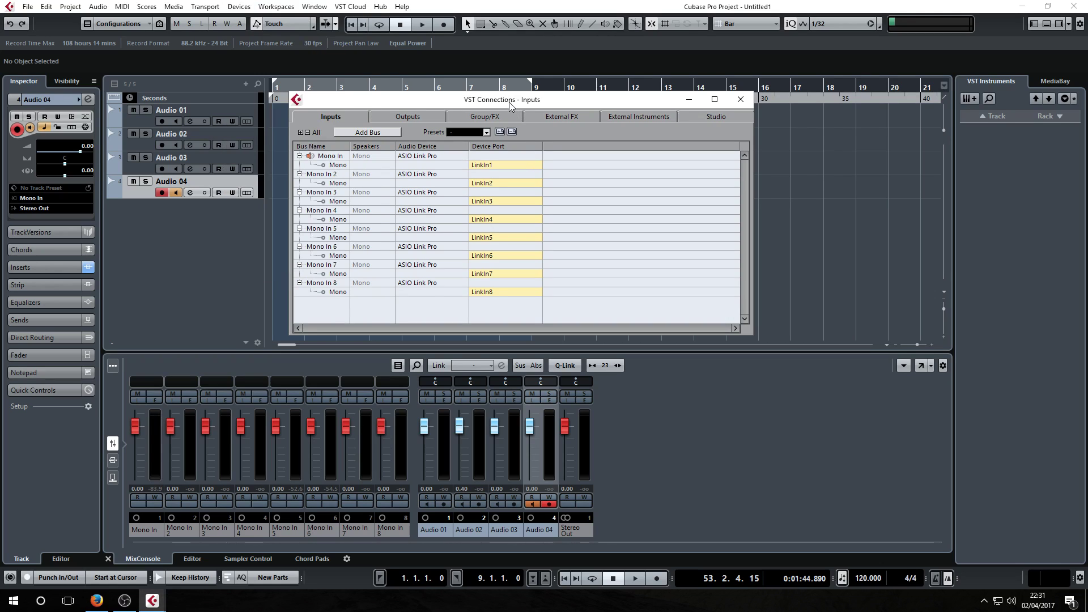
right_click(327, 316)
mouse_move(357, 339)
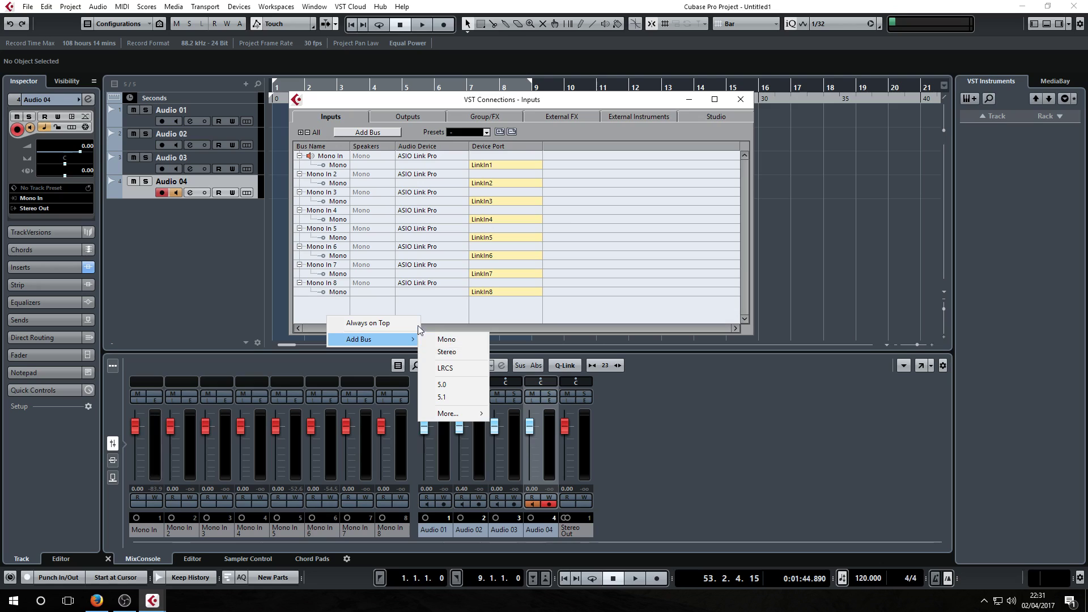
click(324, 301)
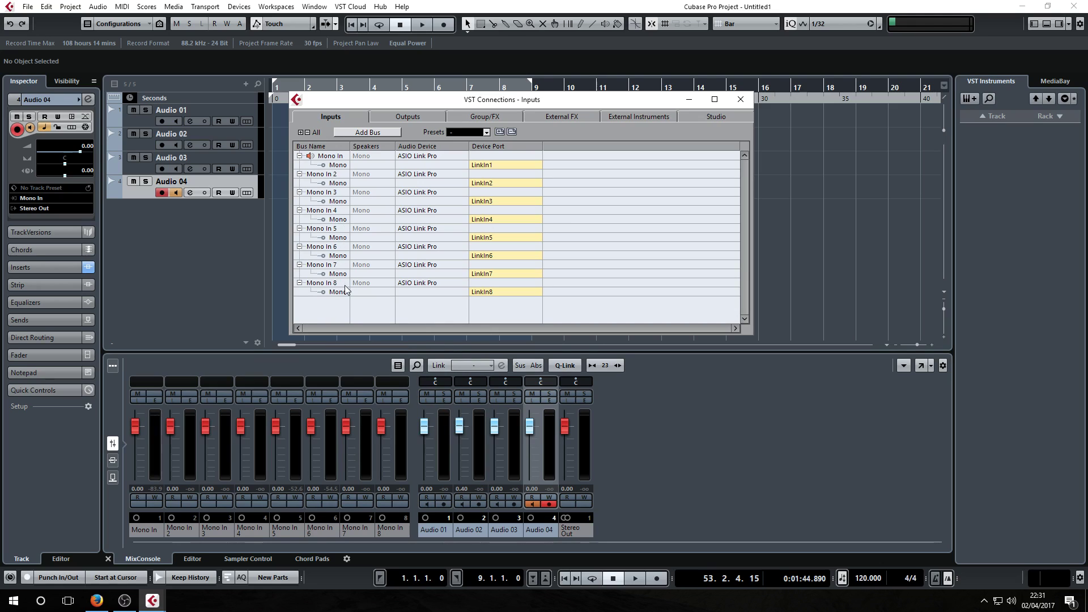
click(481, 136)
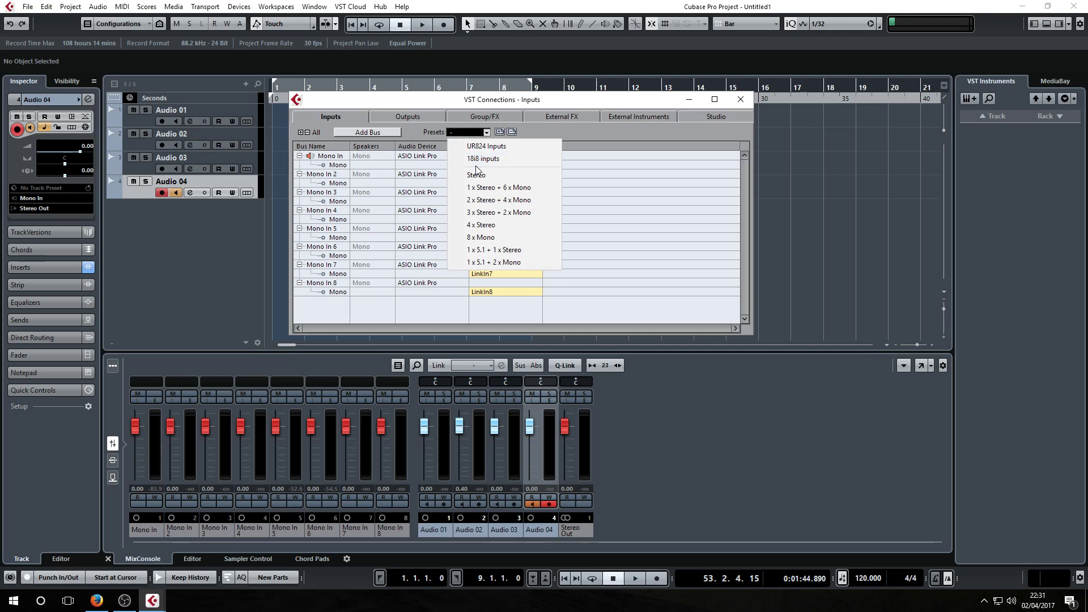
Step: Browse the Outputs, Group/FX, External FX, External Instruments and Studio tabs, leaving presets unchanged
click(437, 101)
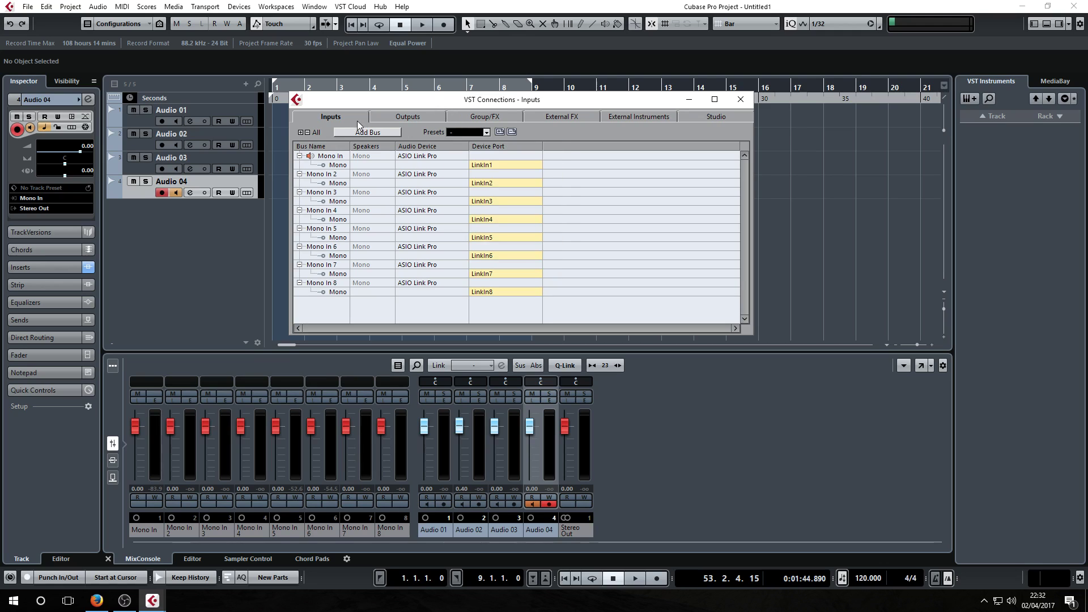
click(395, 117)
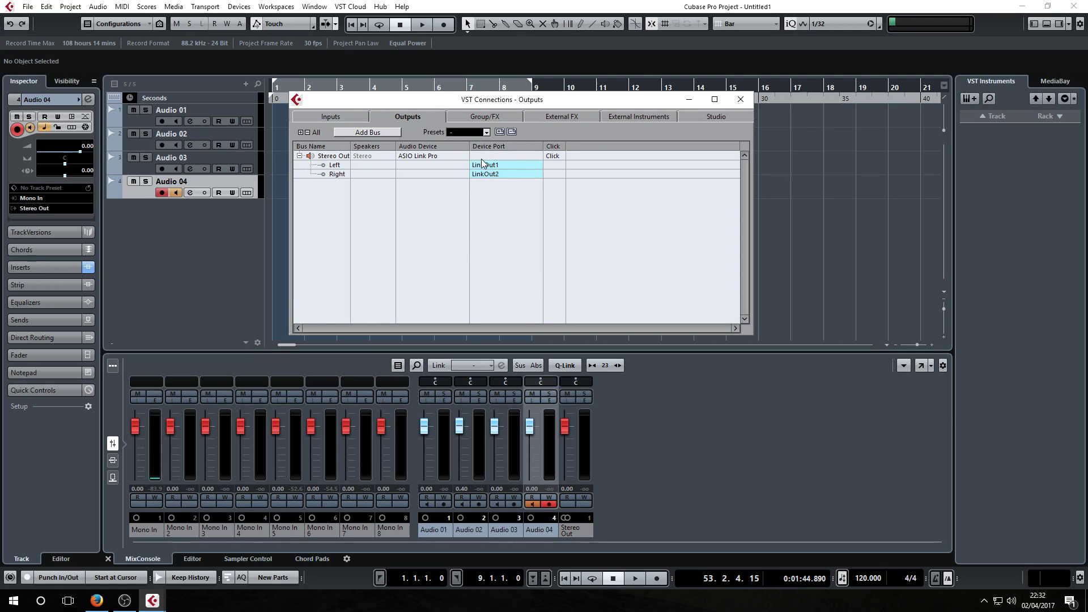
click(454, 132)
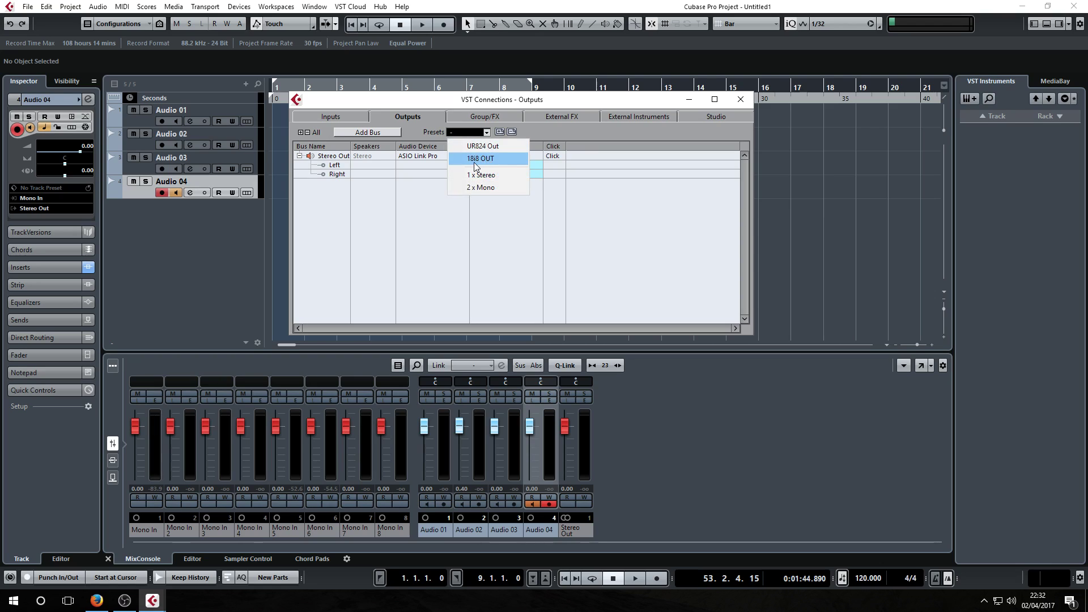
drag(436, 102, 436, 104)
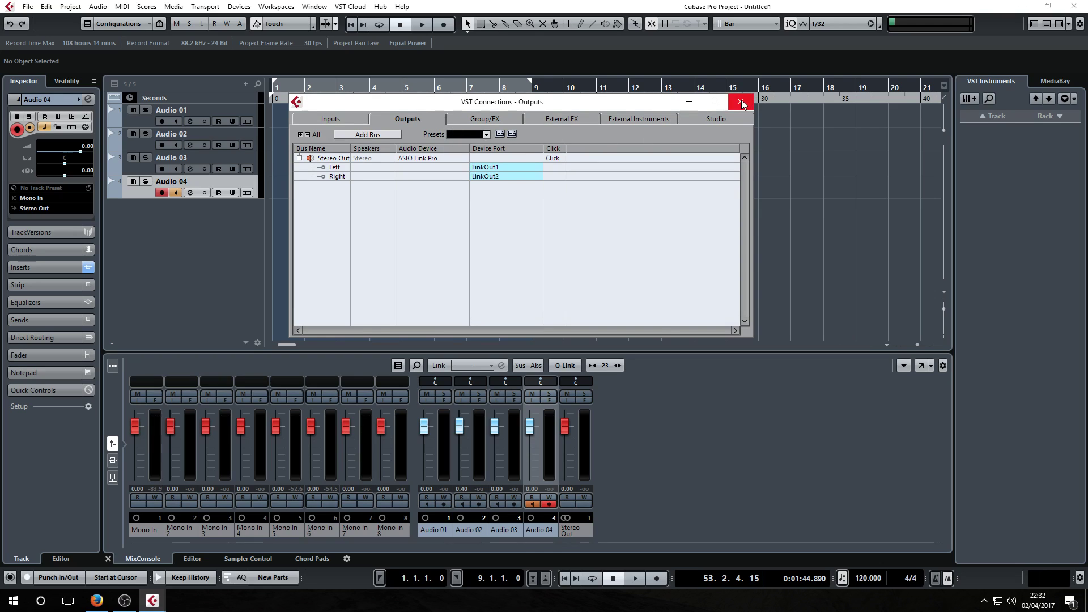
click(469, 119)
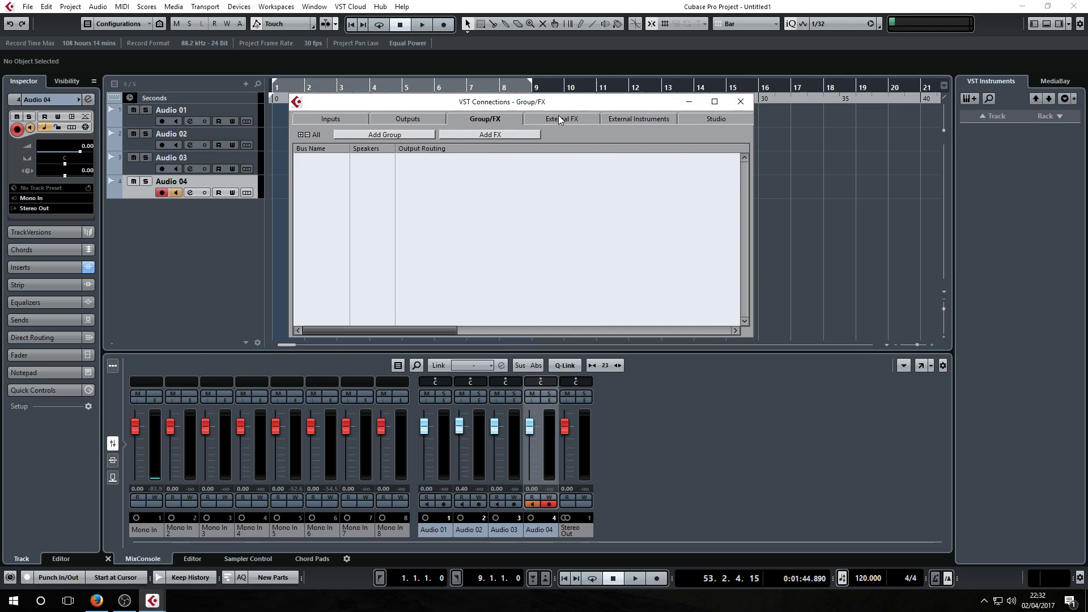
click(532, 120)
click(616, 119)
click(715, 119)
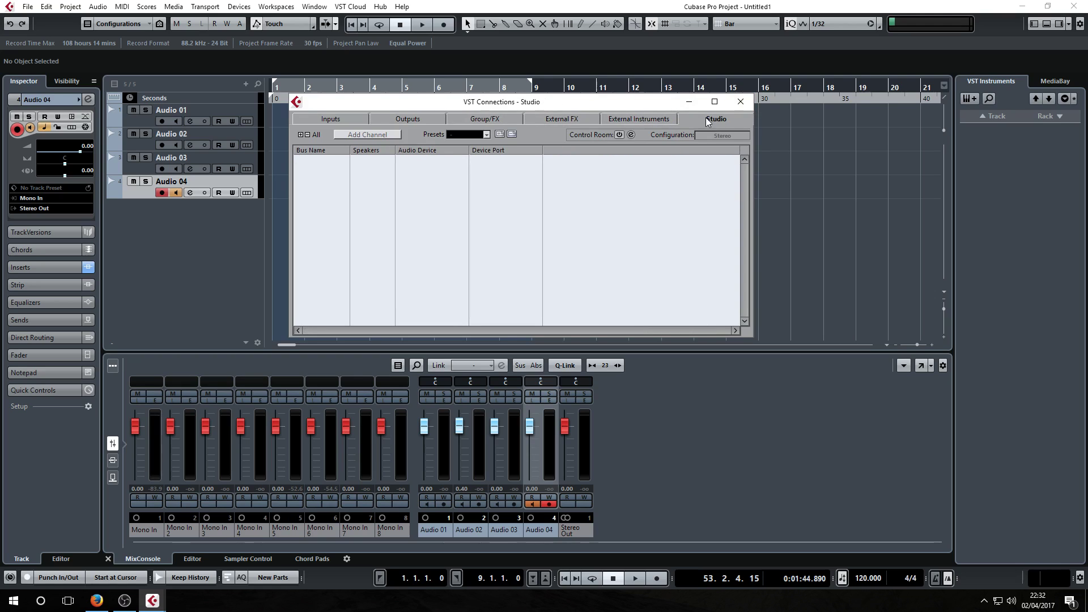
Step: Confirm the stereo output and eight mono input buses, then close VST Connections
click(488, 118)
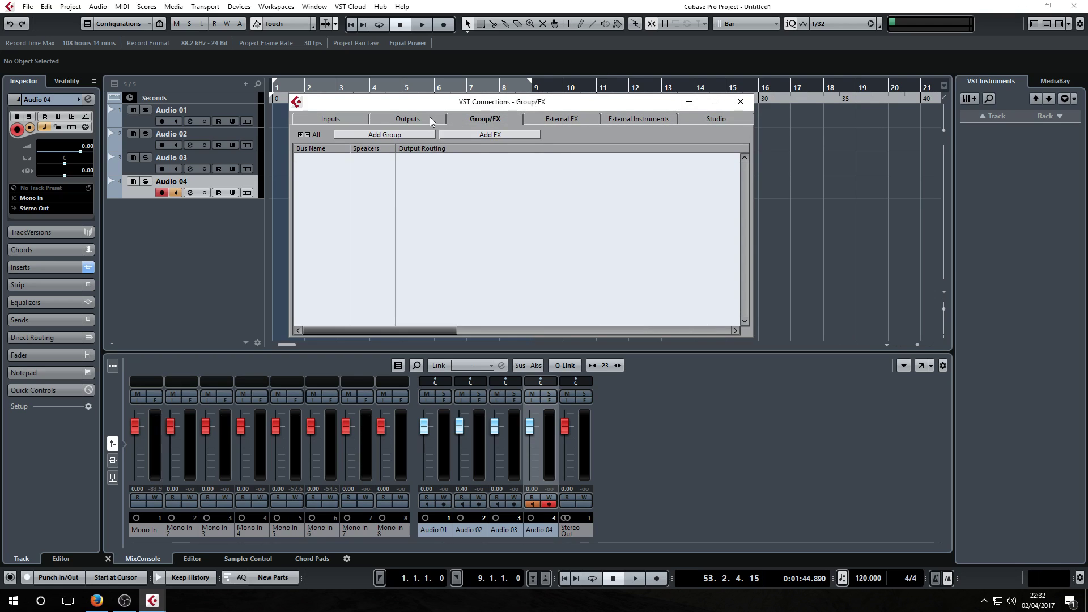
click(422, 118)
click(348, 120)
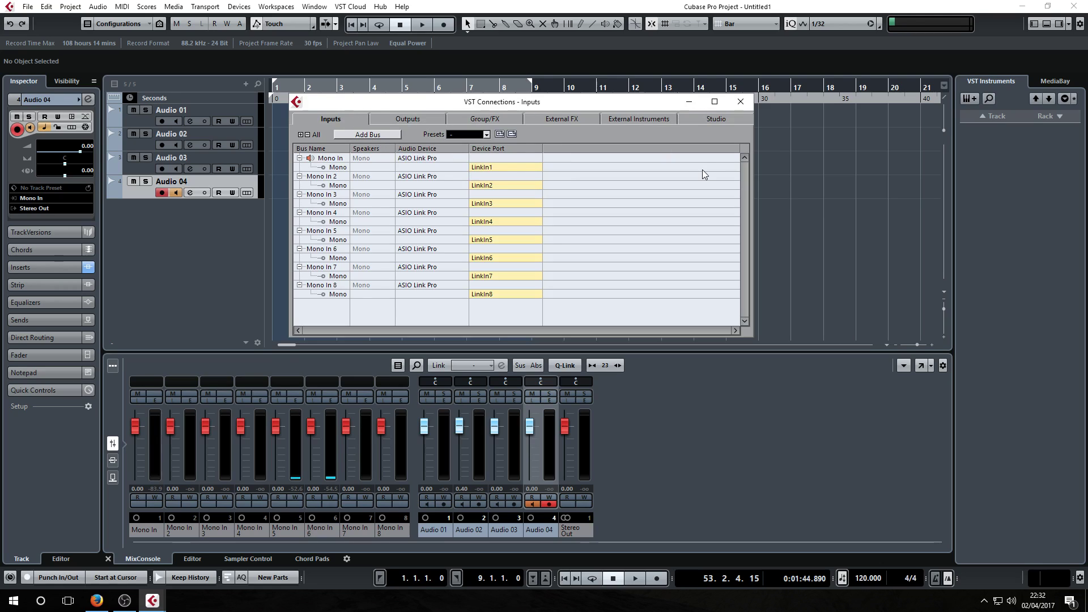
click(738, 103)
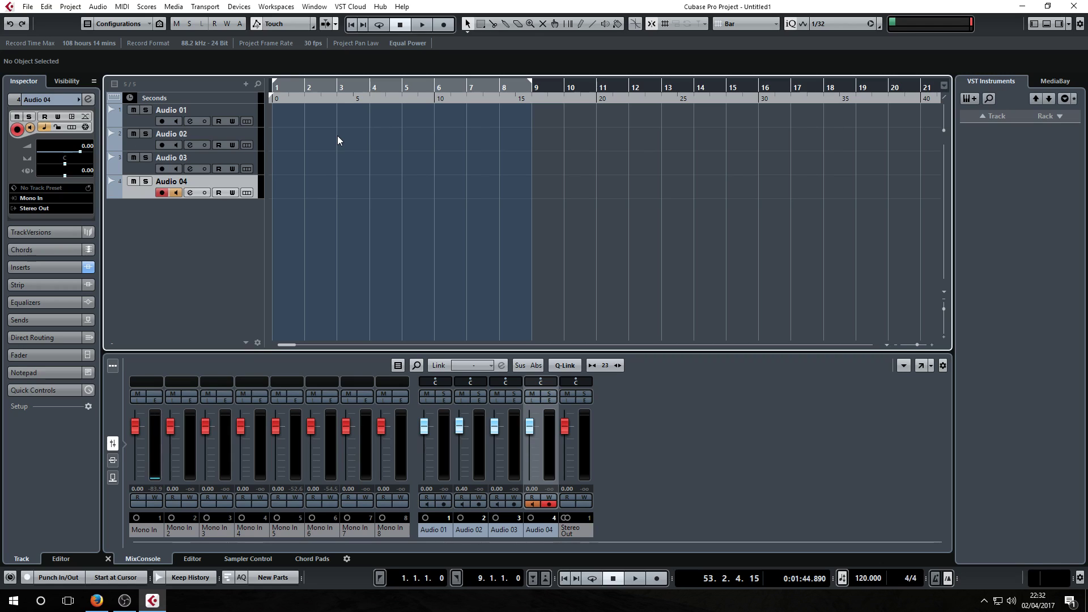
Step: Open Devices > Device Setup and reposition the dialog on screen
click(244, 8)
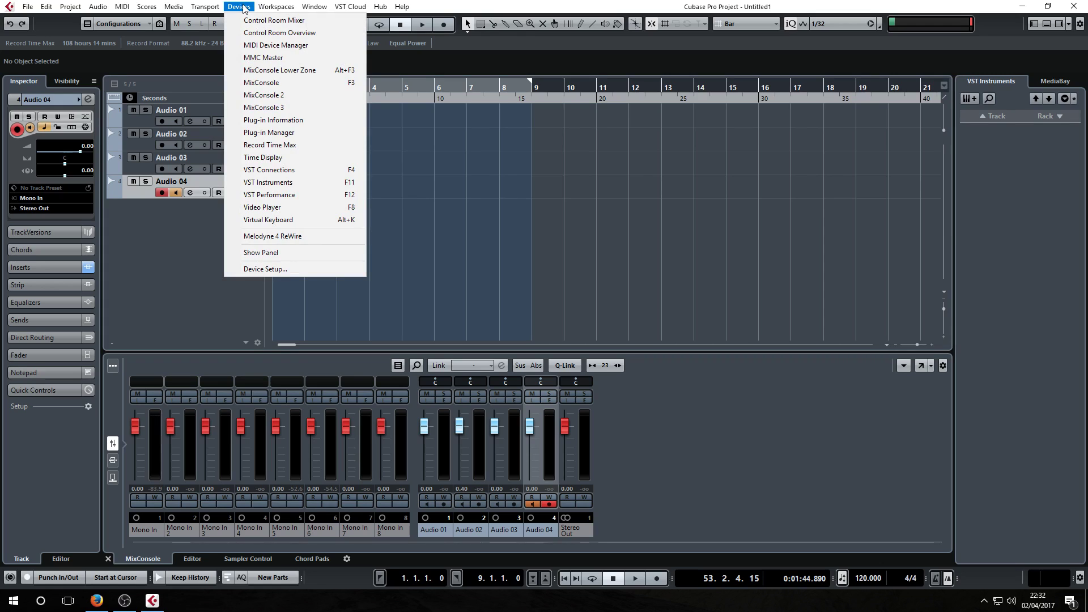
click(281, 270)
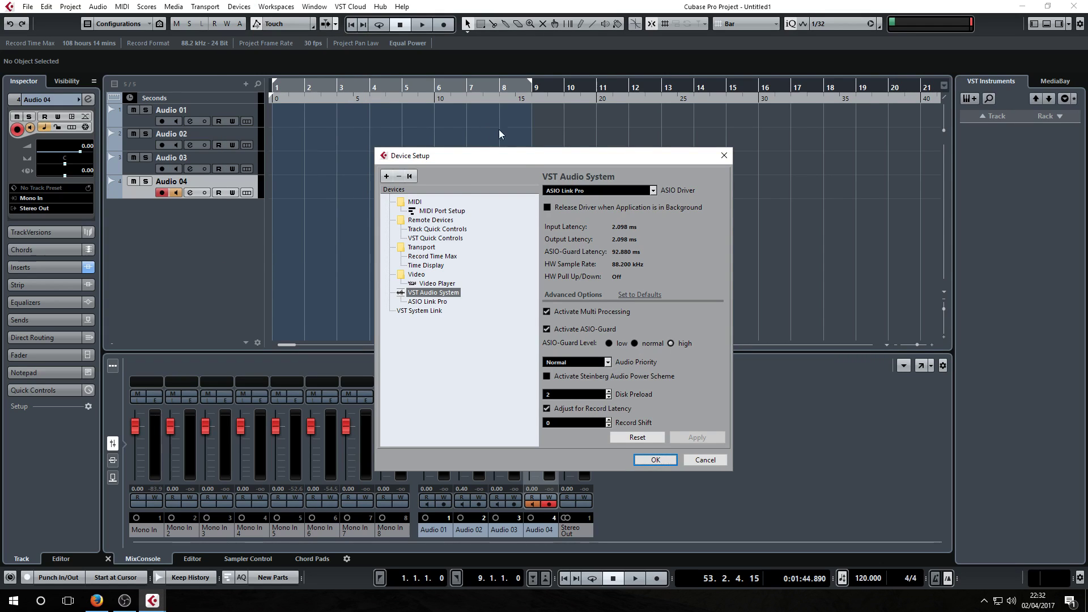
drag(525, 163, 457, 96)
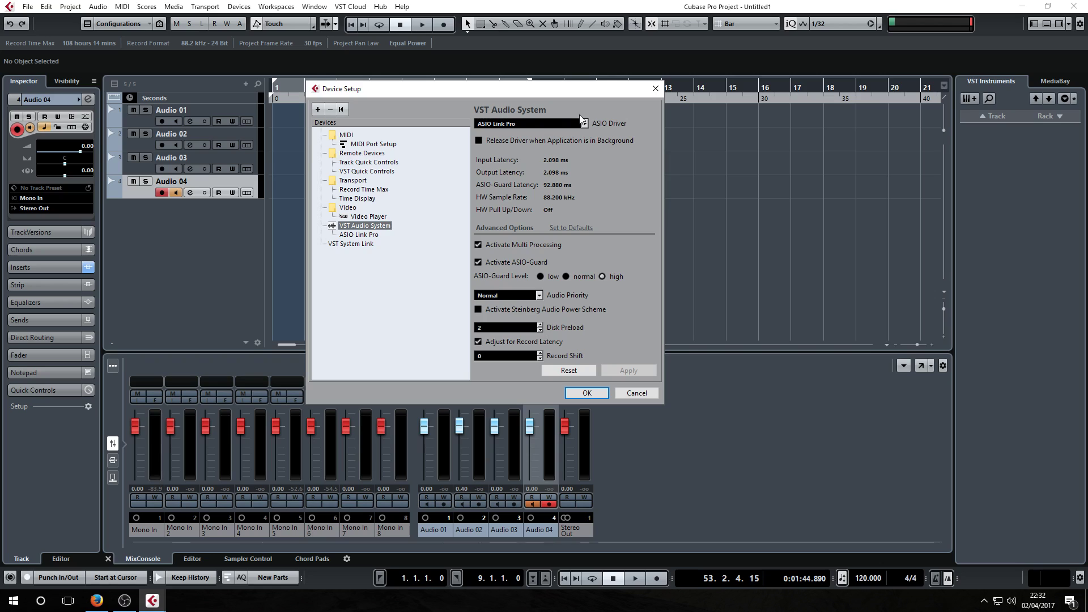
drag(482, 94, 514, 108)
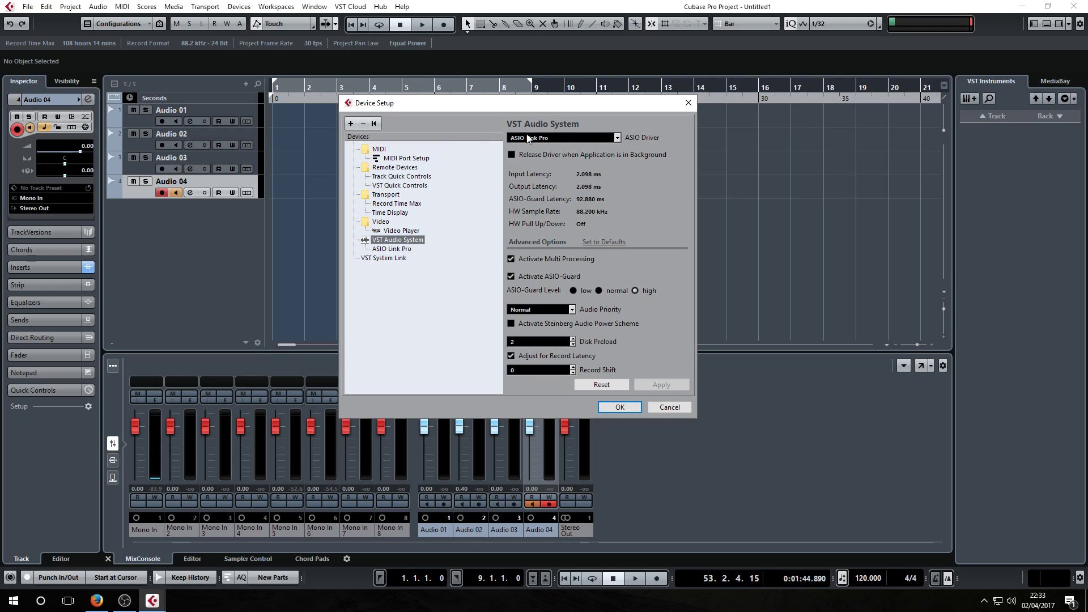
Step: Keep ASIO Link Pro as the ASIO driver and show its LinkIn1–8 and LinkOut1–2 ports
click(557, 141)
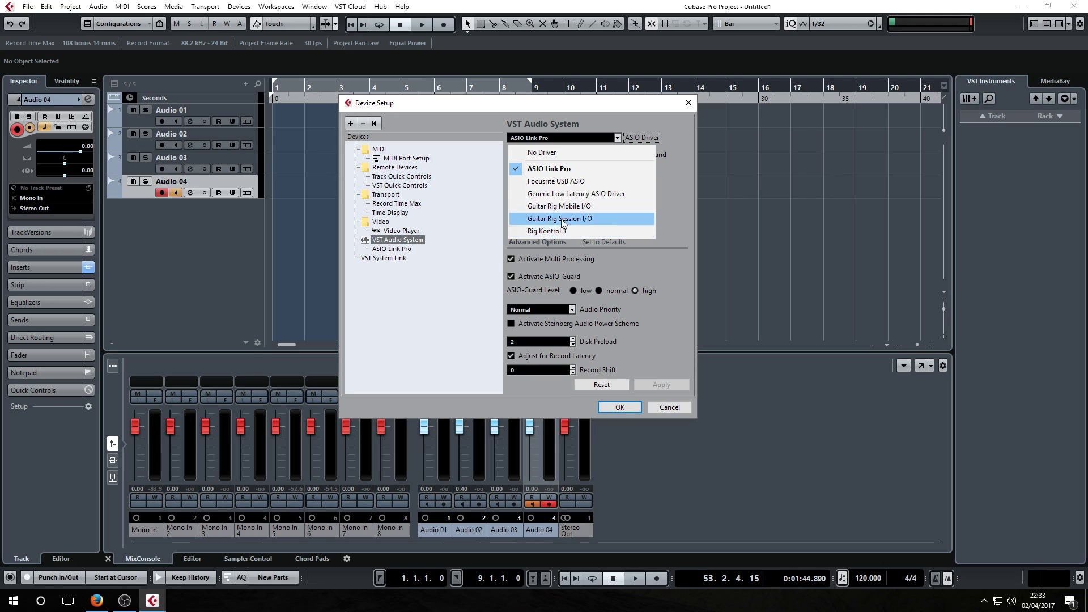
click(489, 128)
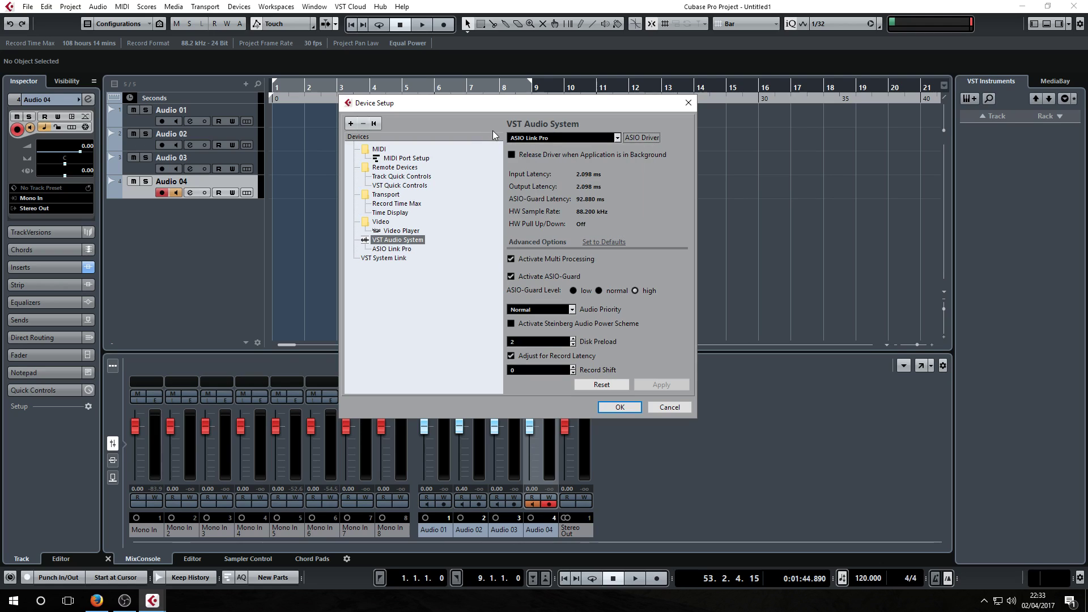
click(392, 249)
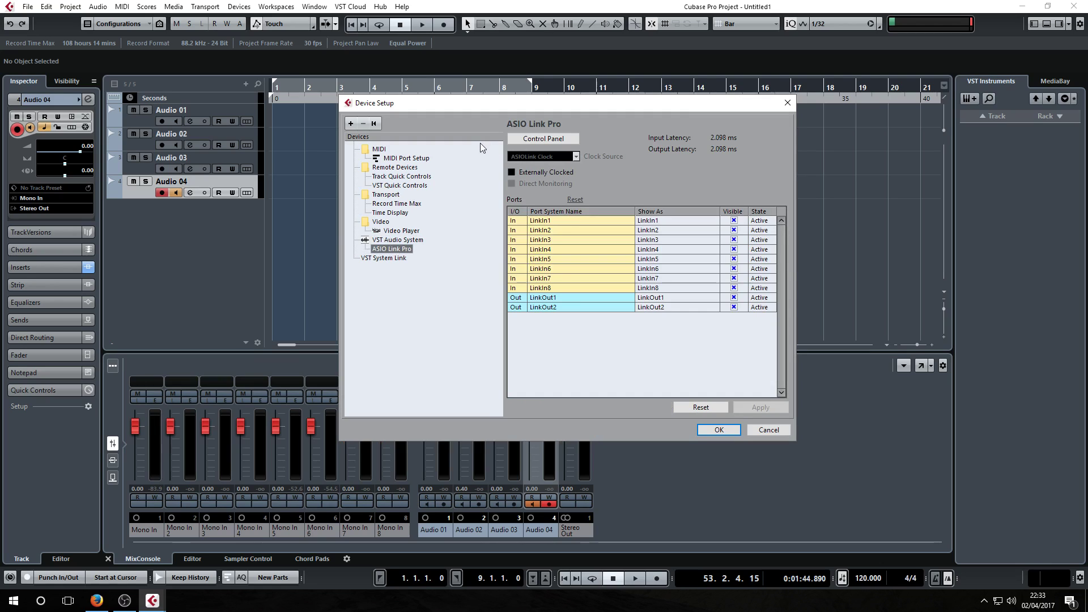
Step: Open the ASIO Link Pro driver's Control Panel
click(531, 137)
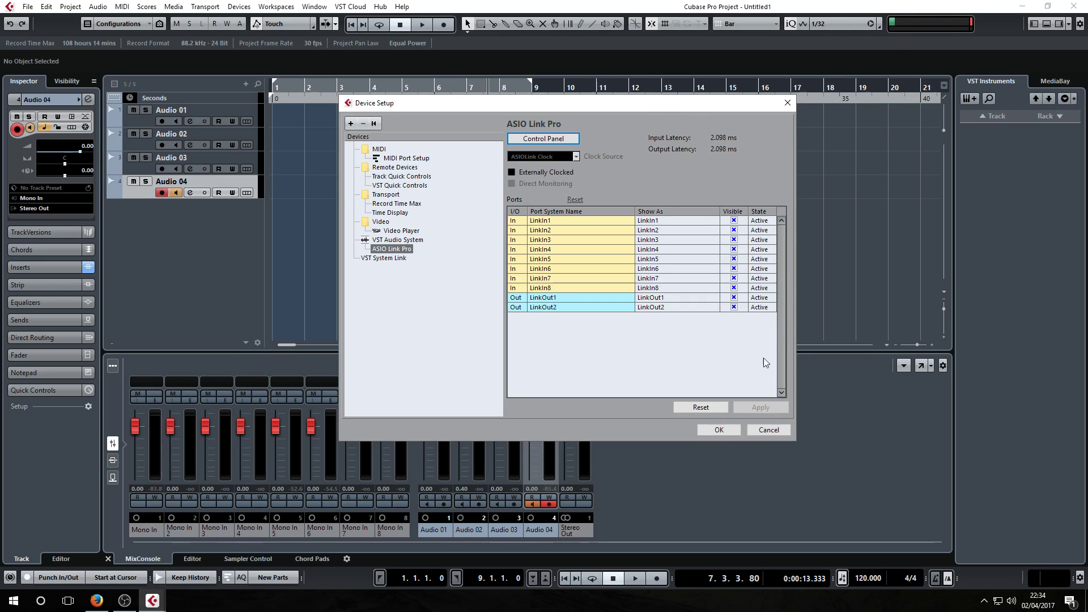
Step: Cancel Device Setup and reset the red overload indicator on the performance meter
click(780, 430)
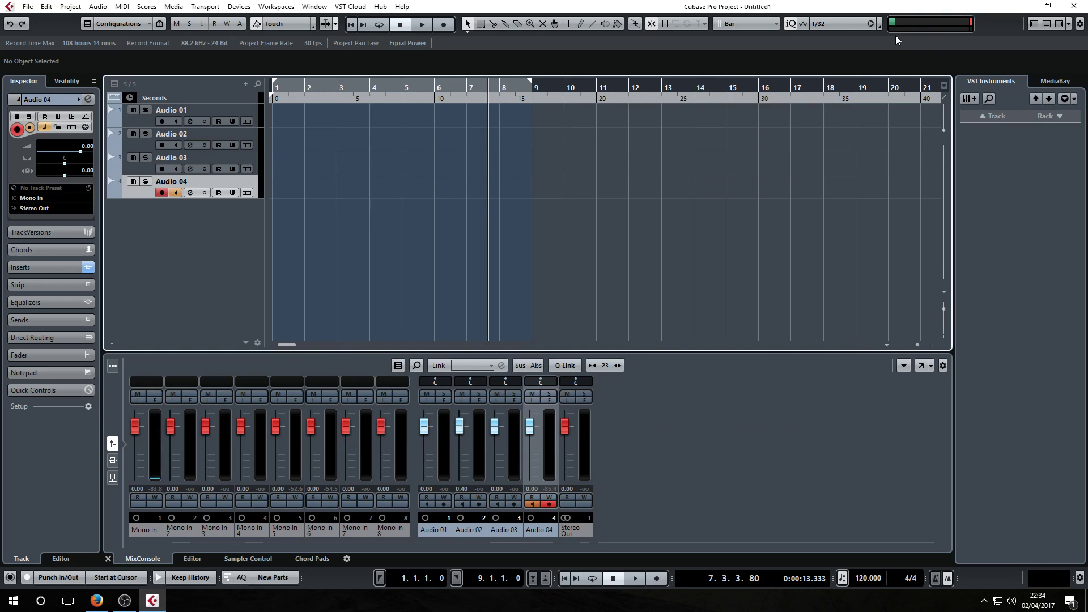
click(923, 22)
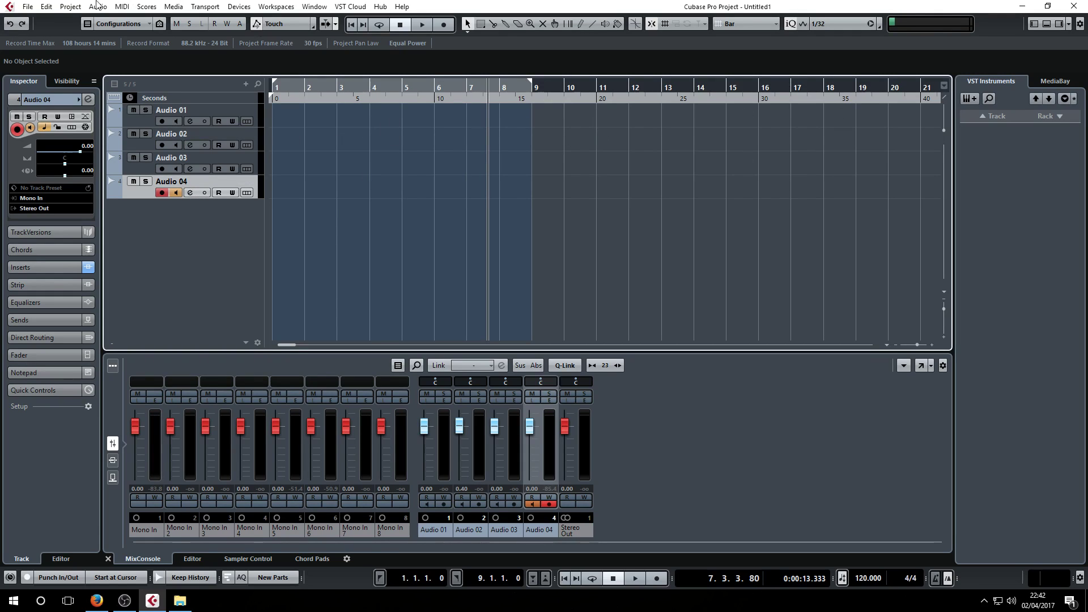
Step: Start File > Save as Template and name the new preset '88.2Khz 24bit'
click(27, 7)
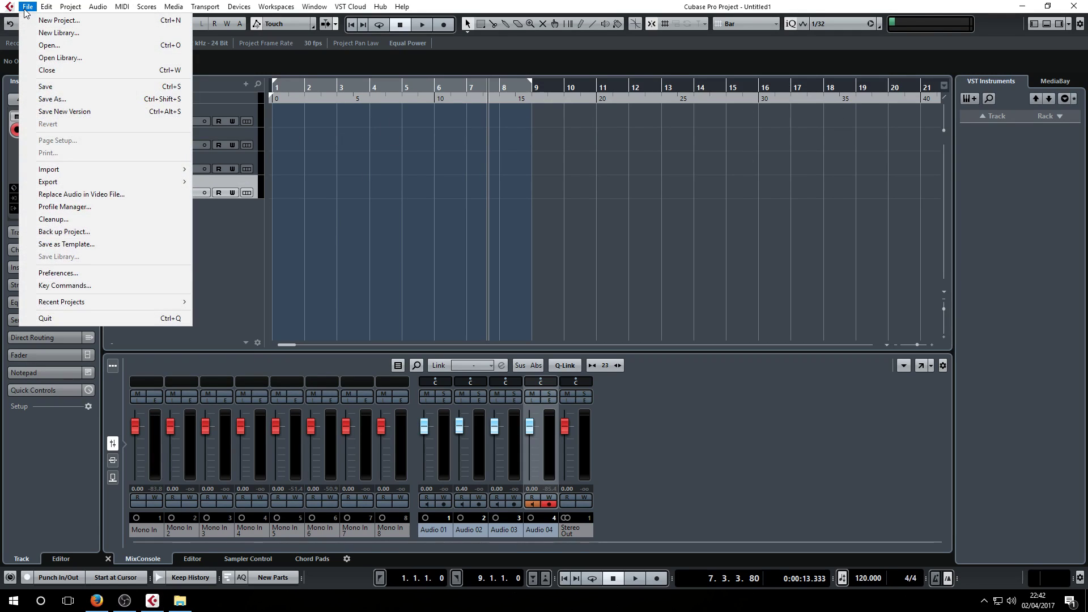
click(58, 246)
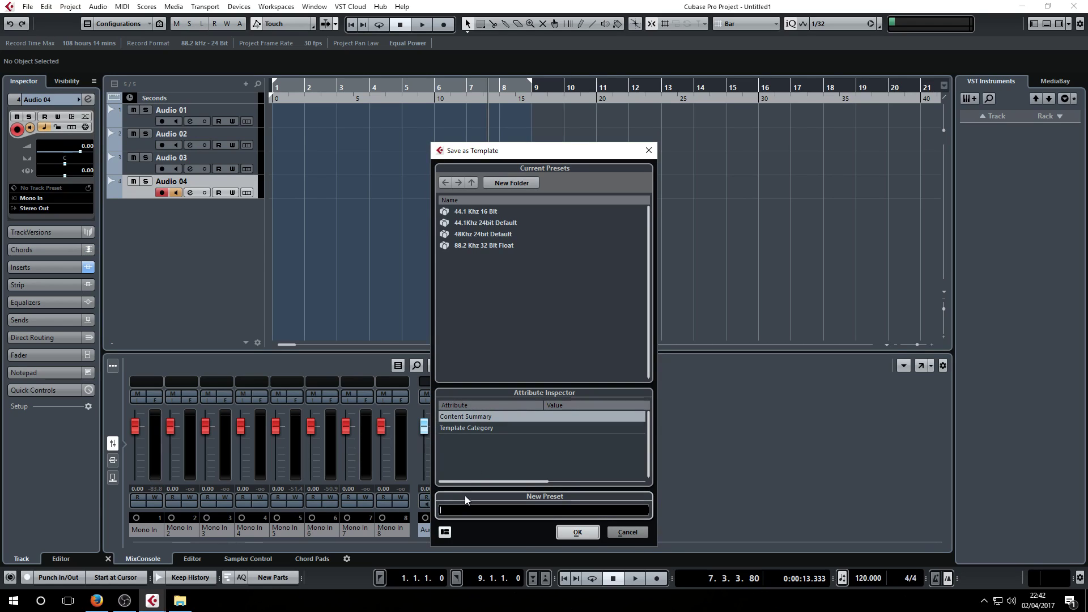
text(88.2Khz 24bit)
Step: Save the '88.2Khz 24bit' template, then close the current project without saving
click(577, 532)
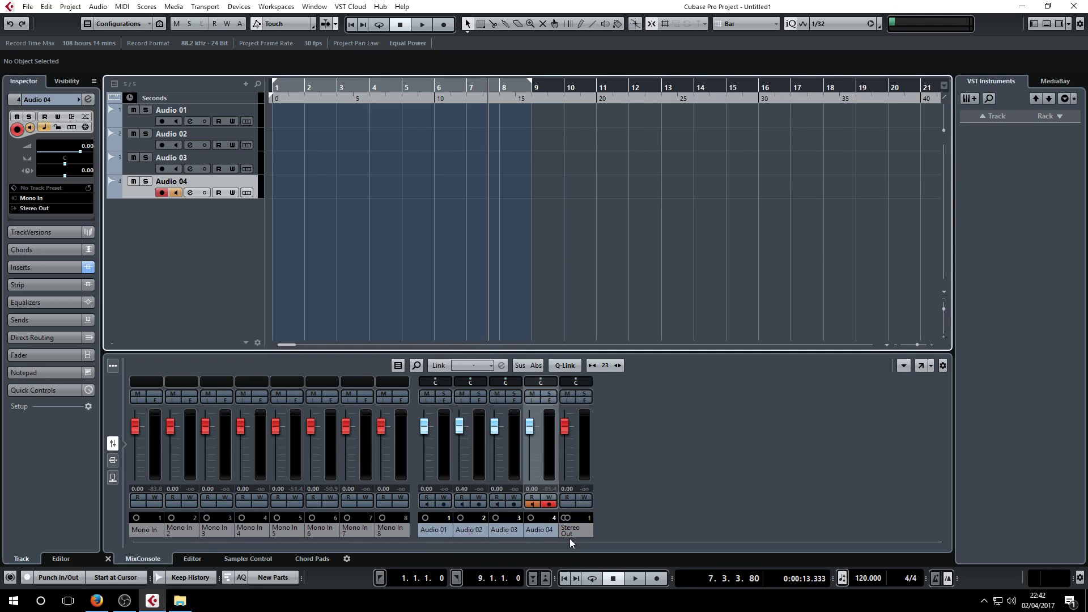
click(27, 6)
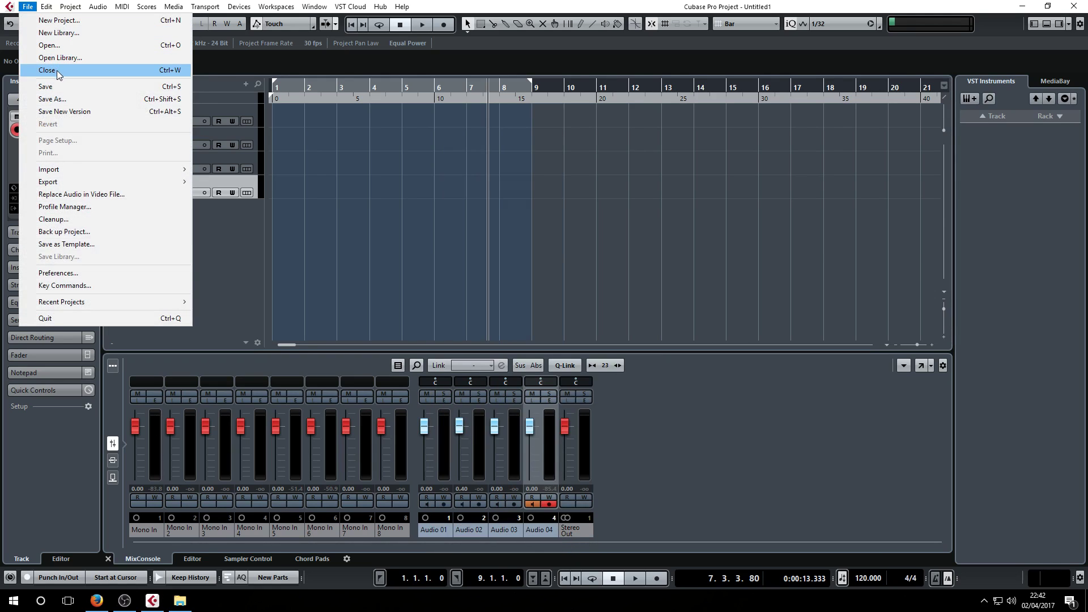
click(58, 70)
click(543, 318)
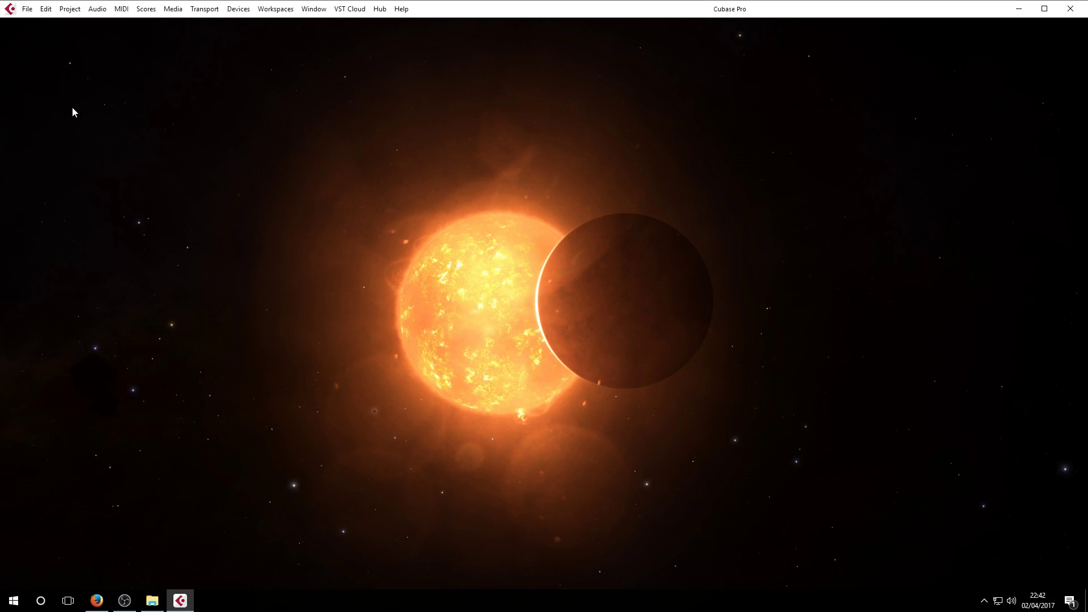
Step: Create a new project from the '88.2Khz 24bit' template in the default folder and disarm Audio 04
click(31, 10)
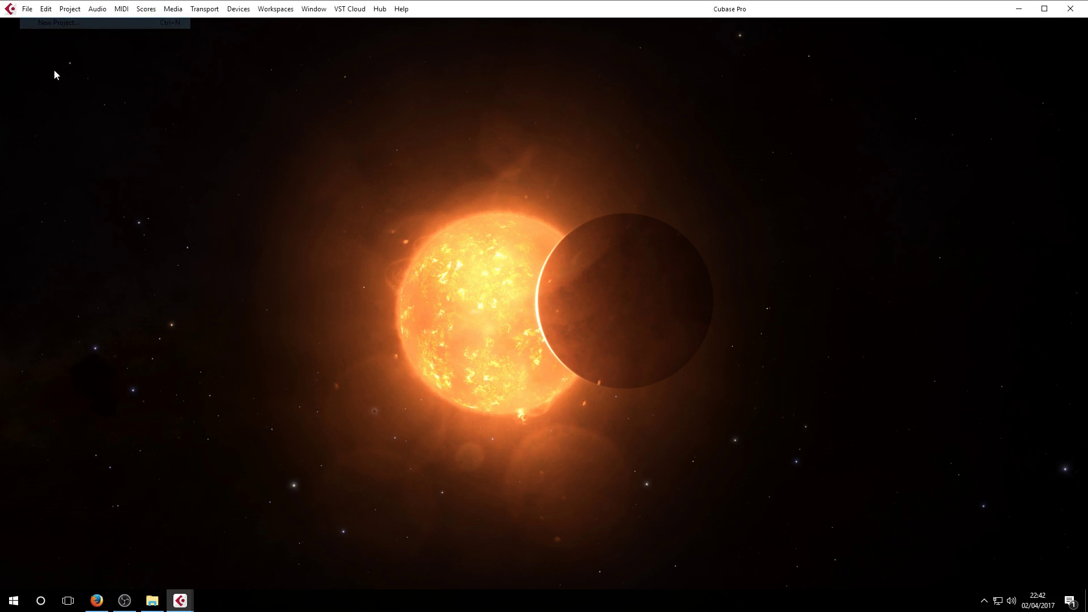
click(54, 23)
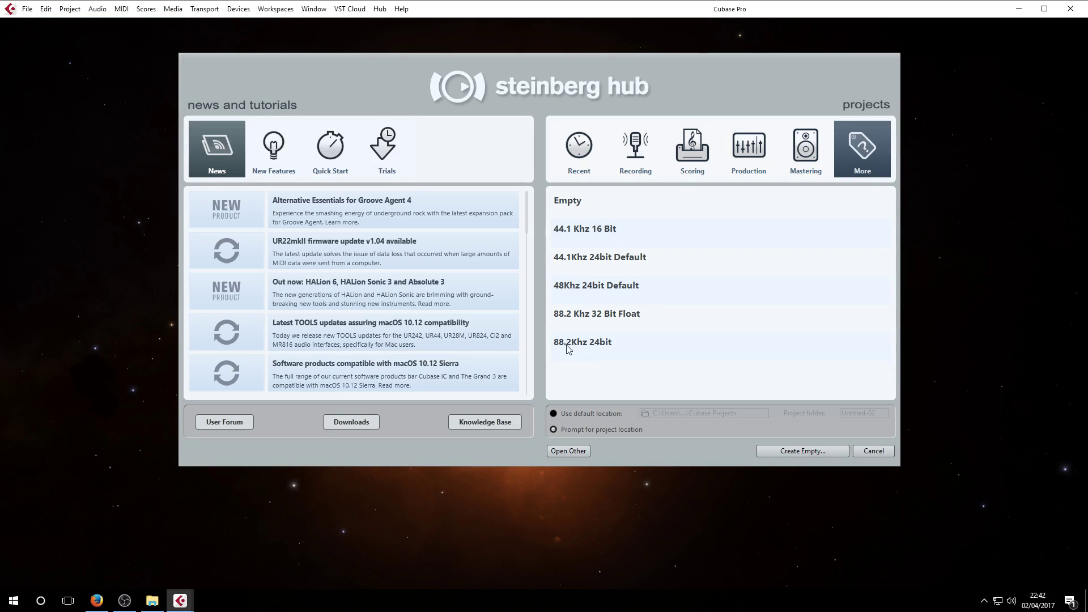
click(581, 346)
click(786, 453)
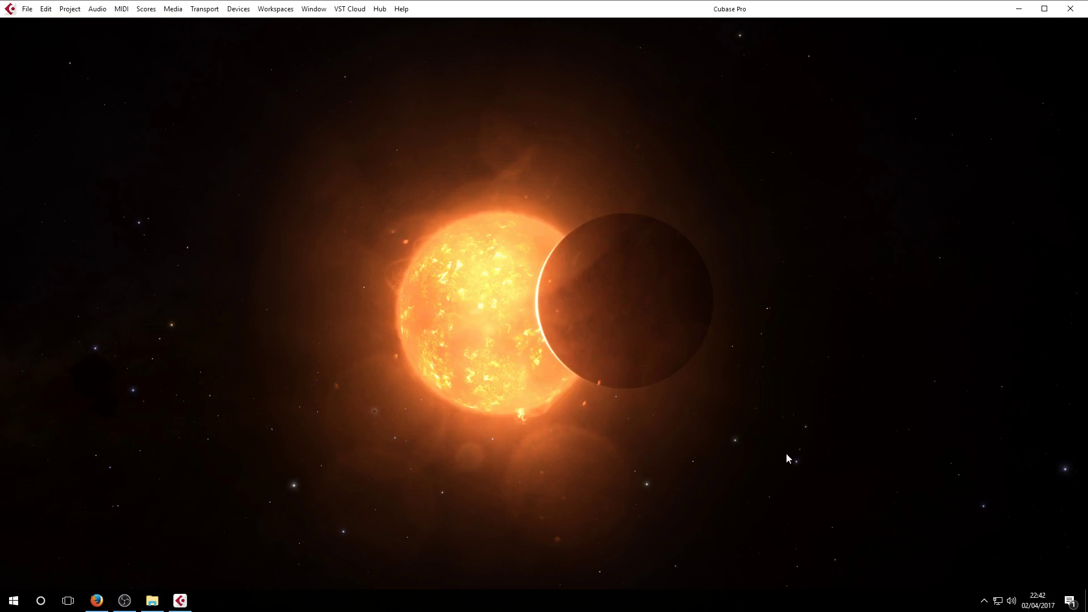
click(647, 420)
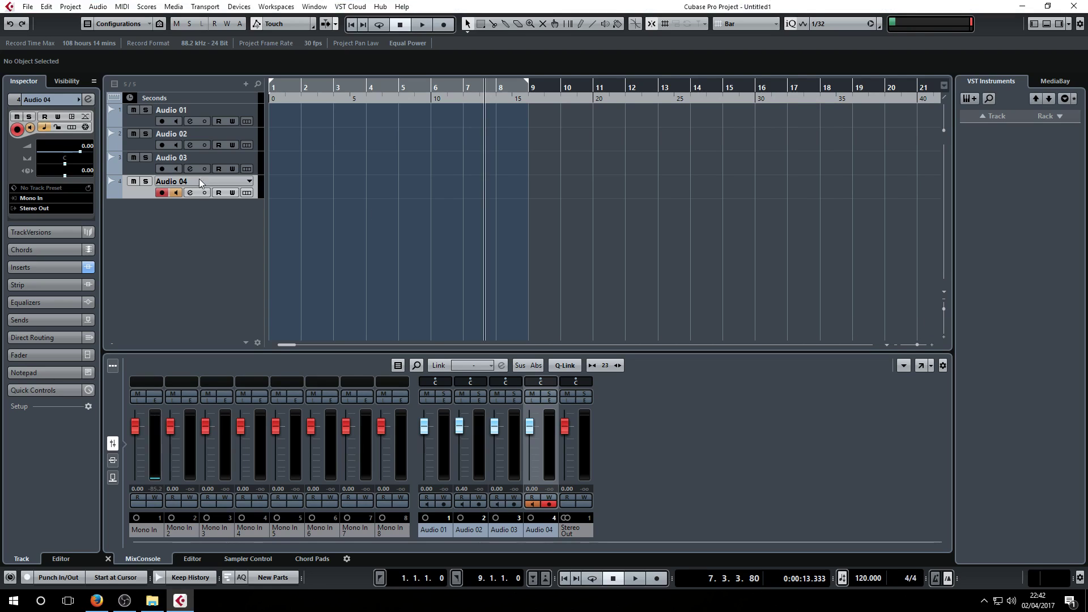
click(175, 194)
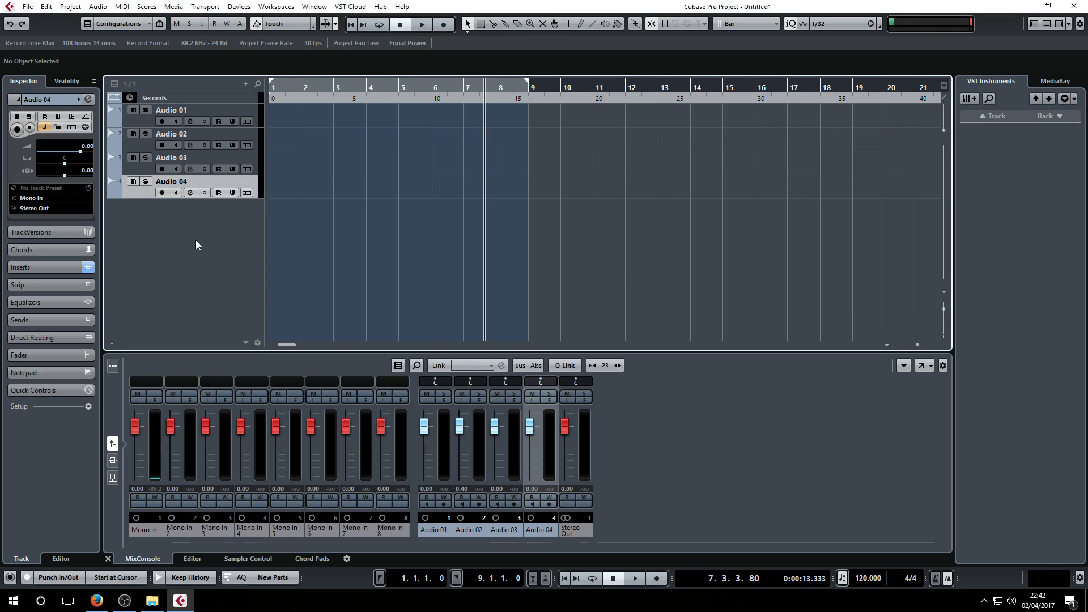